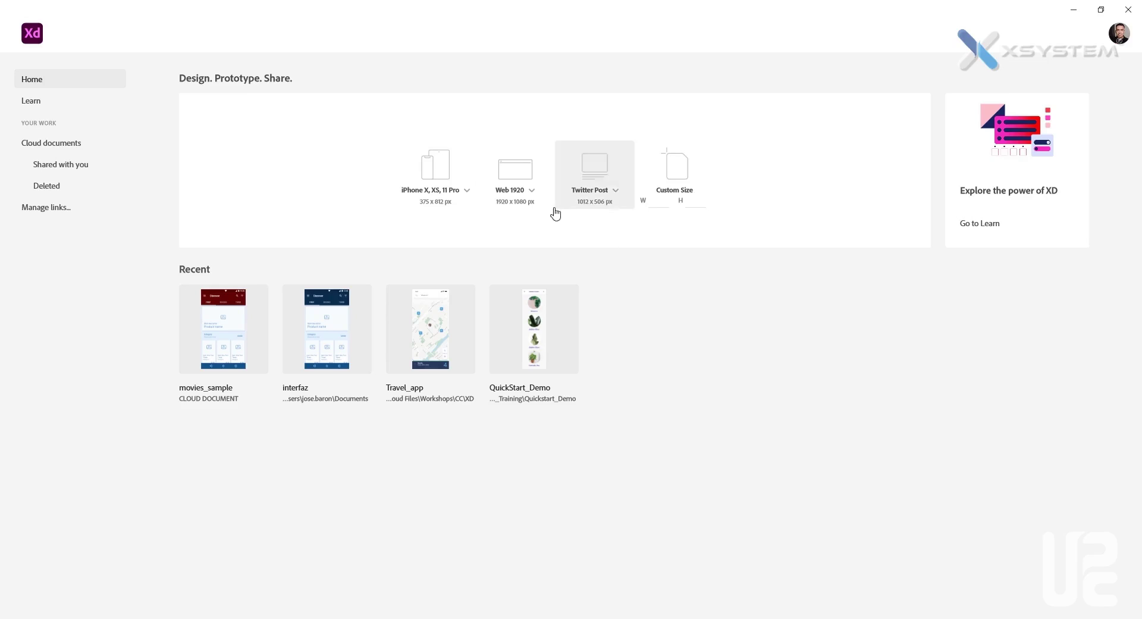
Check the available web artboard size presets, and open the recent document interfaz.
click(532, 191)
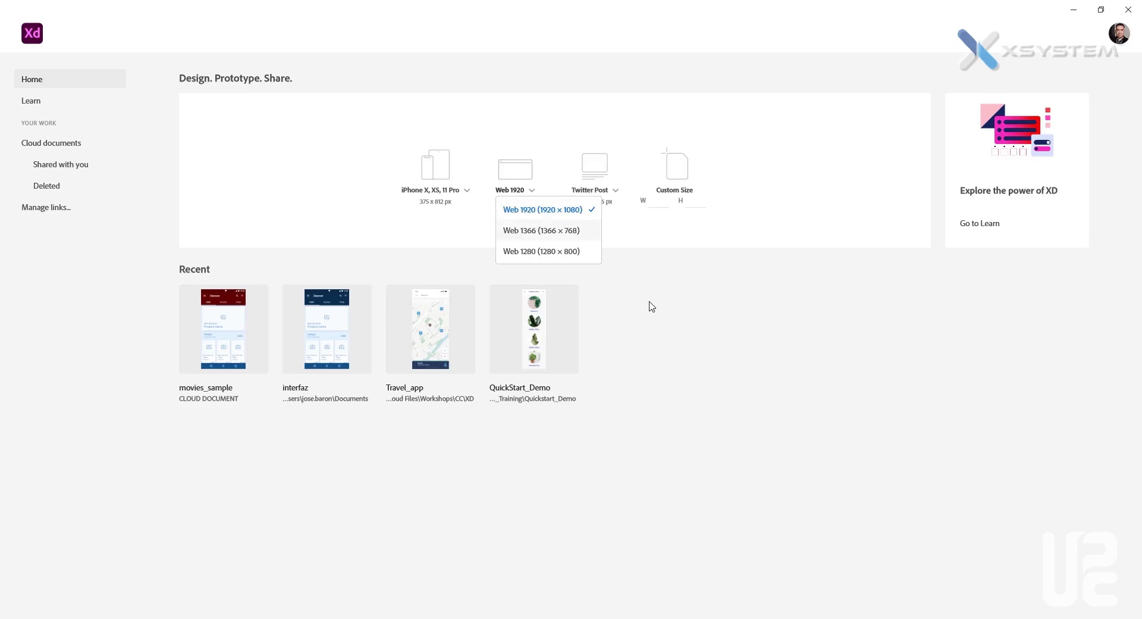
click(666, 308)
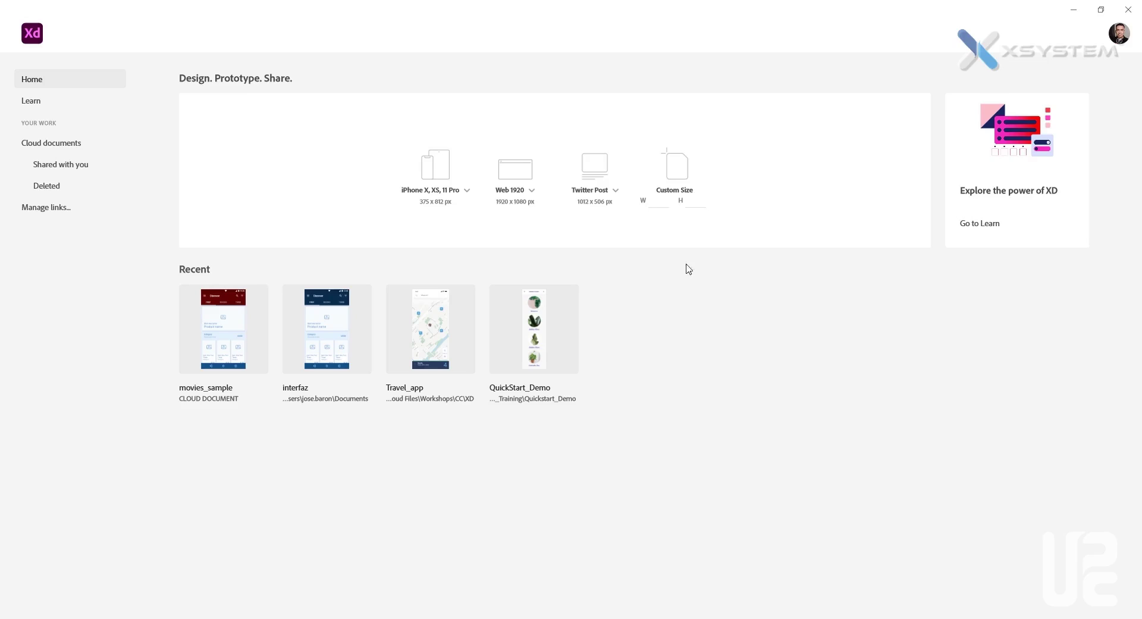
click(325, 354)
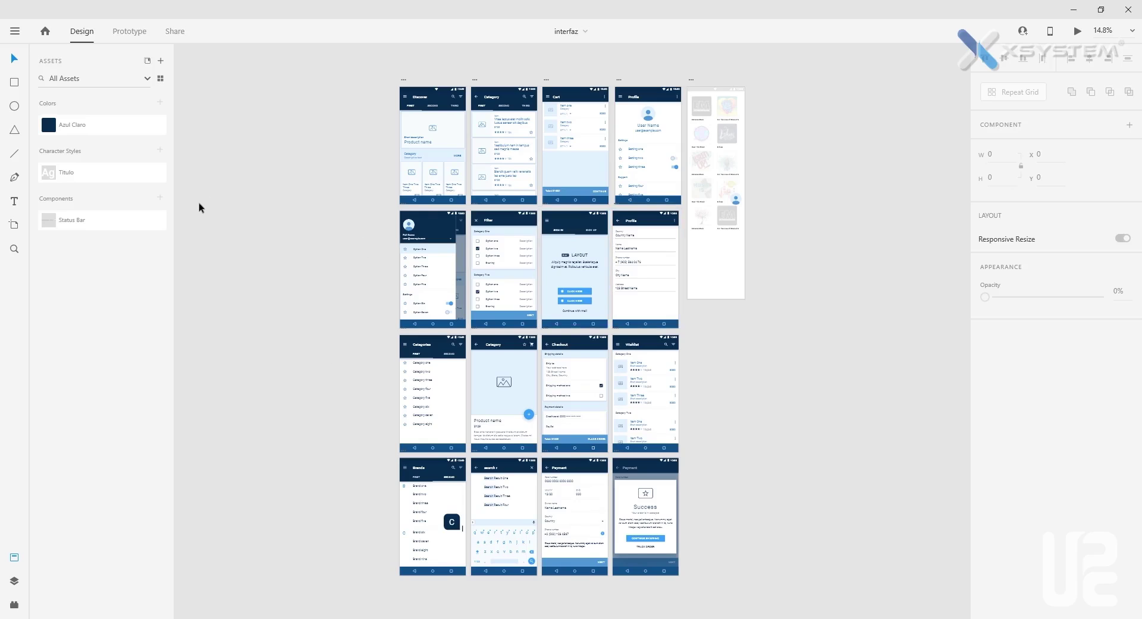
Examine the file formats that can be imported into the document, and leave without importing anything.
click(16, 32)
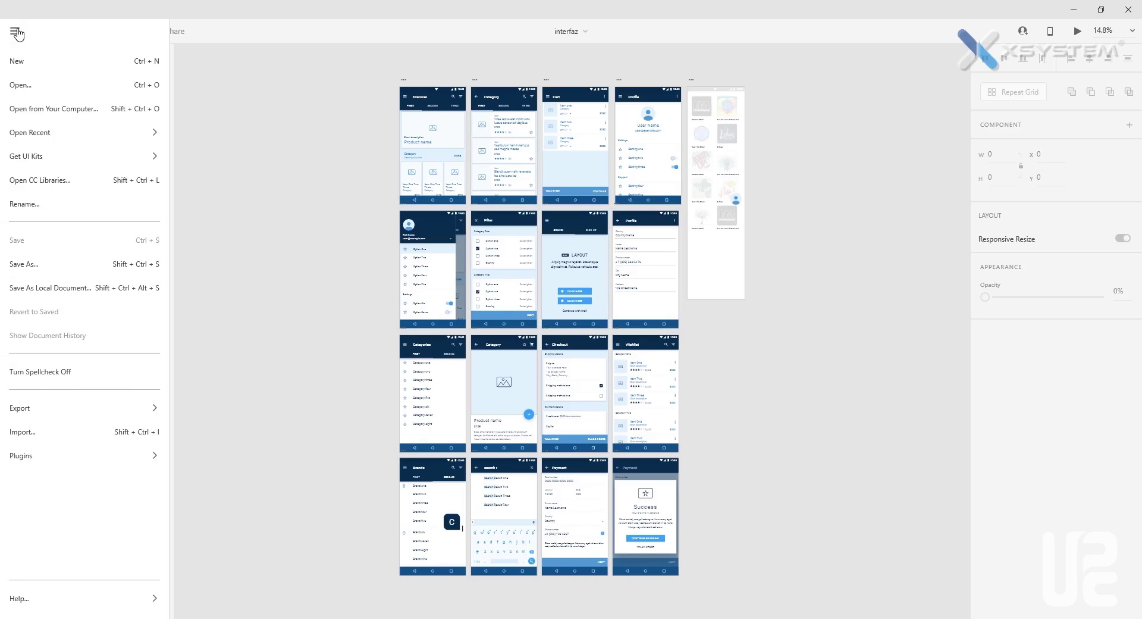
mouse_move(98, 142)
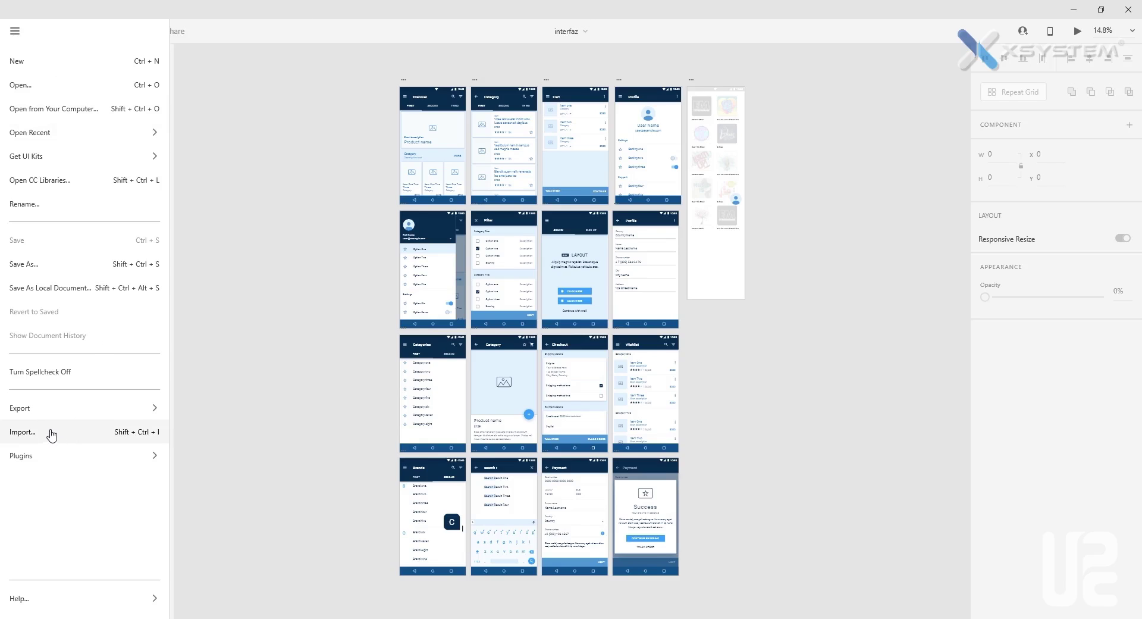
click(33, 438)
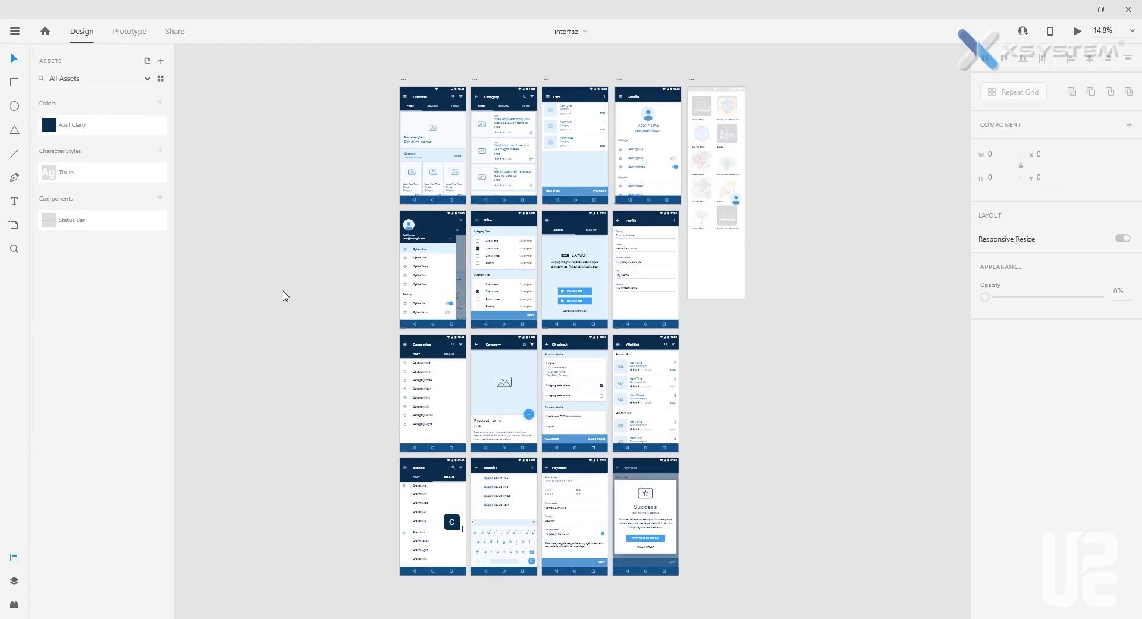
click(486, 285)
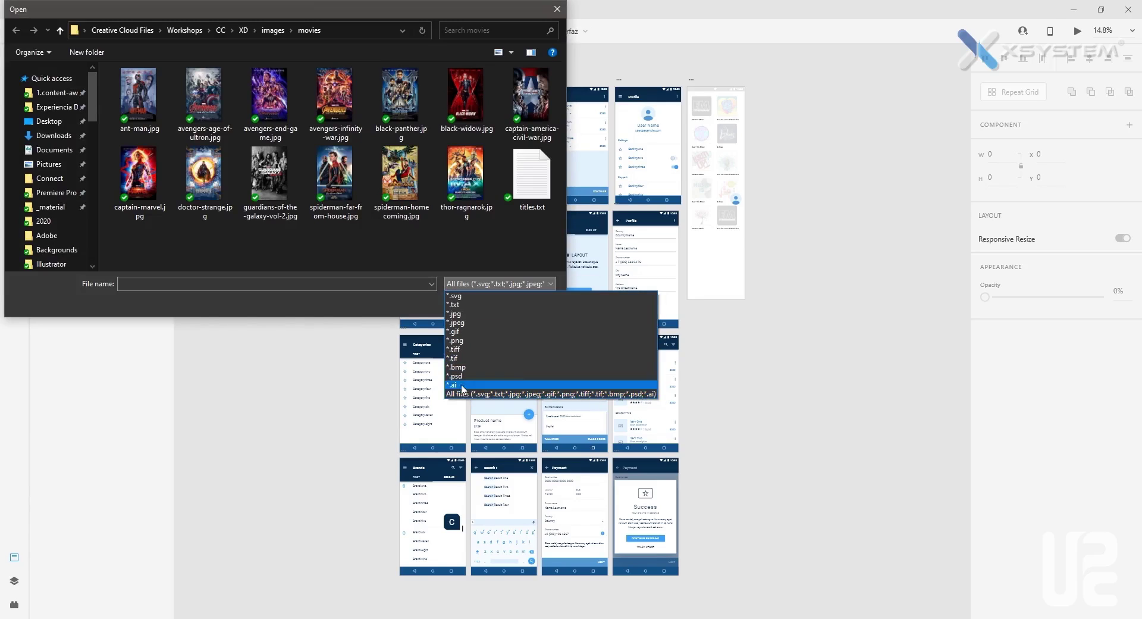
click(347, 301)
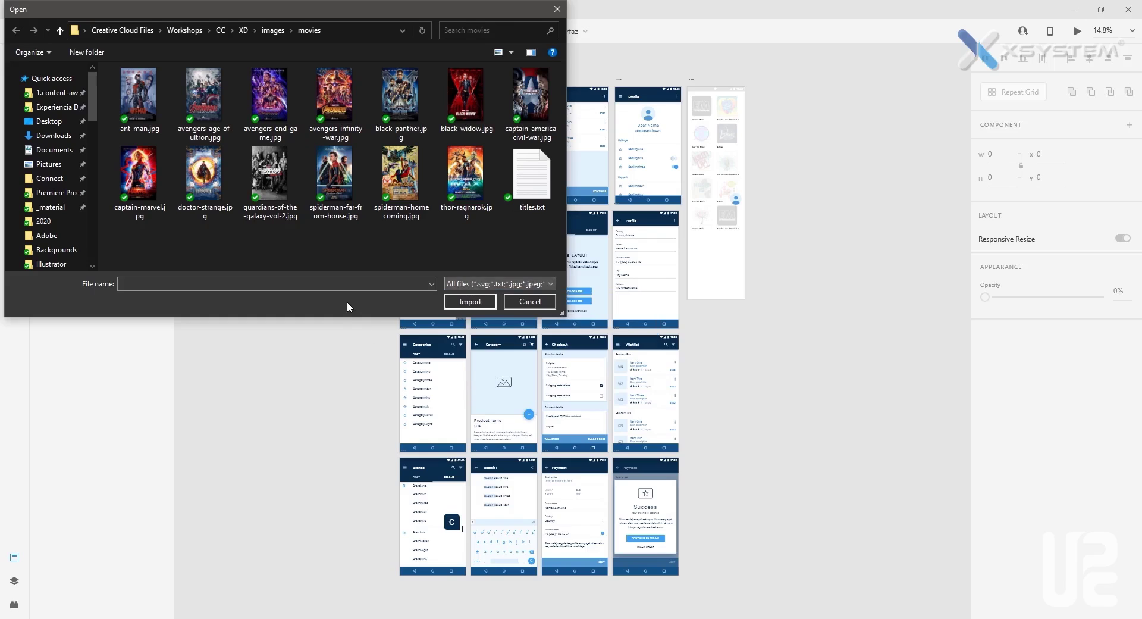
click(548, 303)
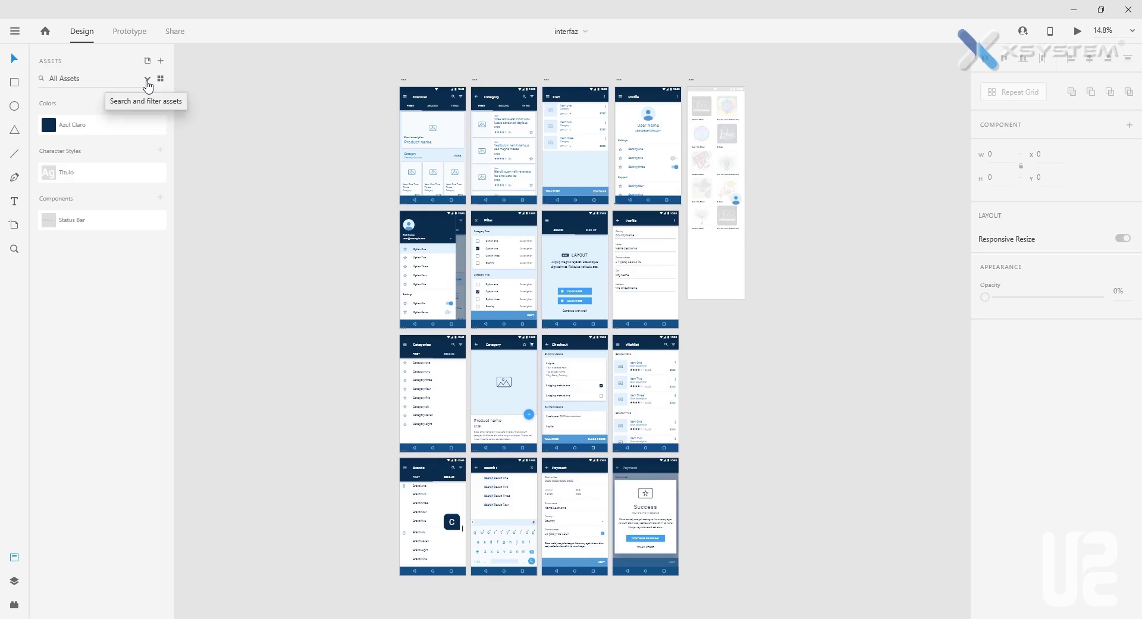
View the graphics in the Descargas library of CC Libraries.
click(146, 61)
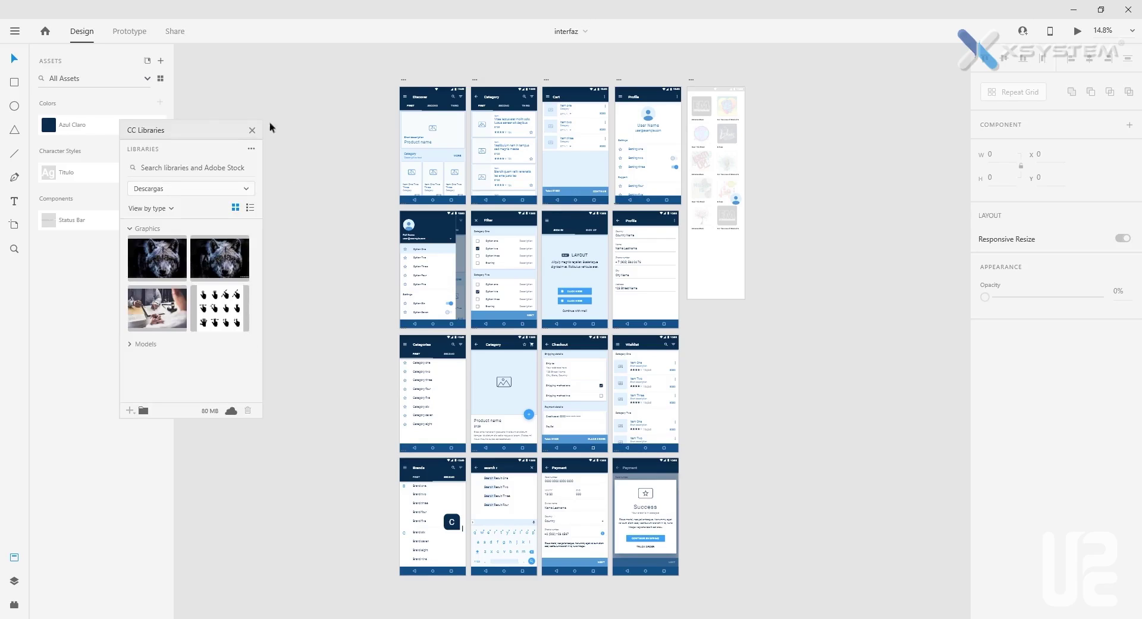
click(251, 132)
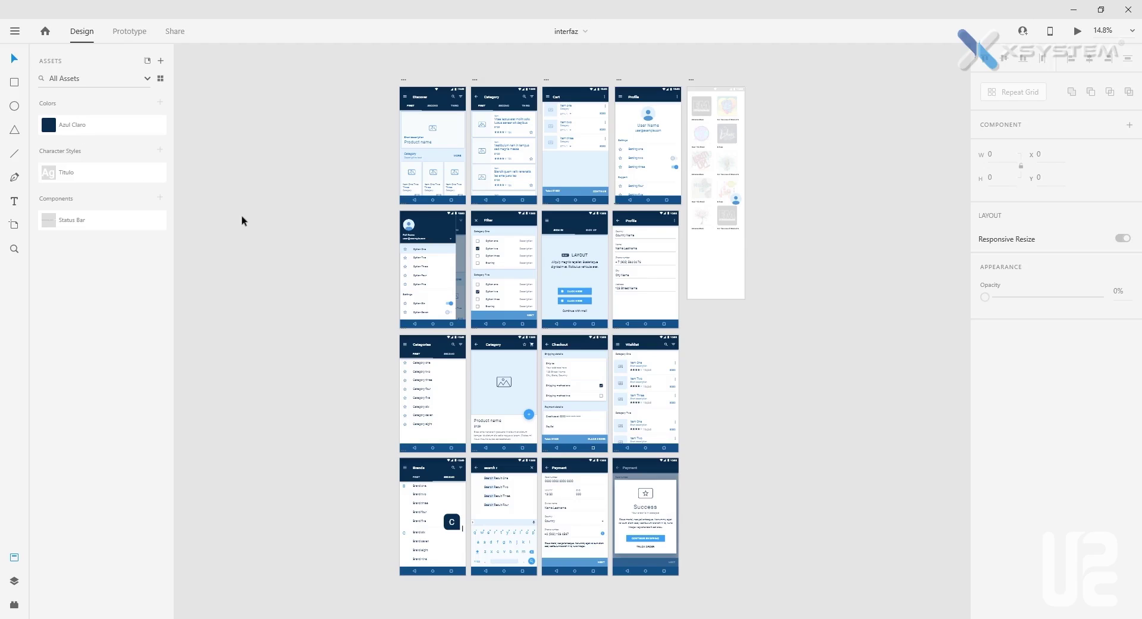
Reveal in the document assets the fill color used by the Discover artboard's dark header background.
key(z)
drag(409, 103, 473, 109)
drag(418, 364, 446, 165)
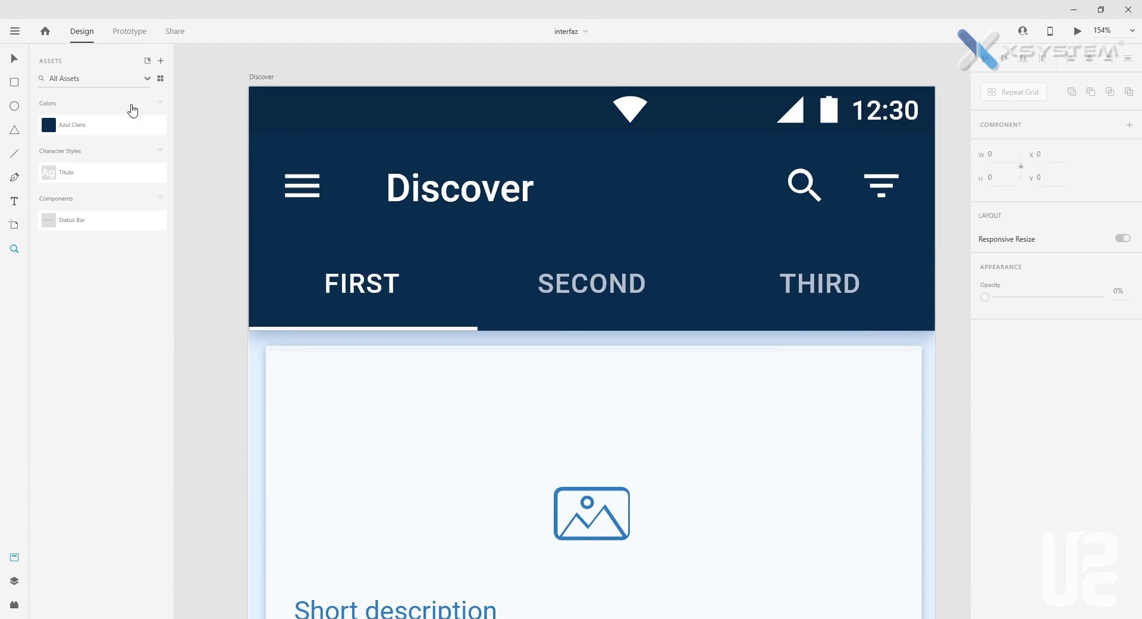
click(13, 59)
click(278, 279)
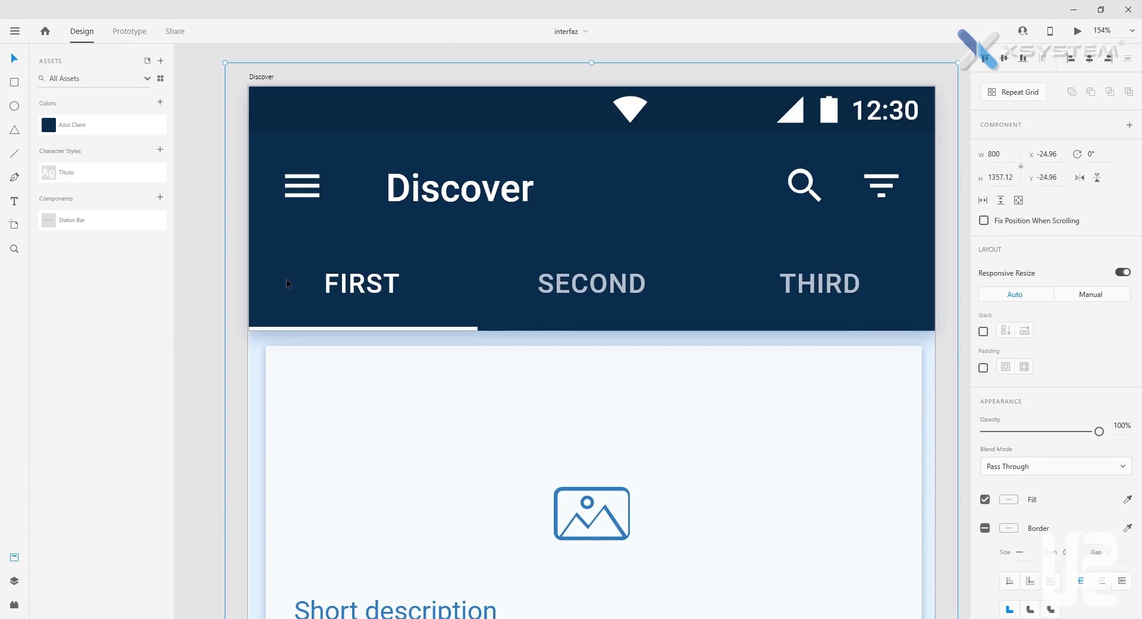
double_click(288, 279)
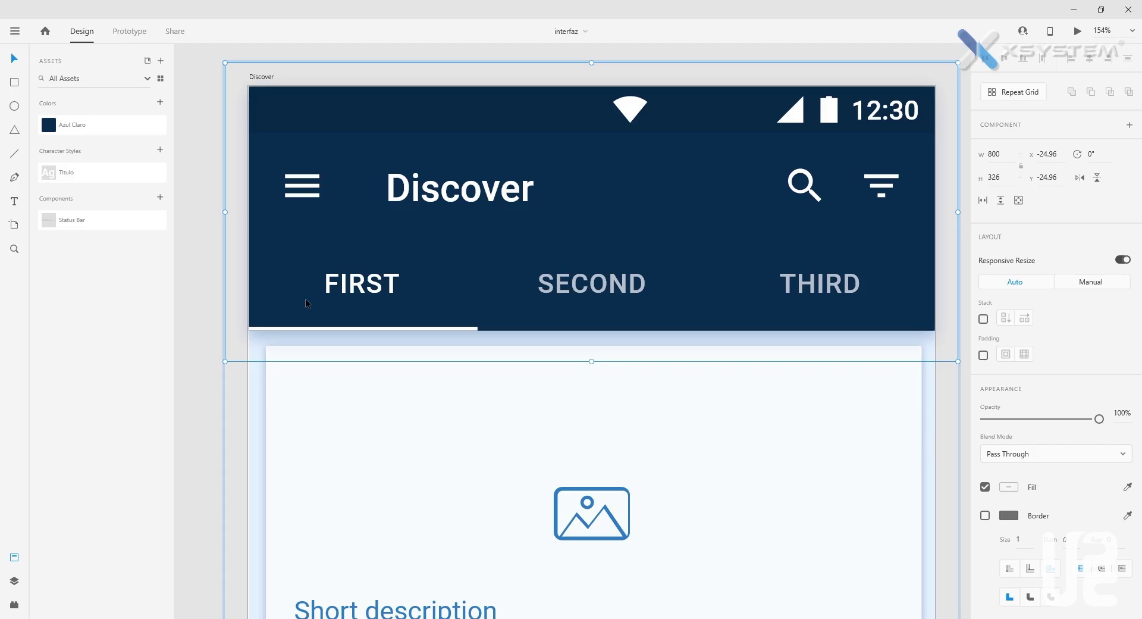
double_click(329, 303)
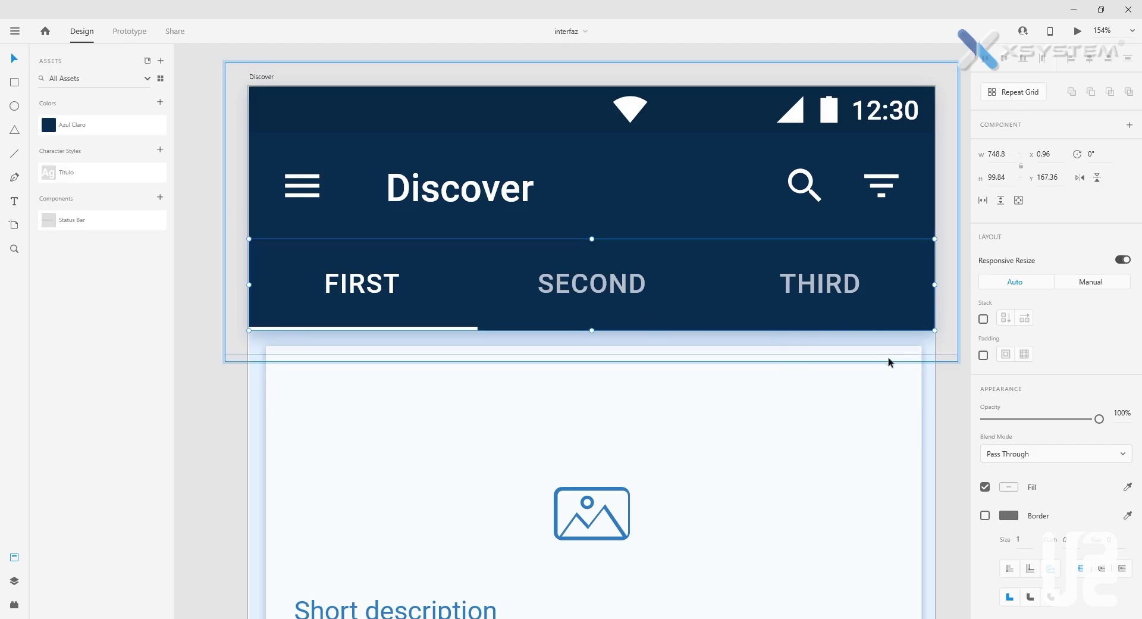
click(872, 327)
click(846, 335)
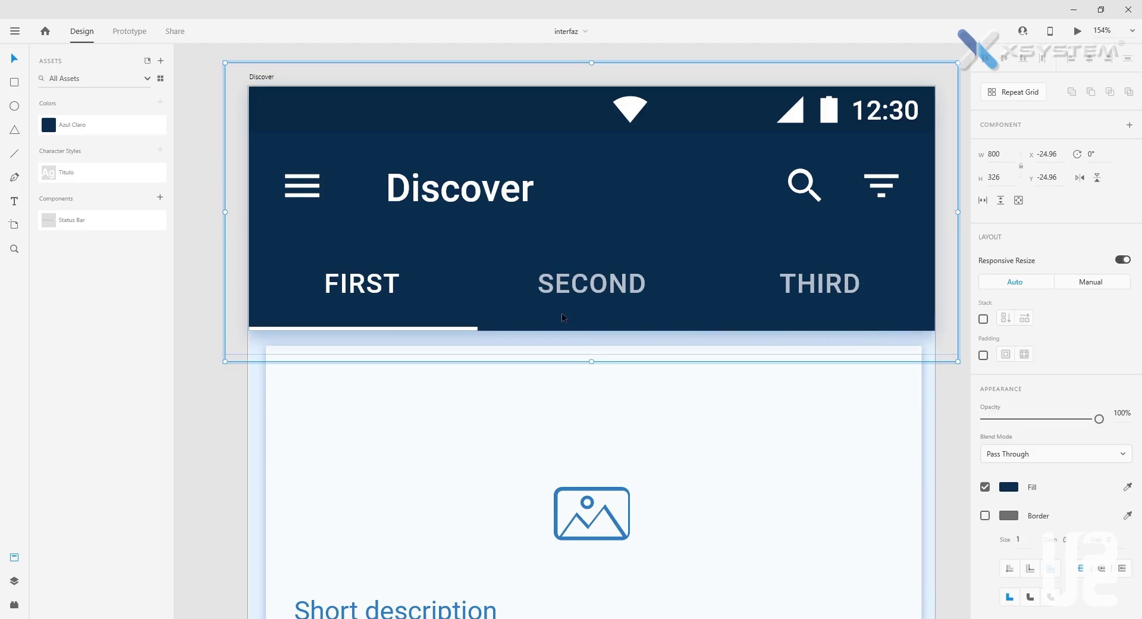
key(ctrl+z)
double_click(508, 313)
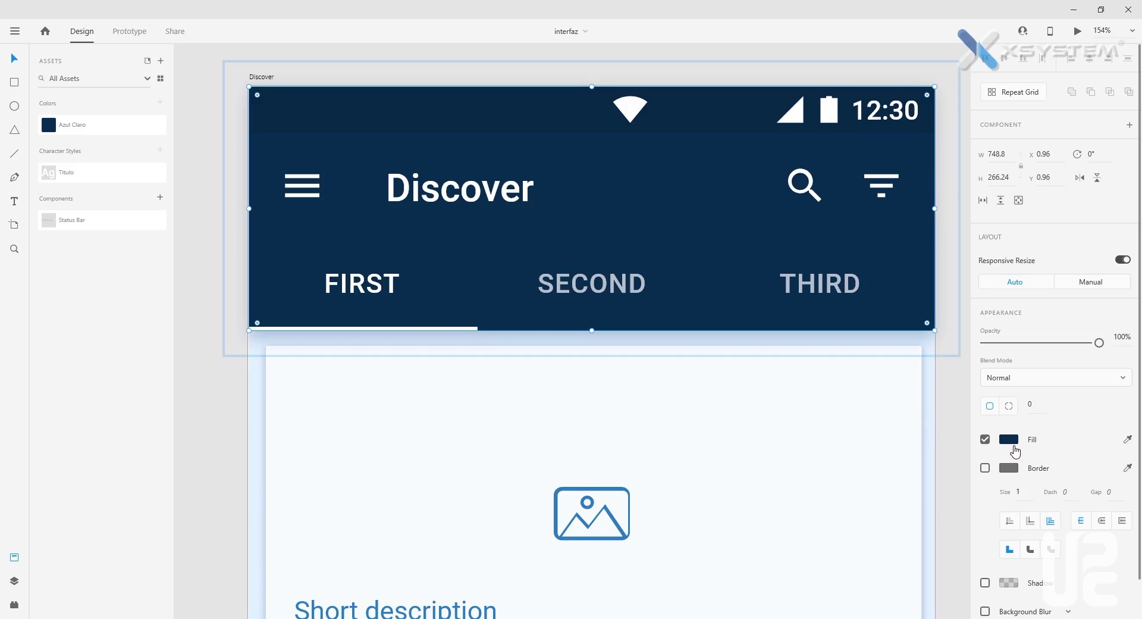
key(Escape)
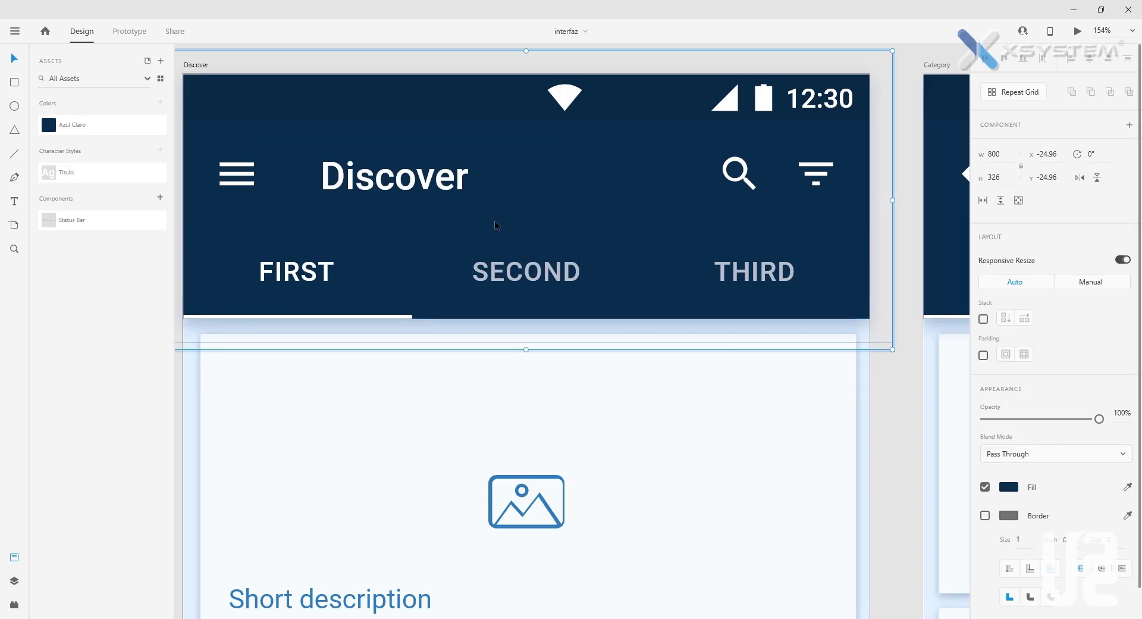
right_click(511, 238)
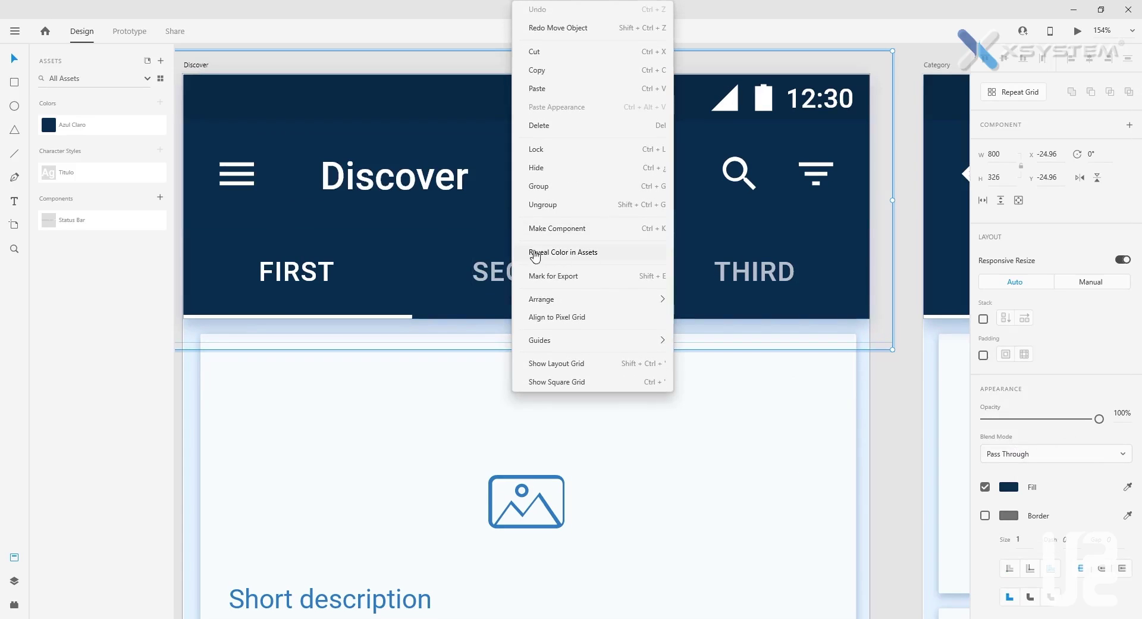
click(570, 253)
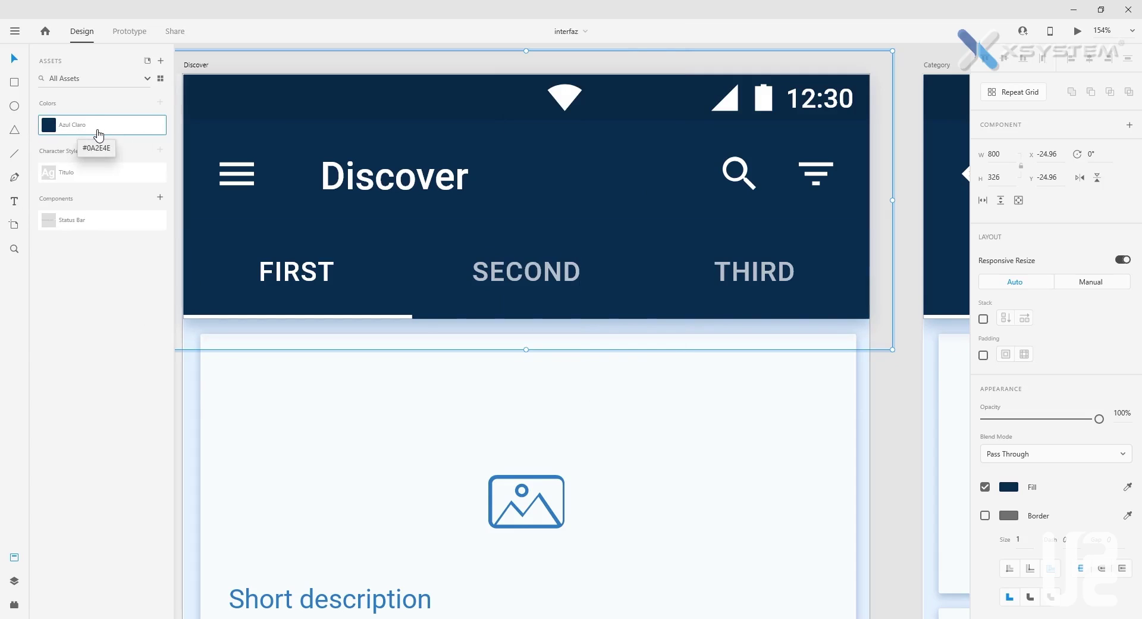
Try the Azul Claro color asset as the fill of the Discover artboard's light background rectangle, and undo it.
click(184, 382)
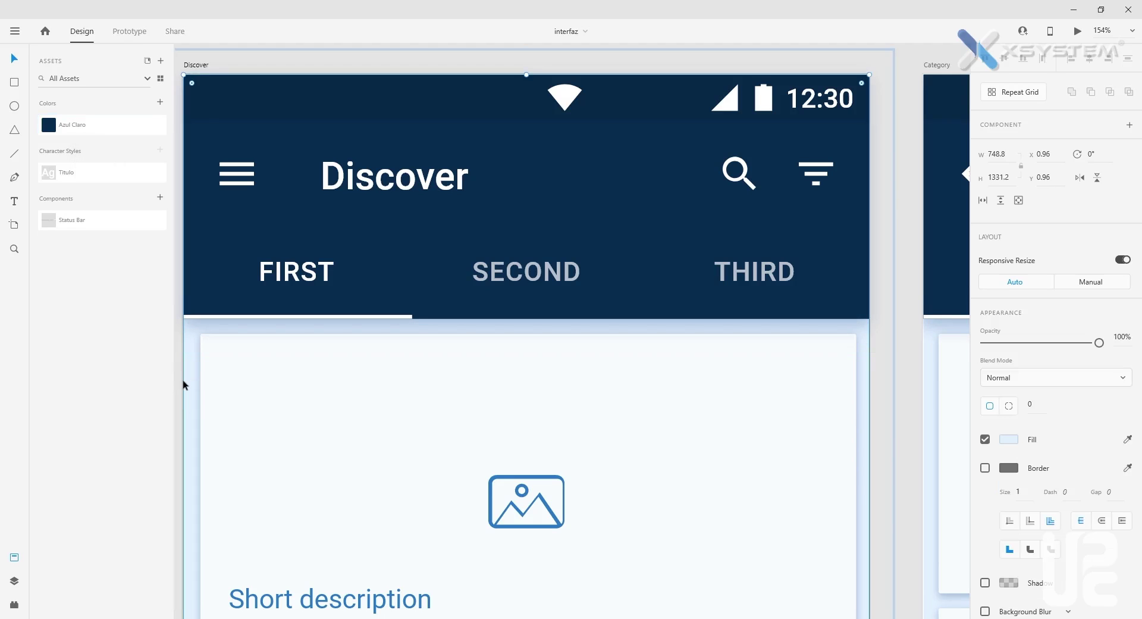
scroll(183, 379, down, 6)
drag(324, 266, 379, 159)
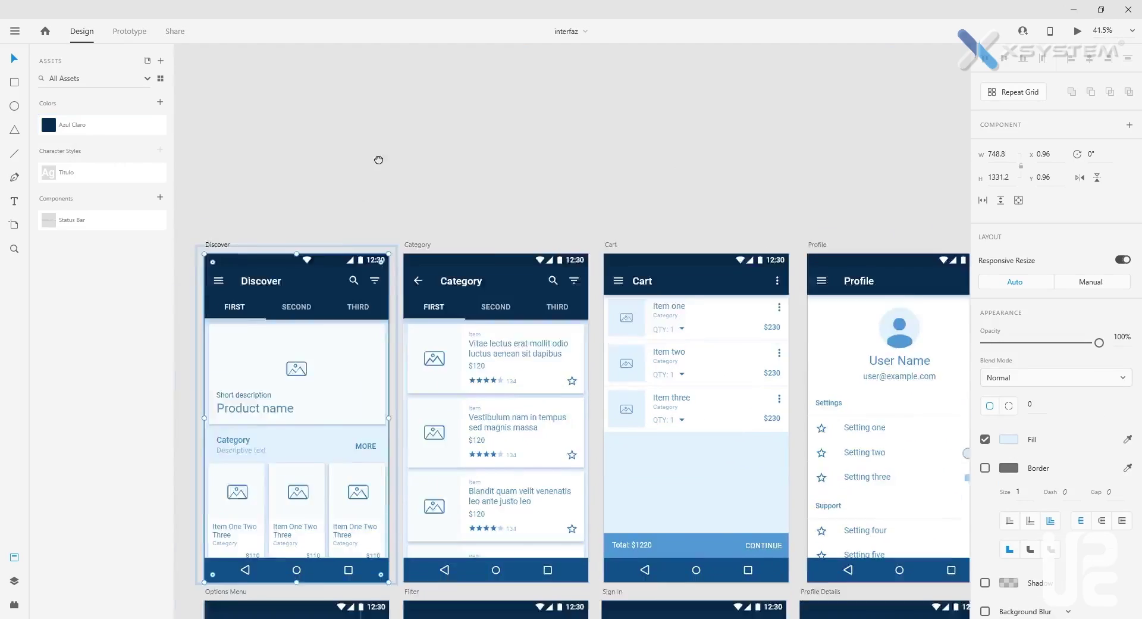
click(51, 130)
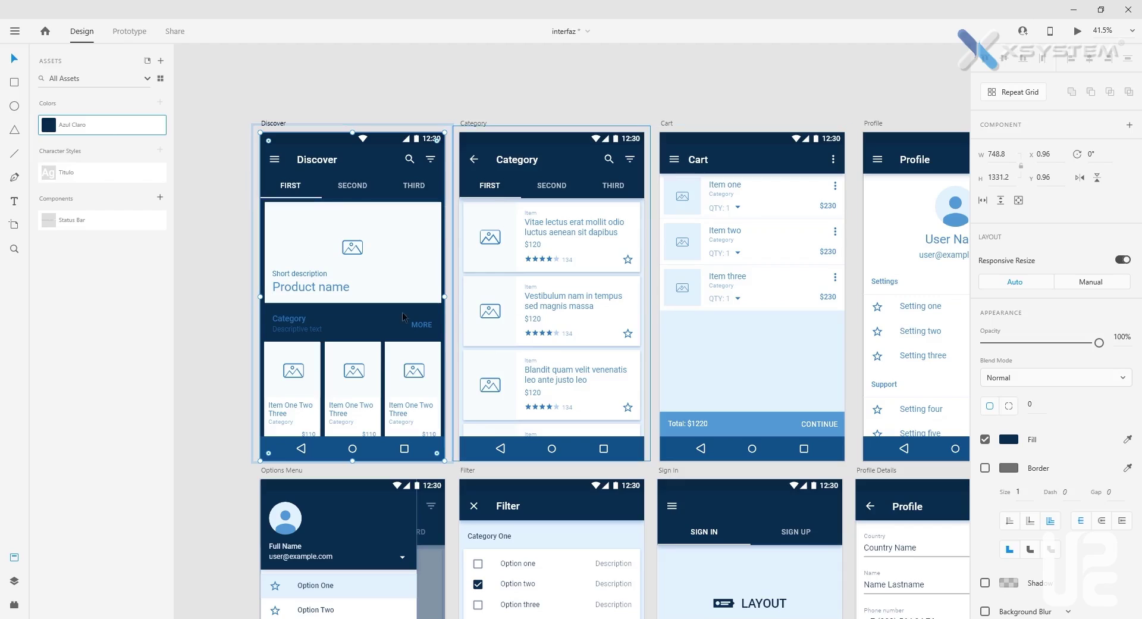
key(ctrl+z)
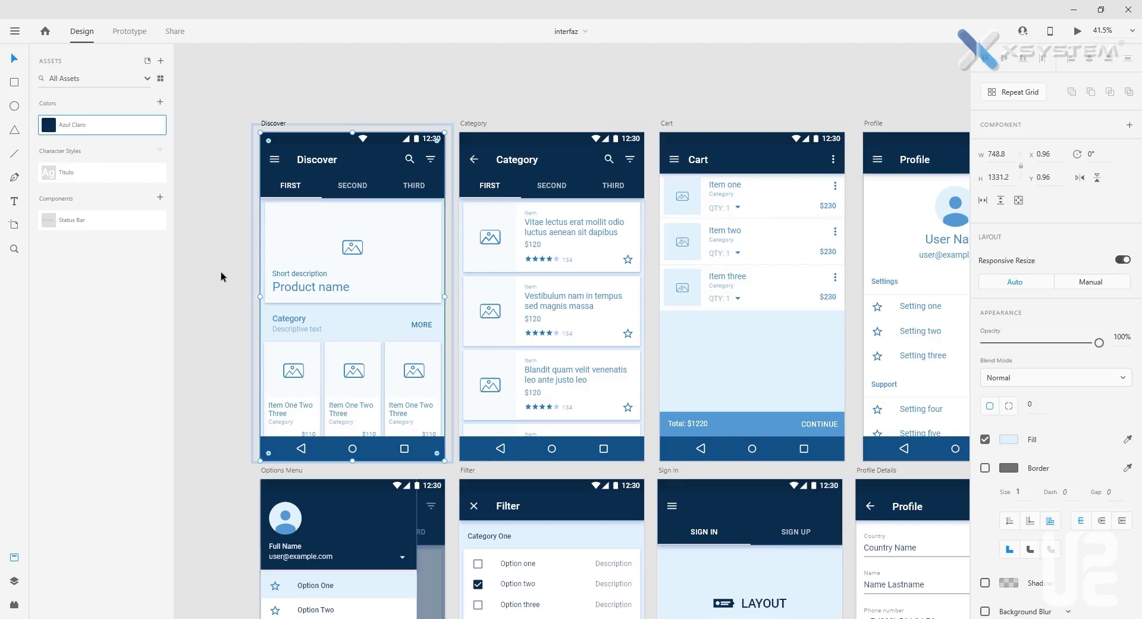
click(217, 260)
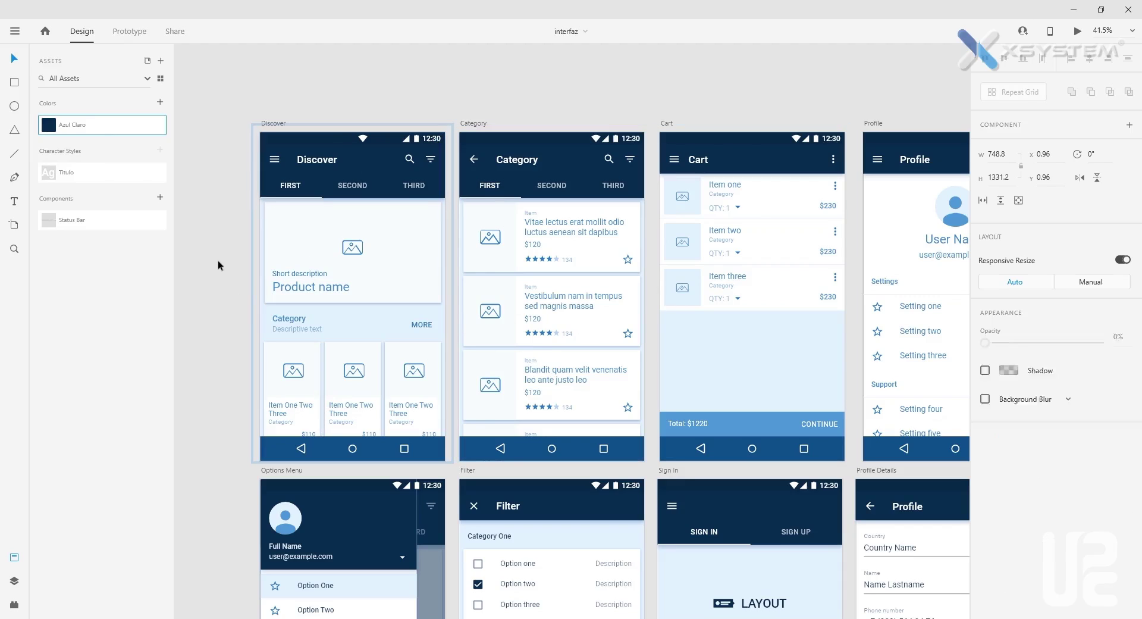
Change the Azul Claro color asset to the dark red #6D2424, recoloring every element that uses it.
right_click(100, 135)
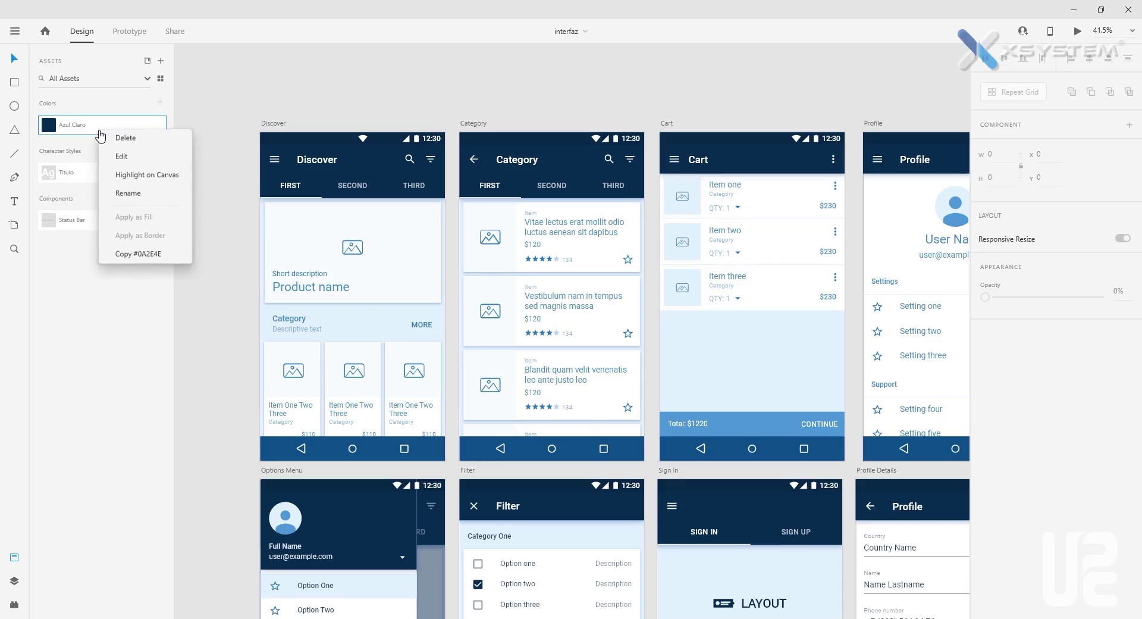
click(122, 157)
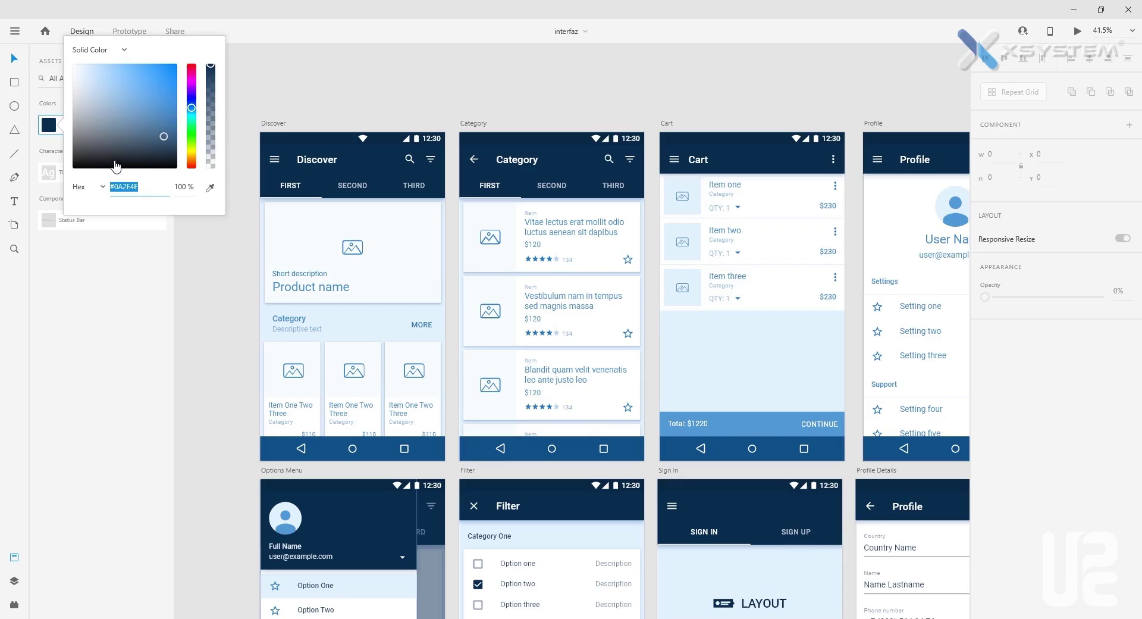
click(192, 106)
drag(194, 70, 194, 66)
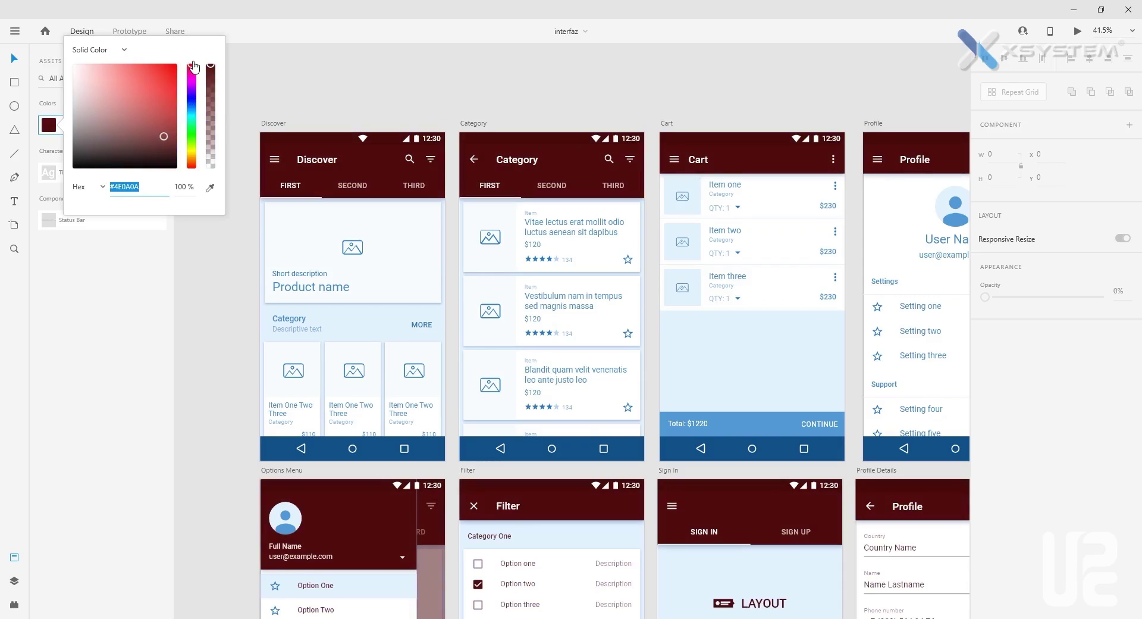
drag(164, 137, 142, 123)
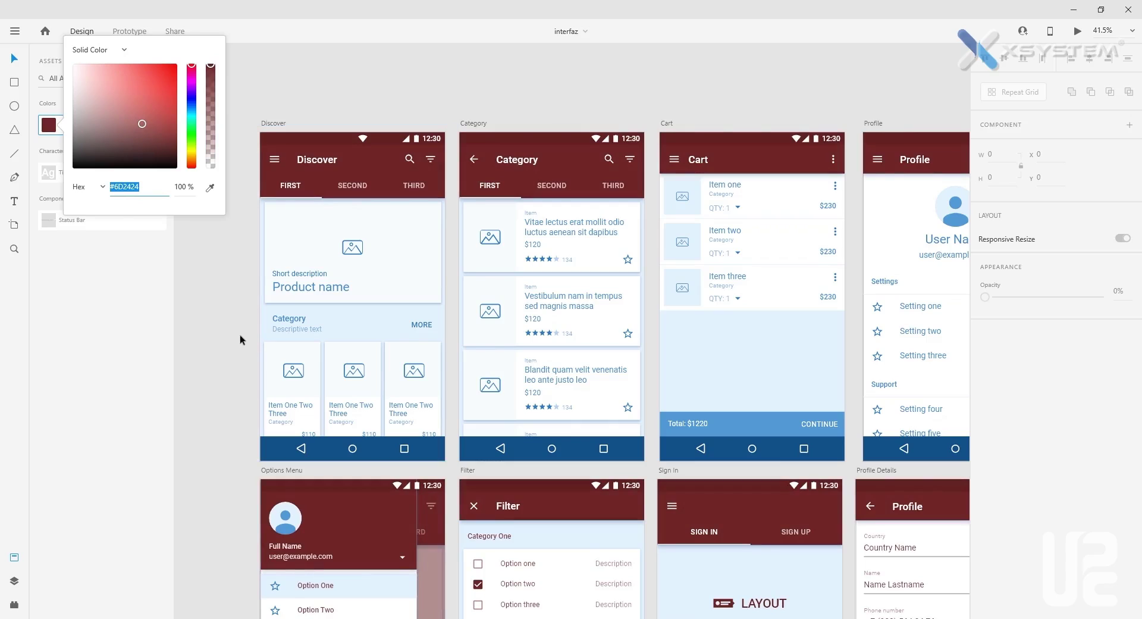
click(234, 293)
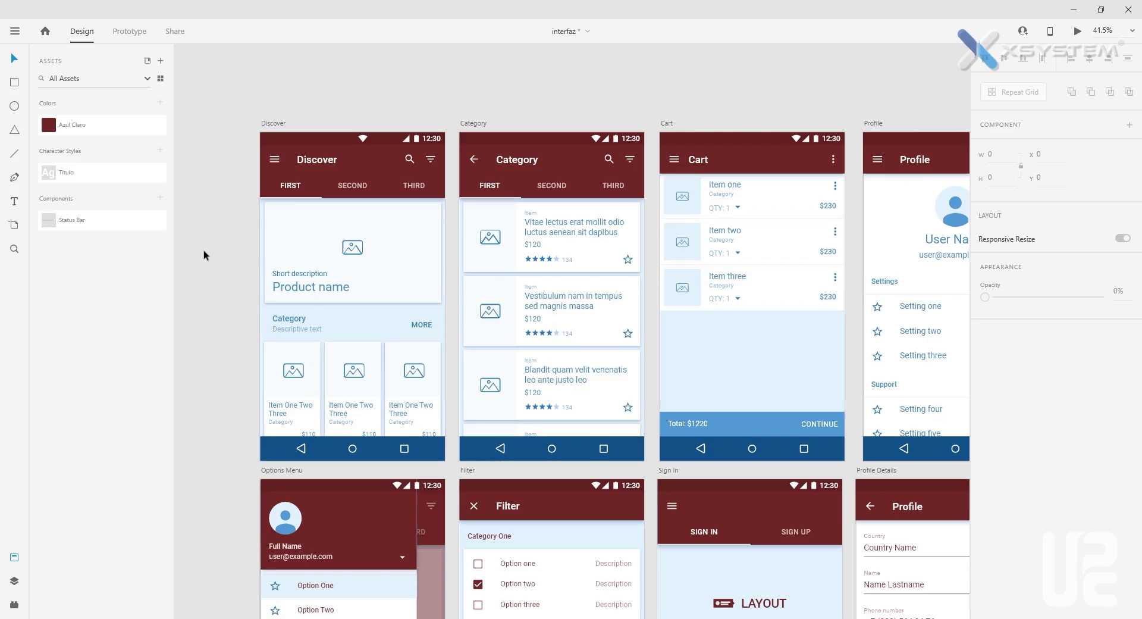
Turn the status bar group at the top of the Category artboard into a component.
click(428, 141)
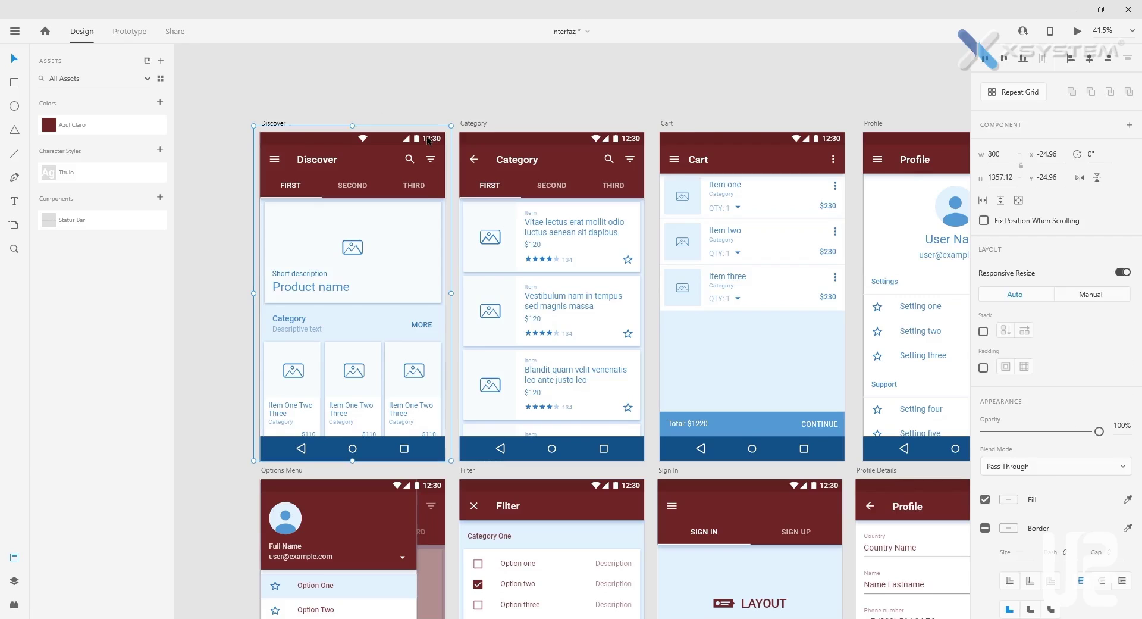
click(616, 140)
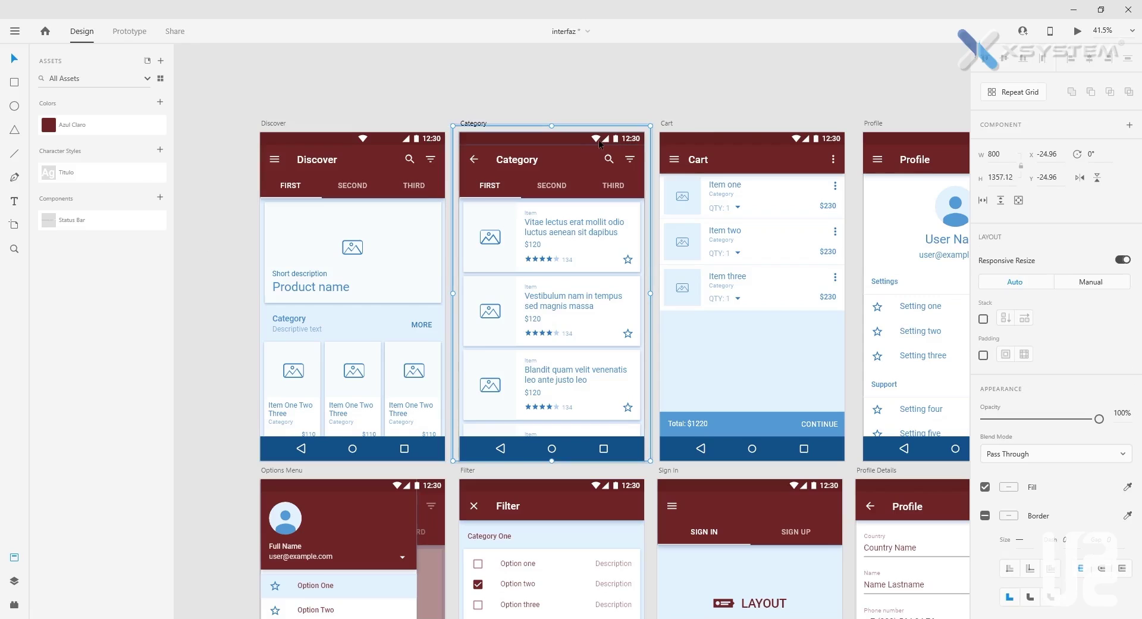
double_click(605, 138)
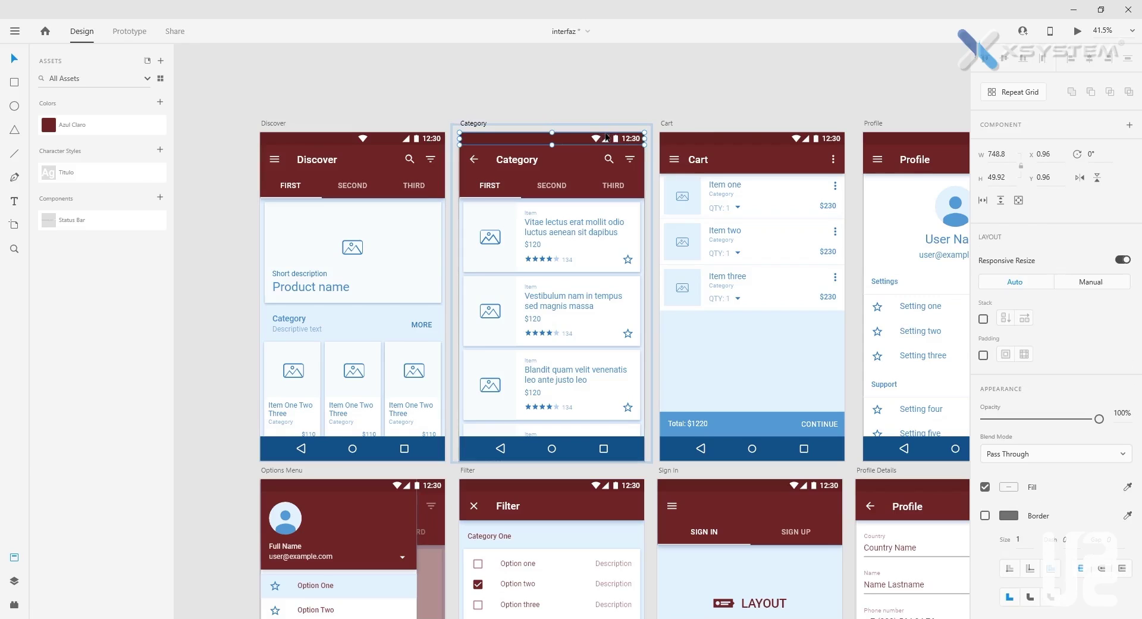
right_click(603, 144)
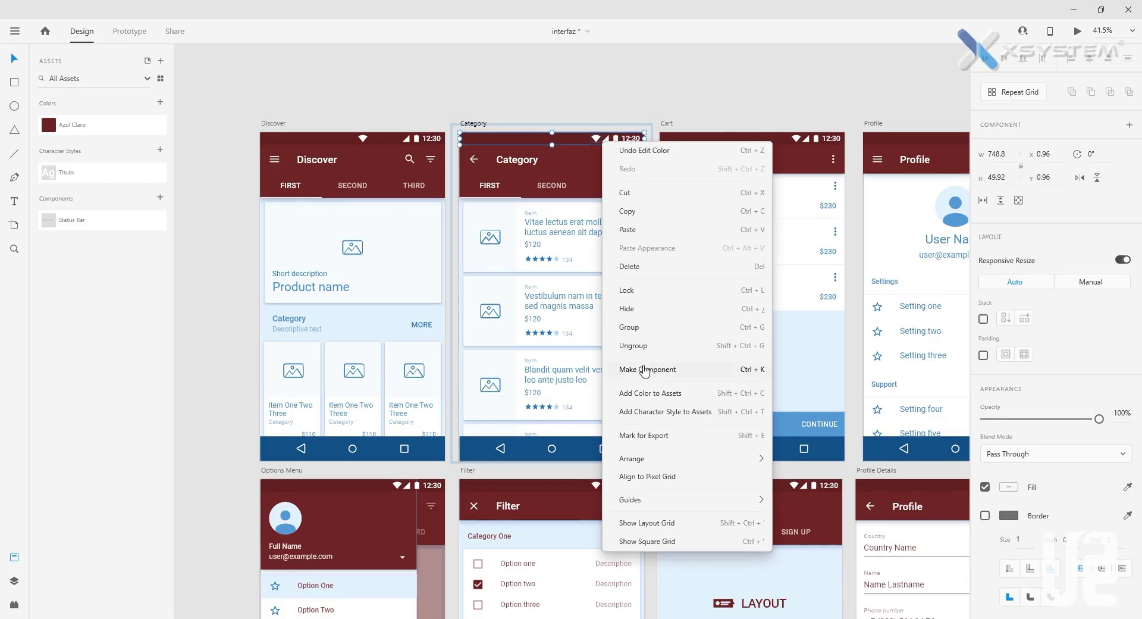
click(644, 370)
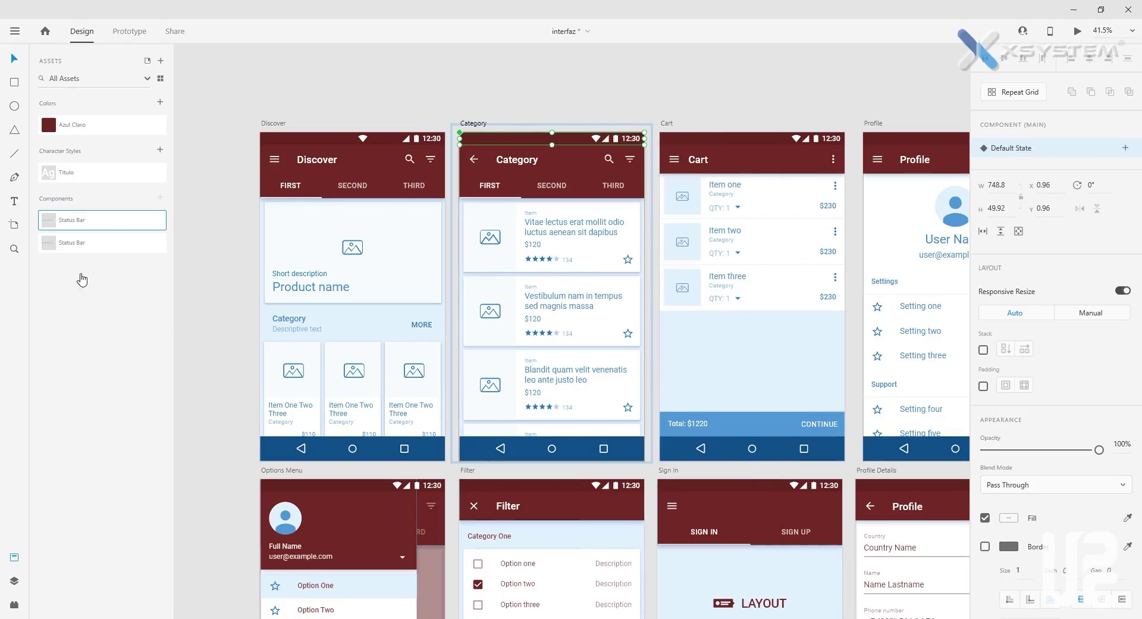
Rename the new Status Bar component made from the Category artboard as Status Bar2.
double_click(94, 221)
click(94, 220)
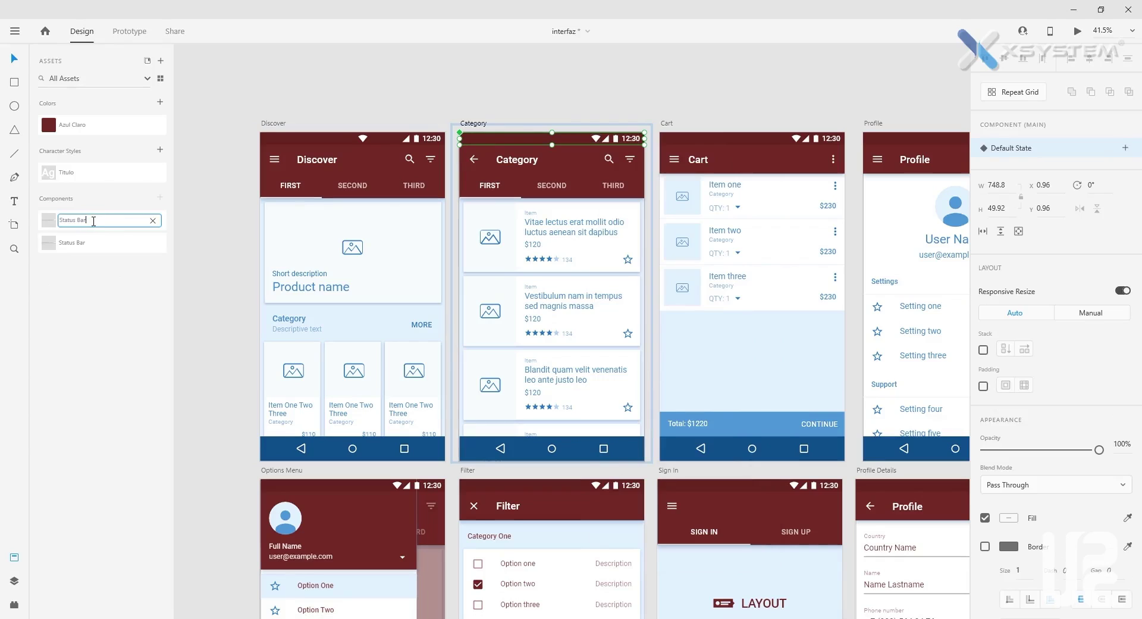
text(2)
key(Return)
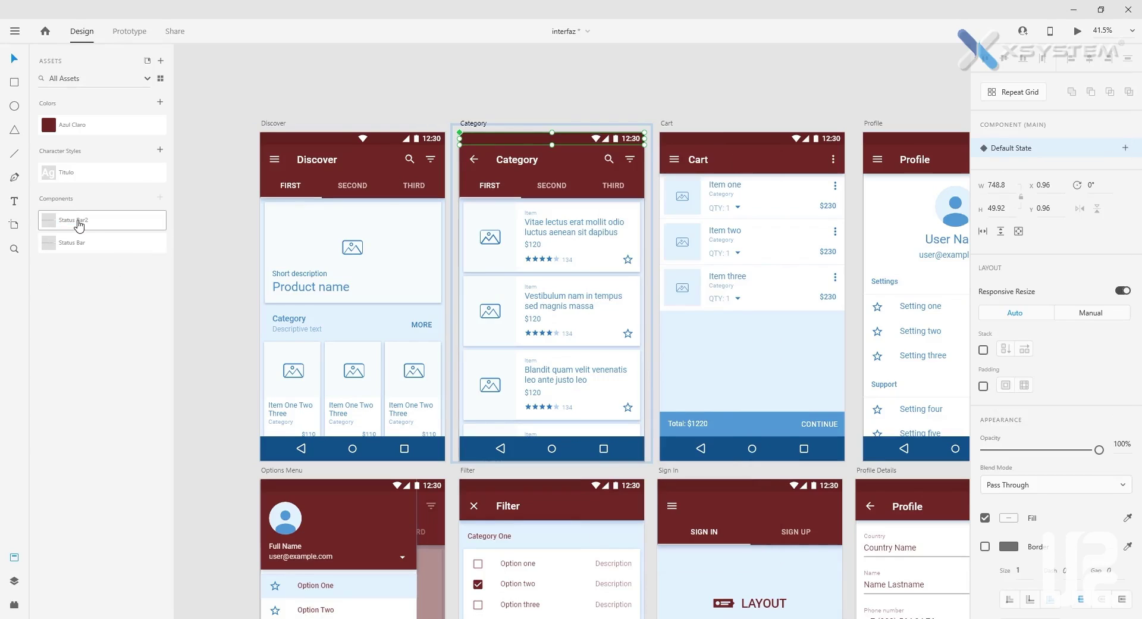
Place an instance of the Status Bar2 component over the empty area above the Cart artboard's total bar.
drag(74, 226, 750, 164)
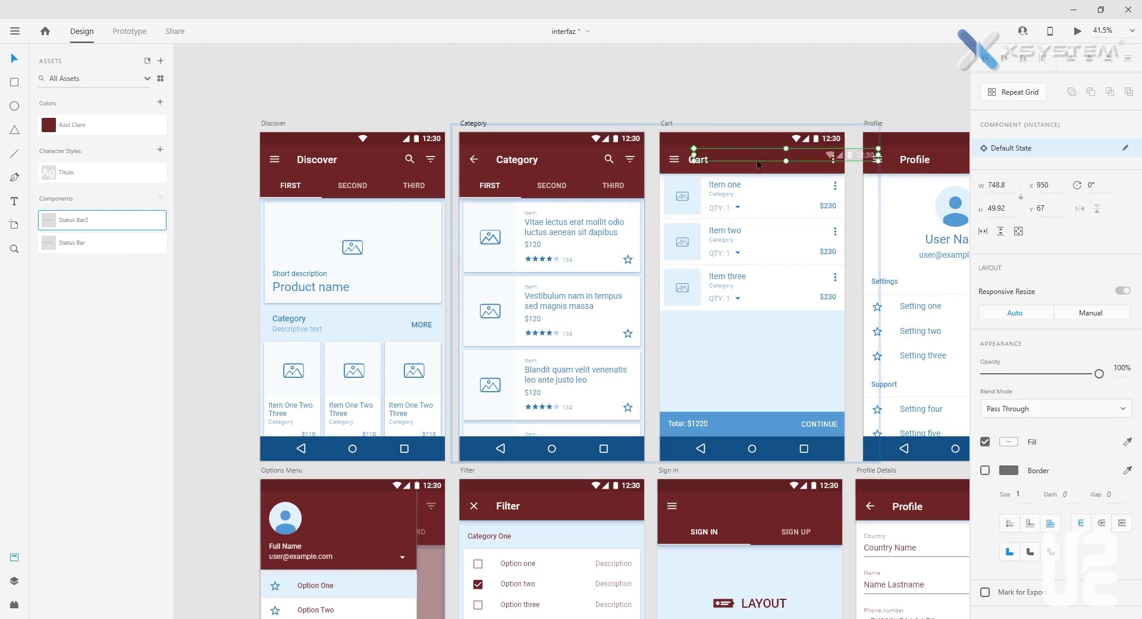
drag(830, 159, 796, 355)
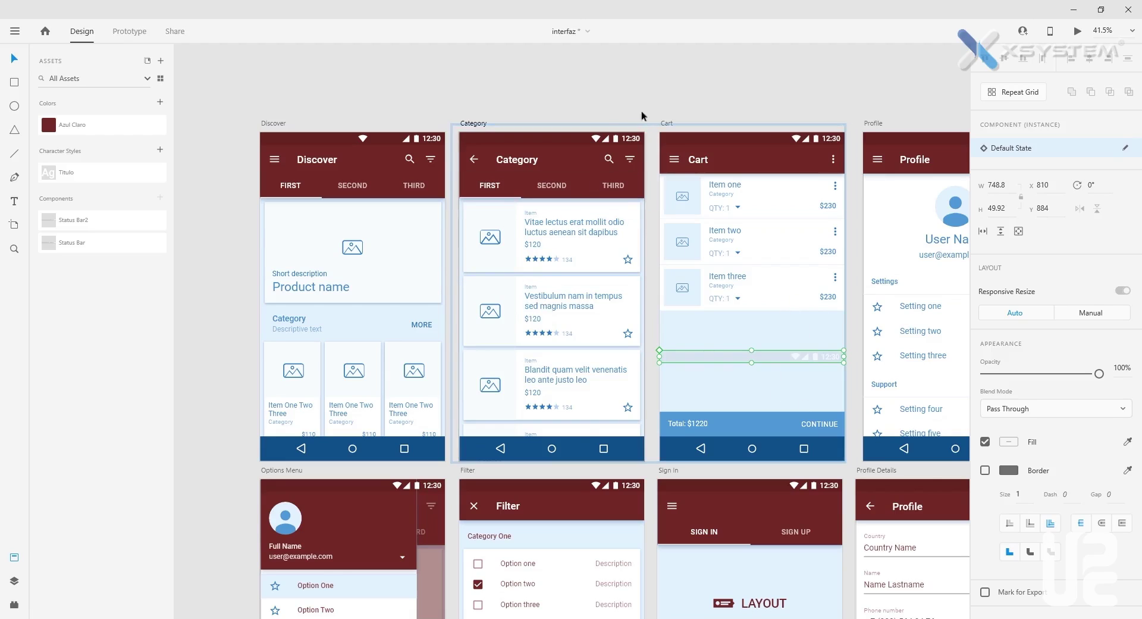
scroll(635, 117, right, 5)
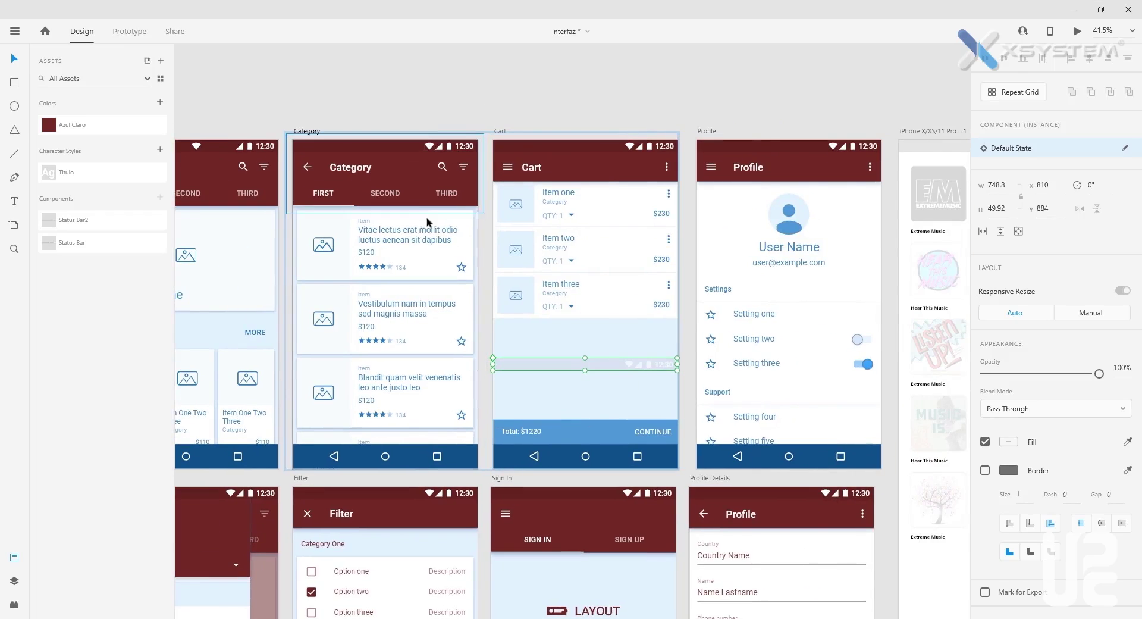
Change the time text in the Status Bar2 instance above the Cart total bar to 11:30.
double_click(651, 367)
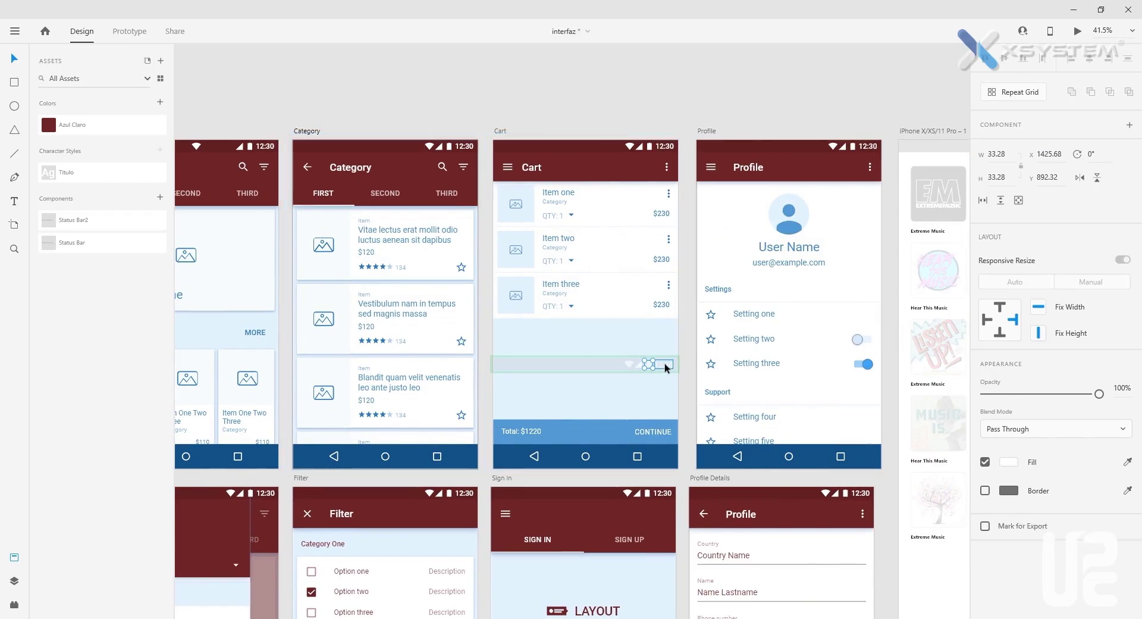
click(665, 365)
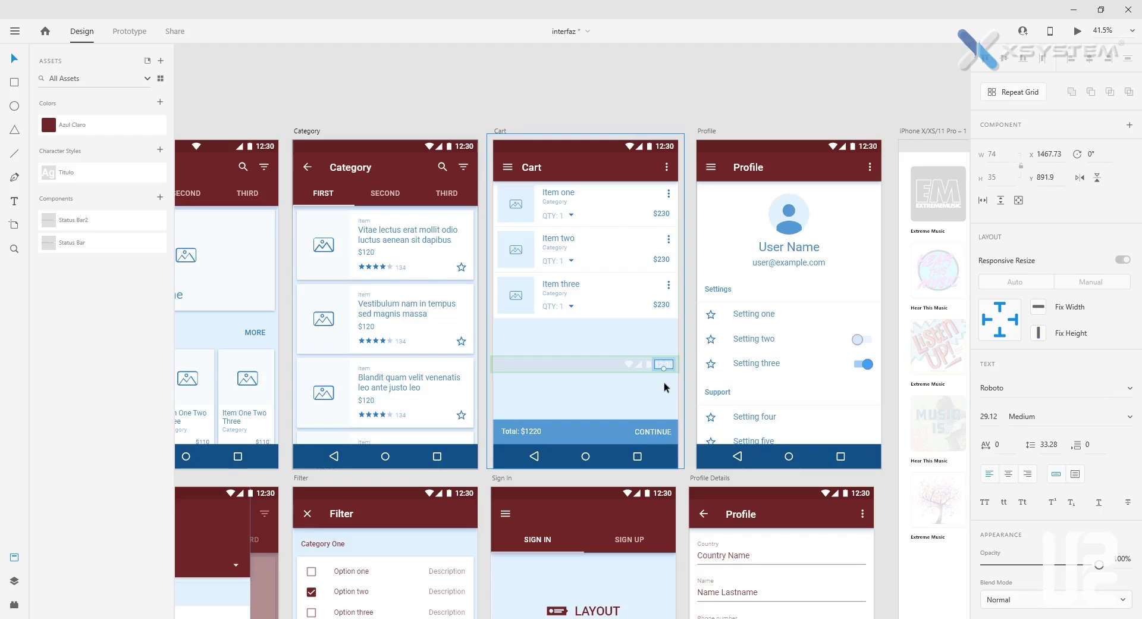
key(Left)
double_click(660, 365)
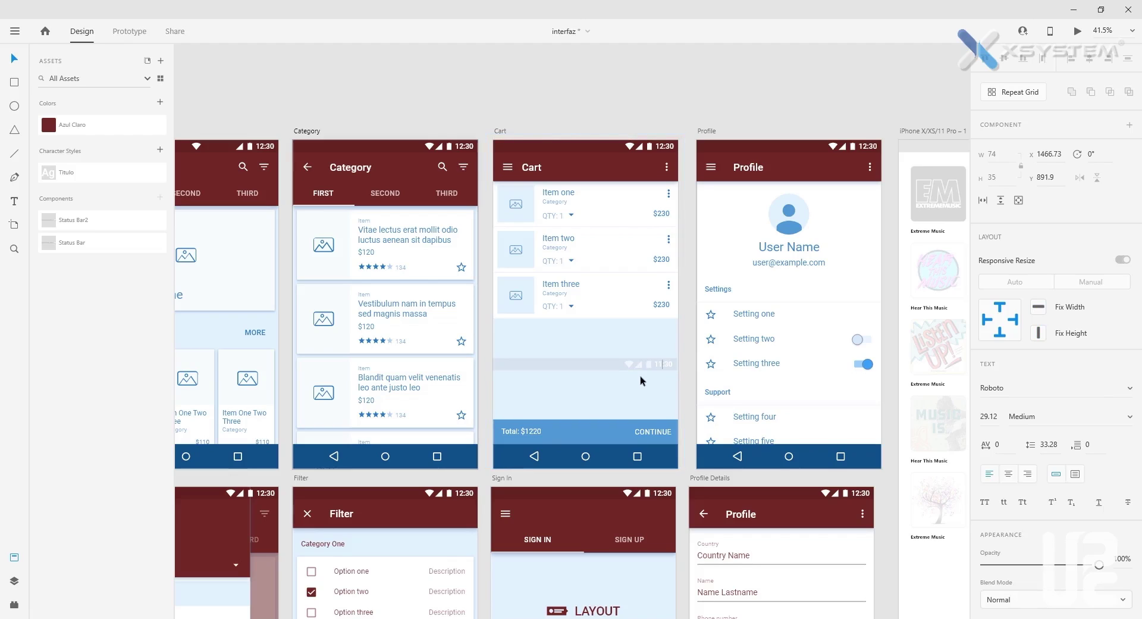
key(Escape)
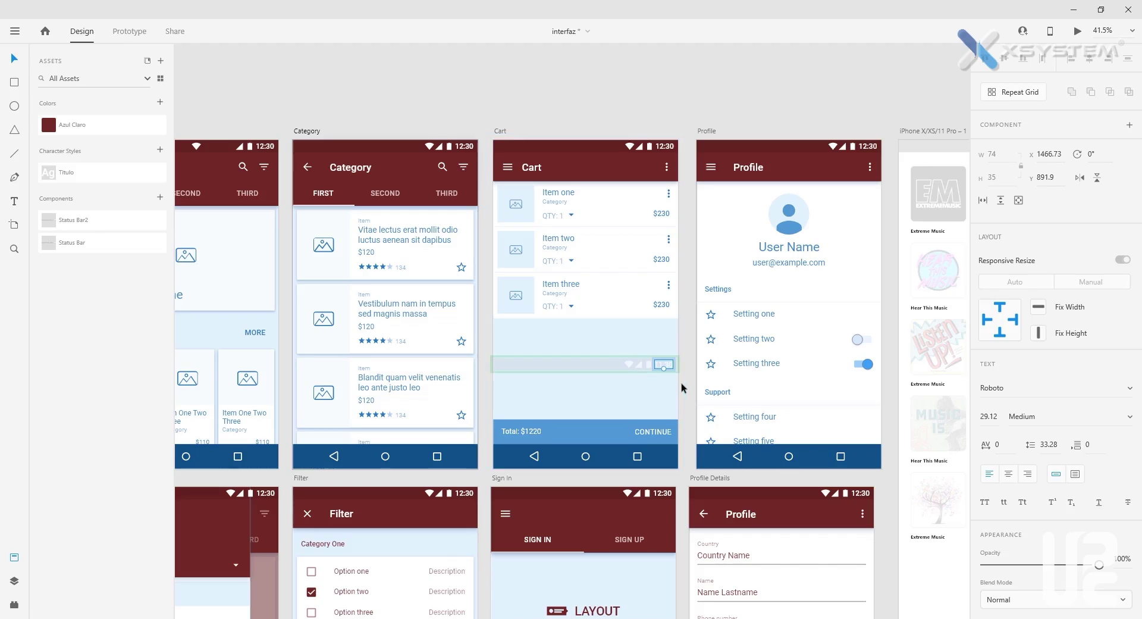
Move the Wi-Fi icon of the instance above the Cart total bar left to the middle of the bar.
click(629, 367)
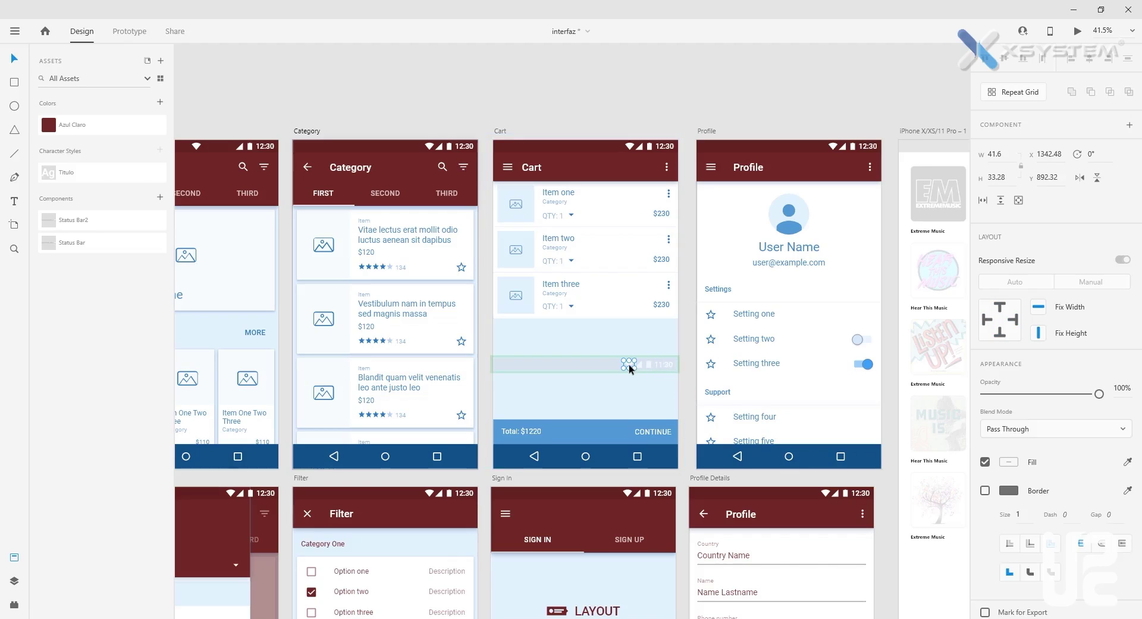
drag(630, 367, 584, 367)
click(686, 383)
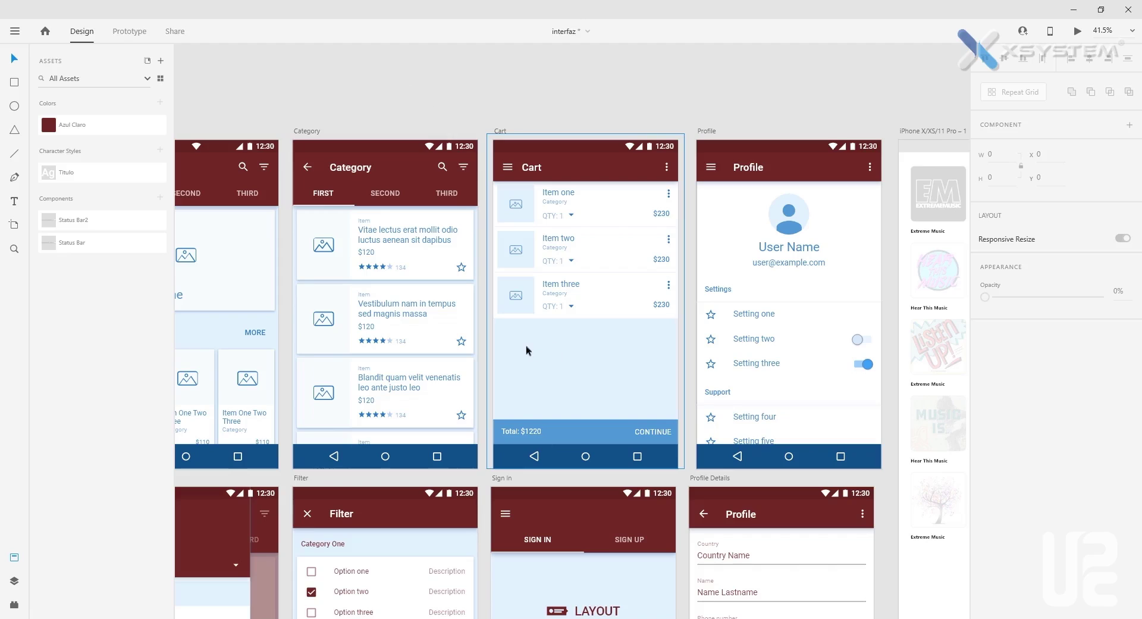
Add another Status Bar2 instance just below the Cart artboard's own status bar and change its time text to 11:30.
drag(75, 220, 632, 160)
double_click(664, 157)
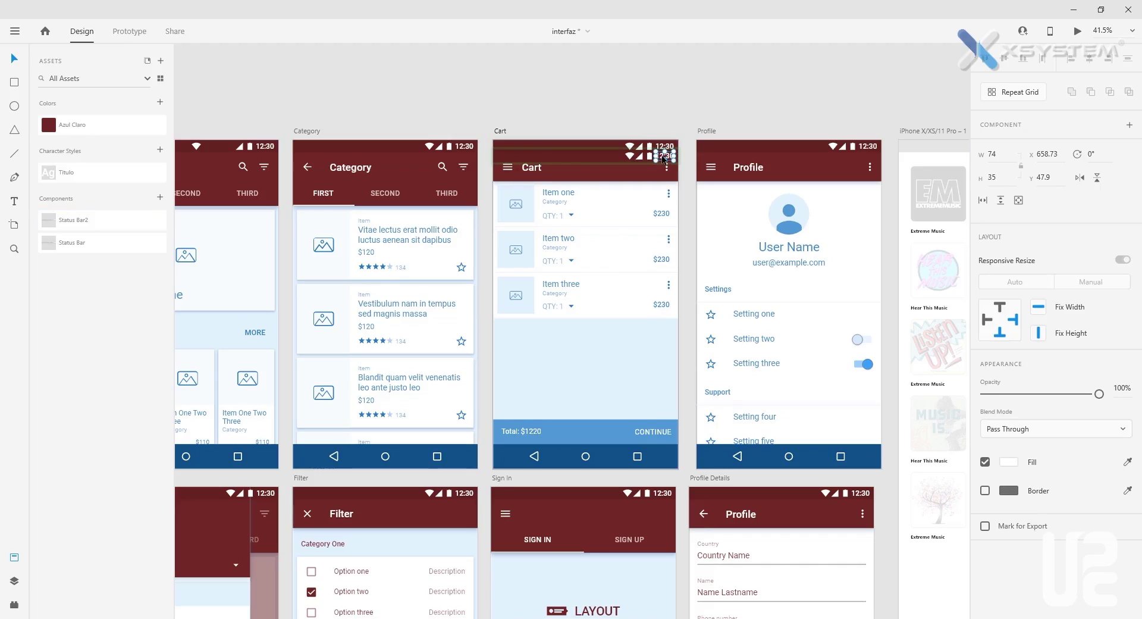
double_click(663, 158)
click(663, 158)
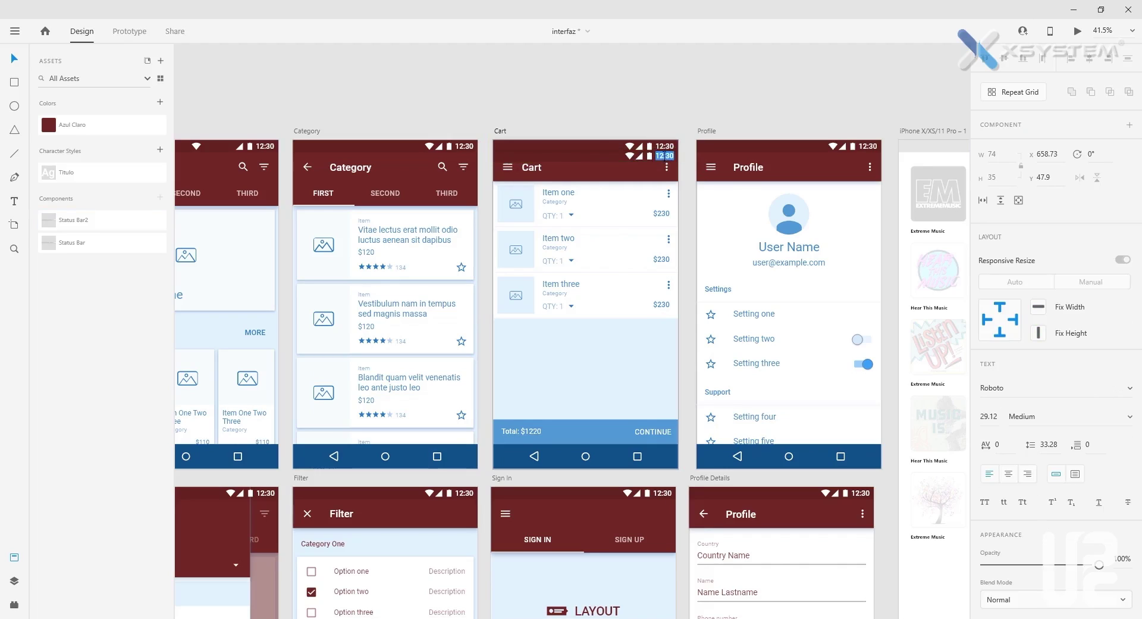
key(BackSpace)
text(1)
click(688, 164)
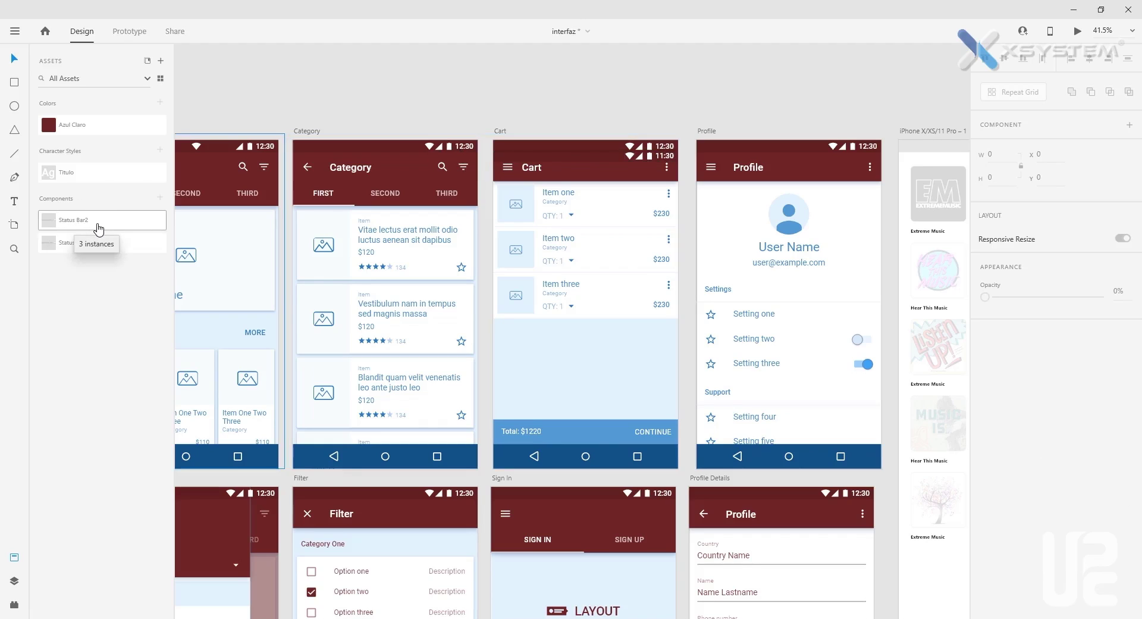
Reset the Status Bar2 instance in the Cart header to its main state.
click(642, 161)
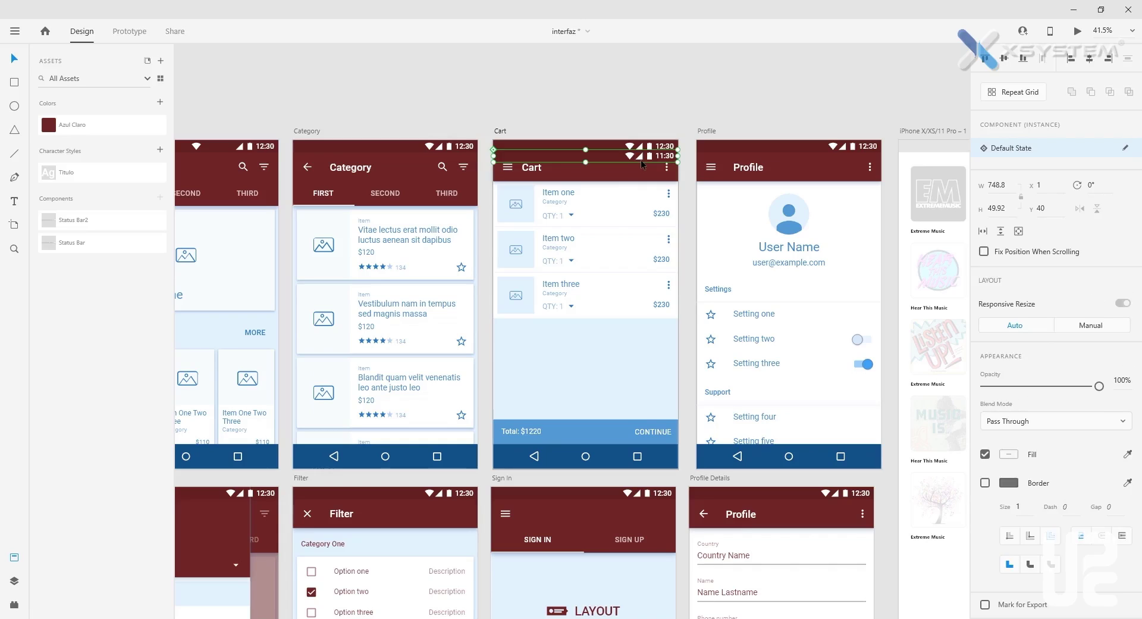
double_click(641, 159)
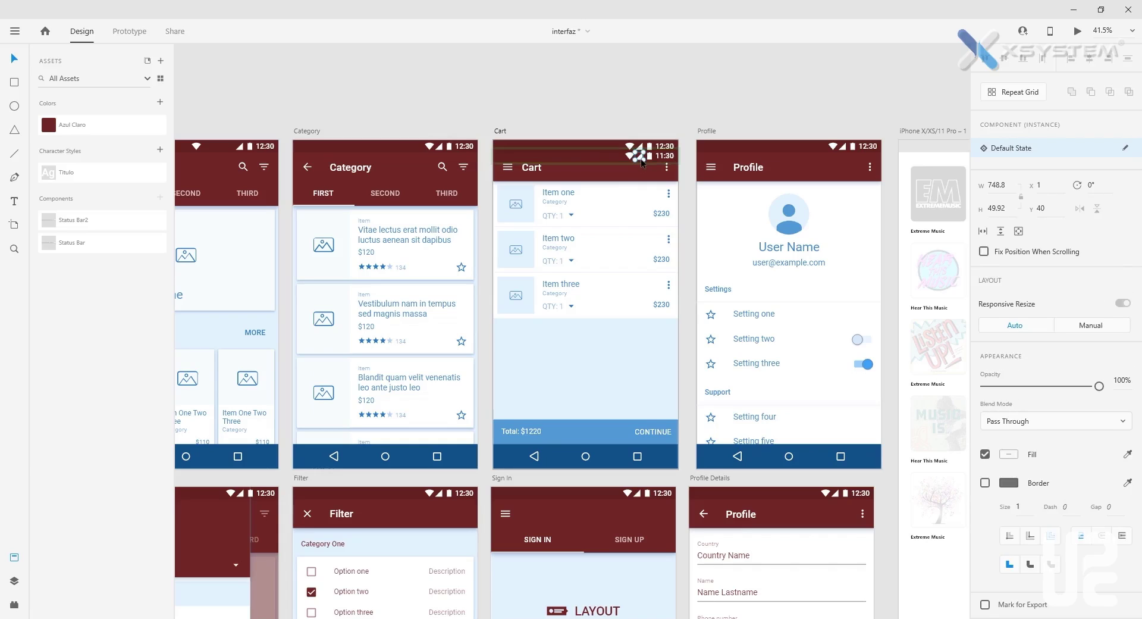
click(684, 164)
click(670, 159)
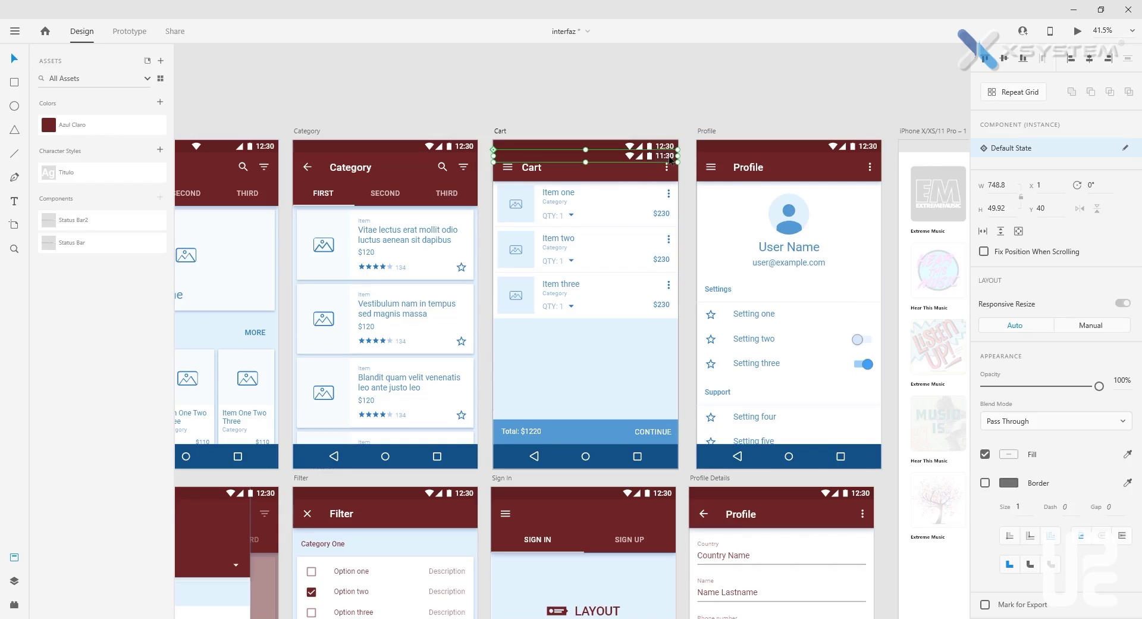
right_click(671, 159)
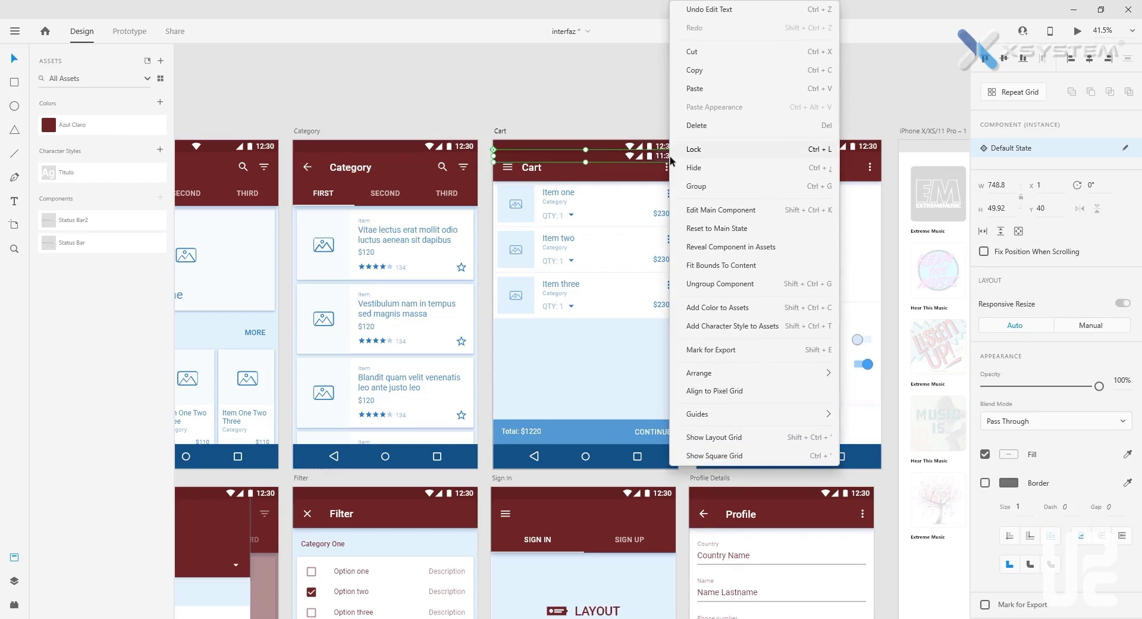
click(722, 232)
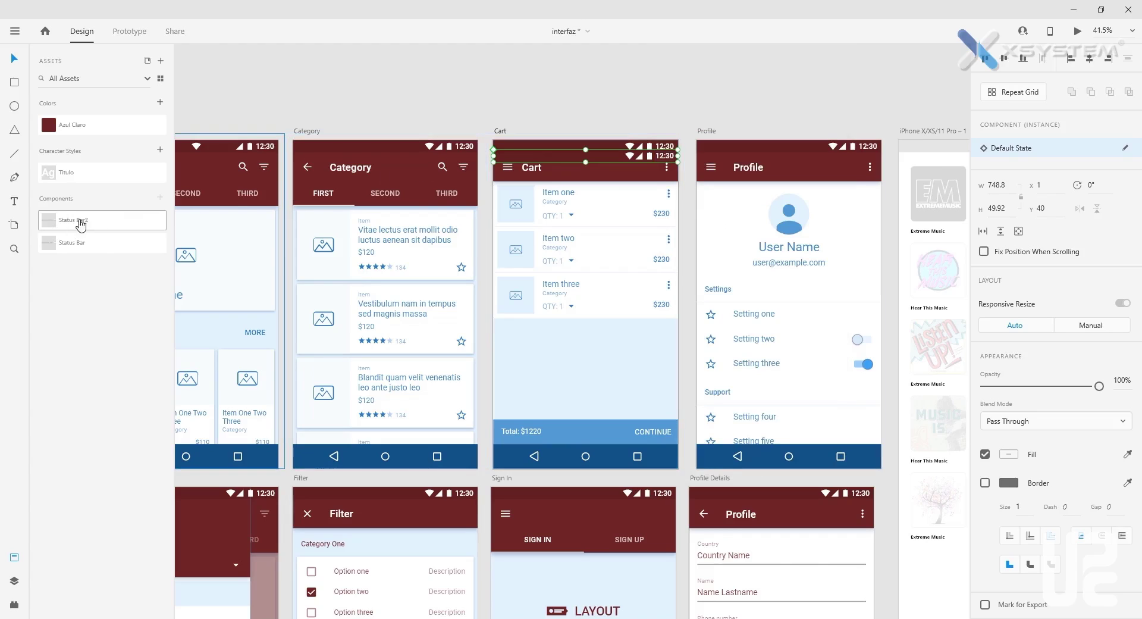
Move the Wi-Fi and signal icons of the main Status Bar2 component on the Category artboard left, spacing them apart.
double_click(109, 222)
click(93, 282)
drag(107, 222, 468, 149)
double_click(430, 147)
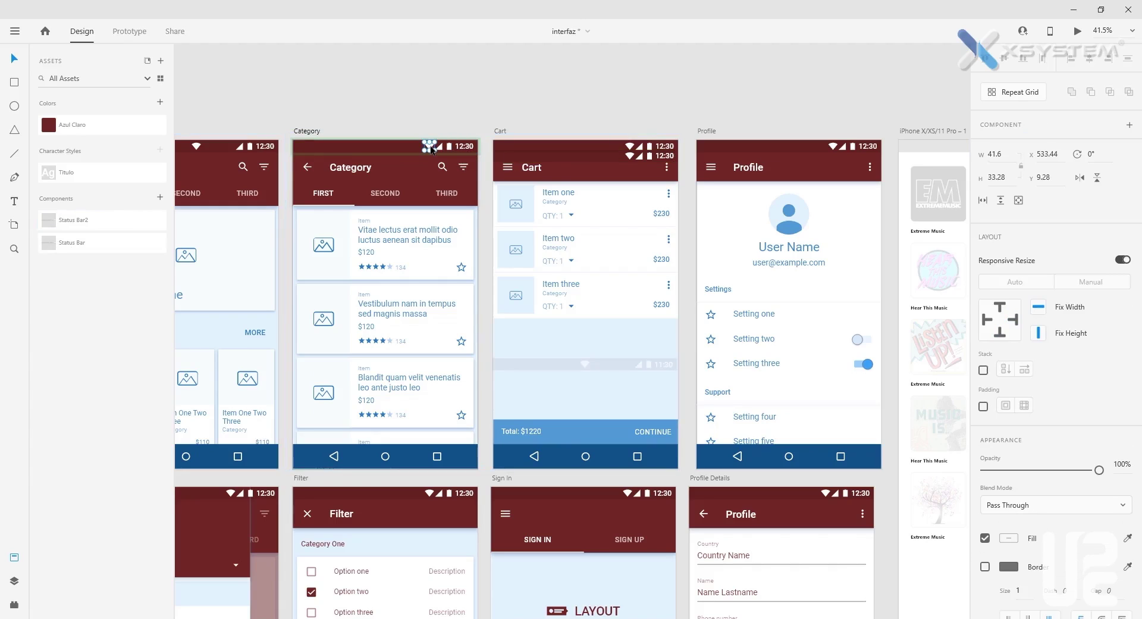
mouse_move(431, 149)
mouse_down()
mouse_move(398, 156)
mouse_move(423, 151)
mouse_up()
click(440, 148)
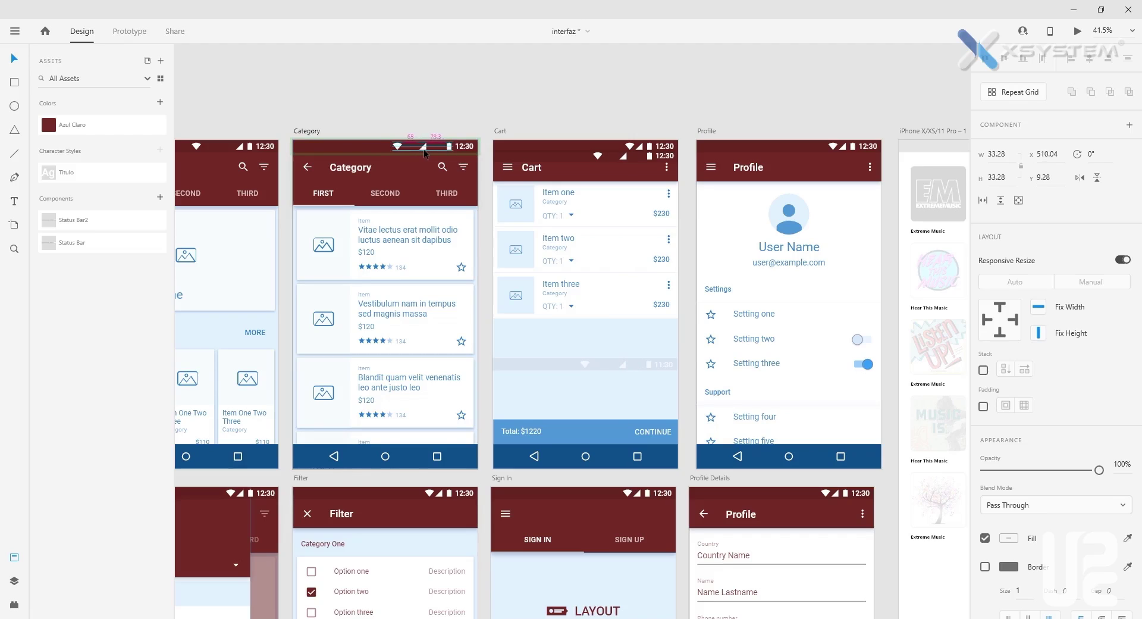
click(472, 106)
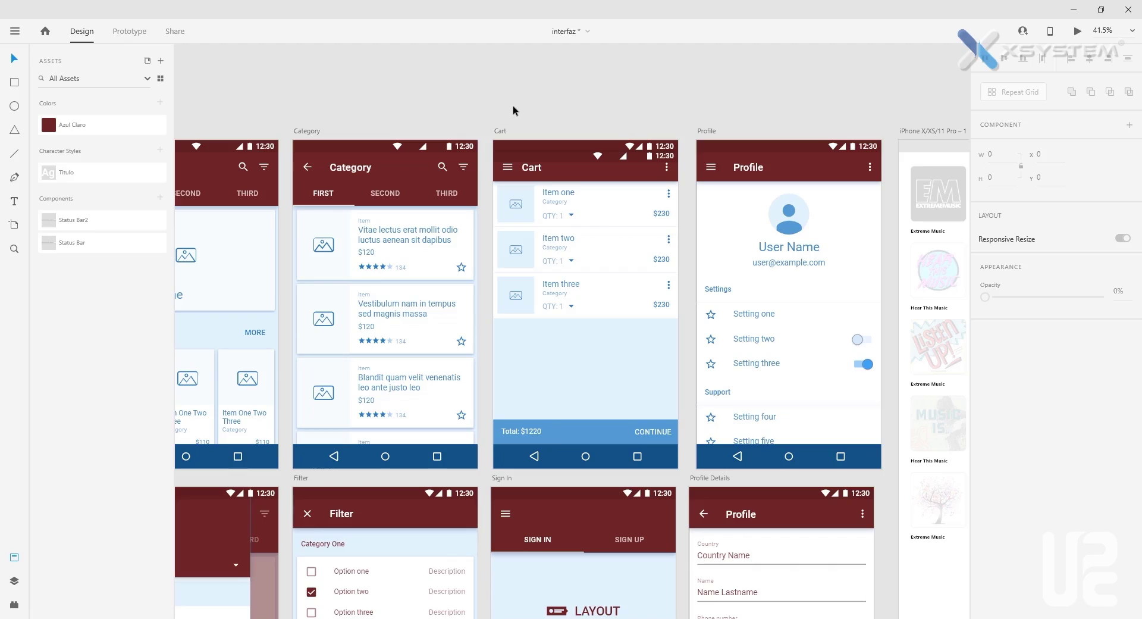
Open the recent cloud document movies_sample from the home screen.
scroll(513, 106, down, 3)
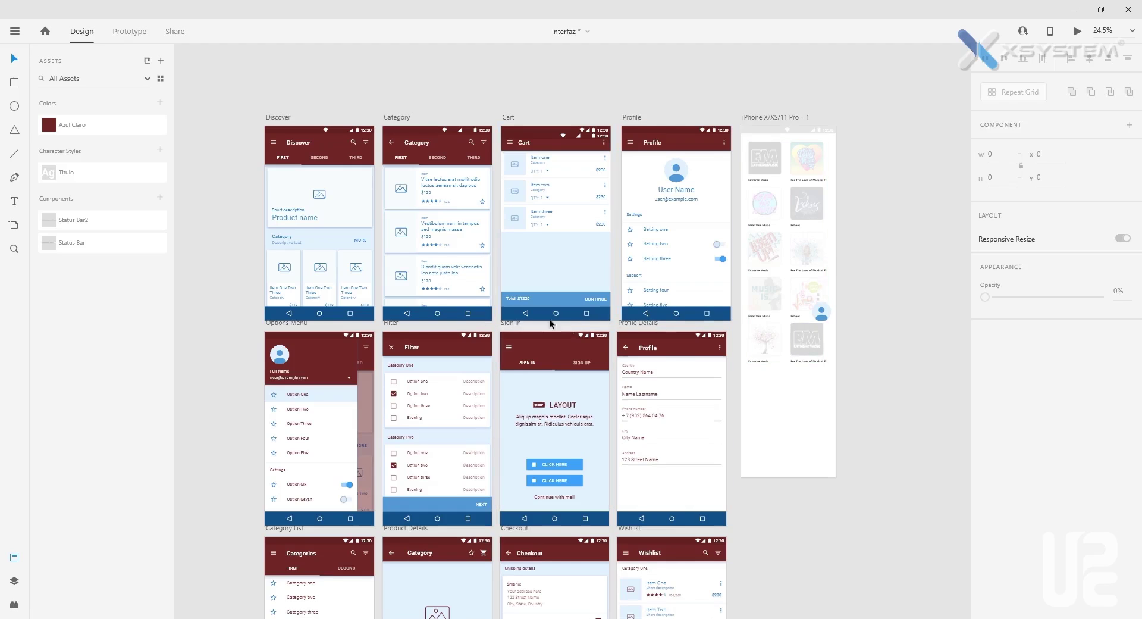
click(46, 35)
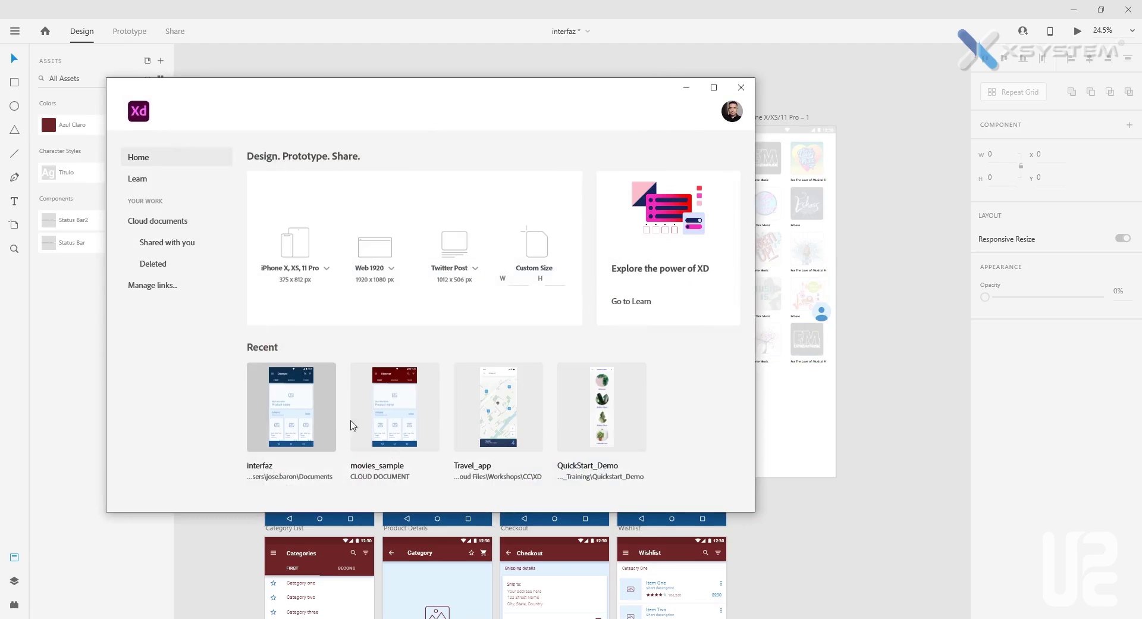
click(387, 410)
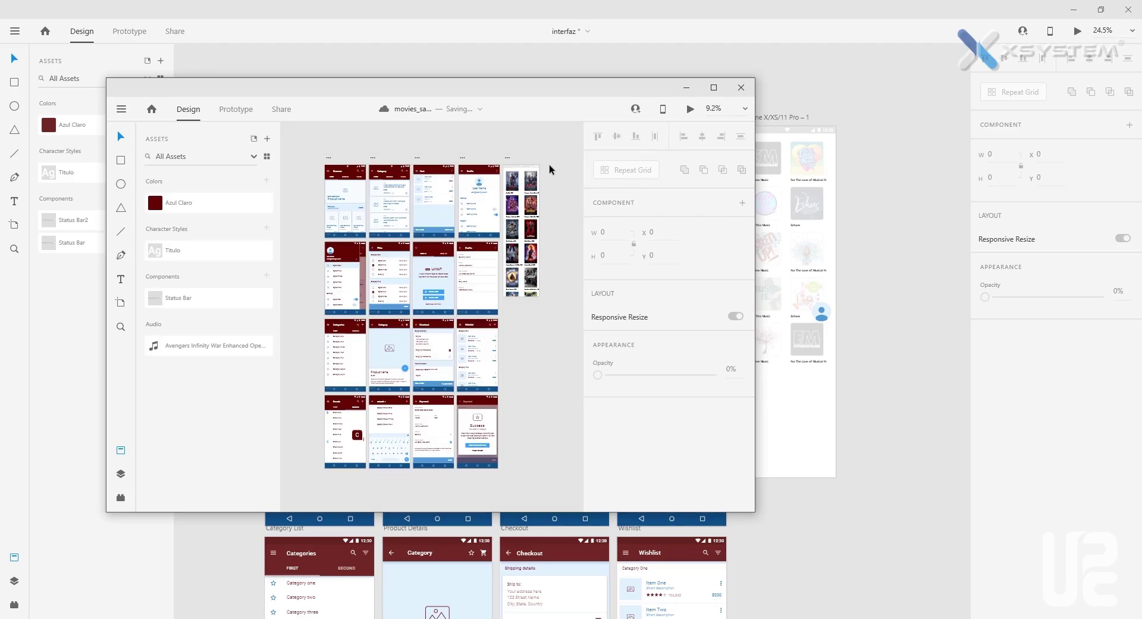
Delete the movie poster grid beside the Profile artboard together with the artboard that holds it.
drag(548, 161, 505, 317)
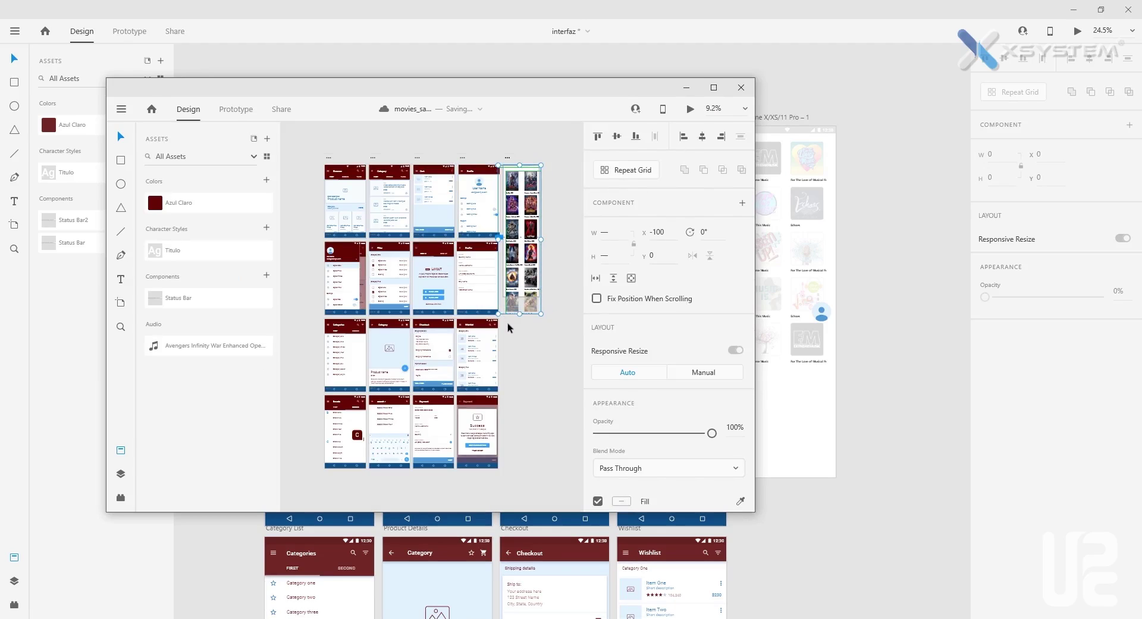
key(Delete)
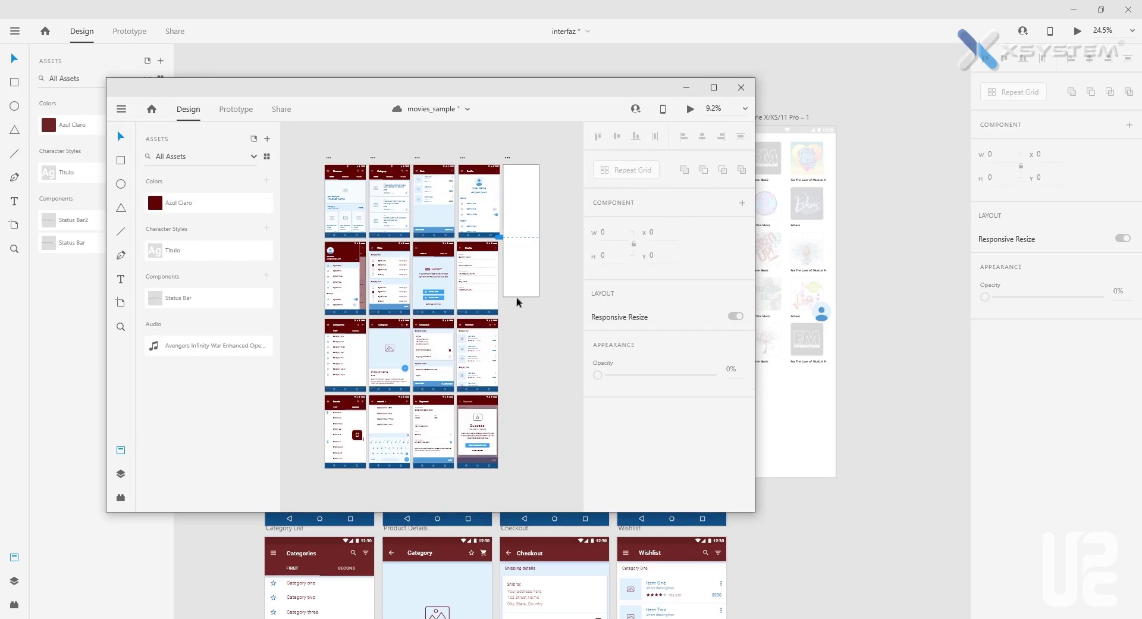
click(537, 180)
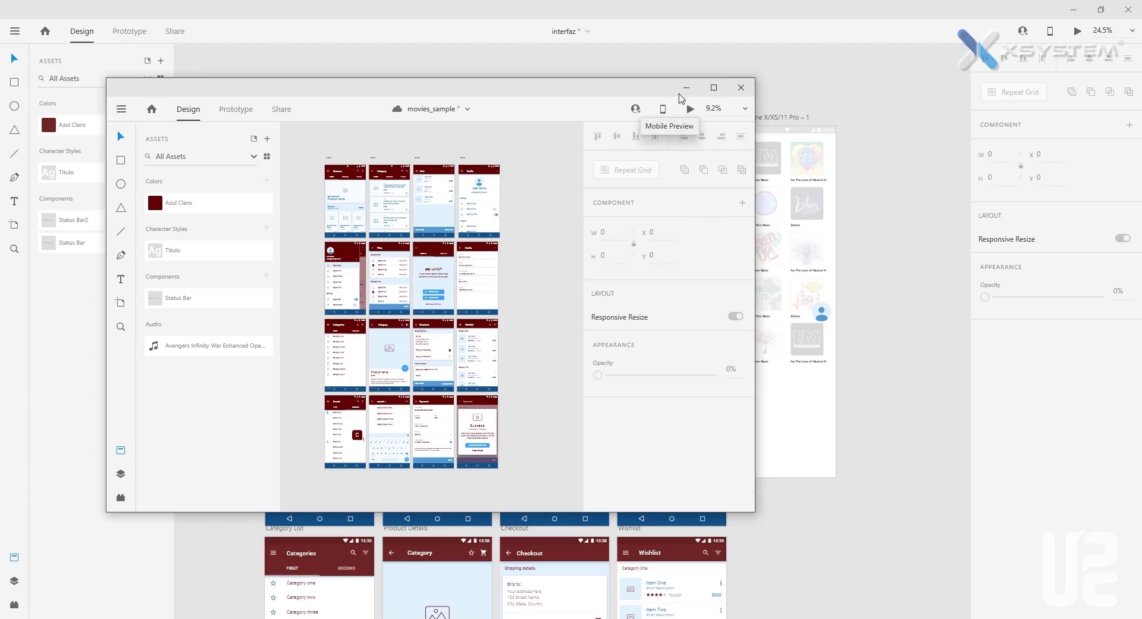
Maximize the movies_sample window and save the document.
click(714, 88)
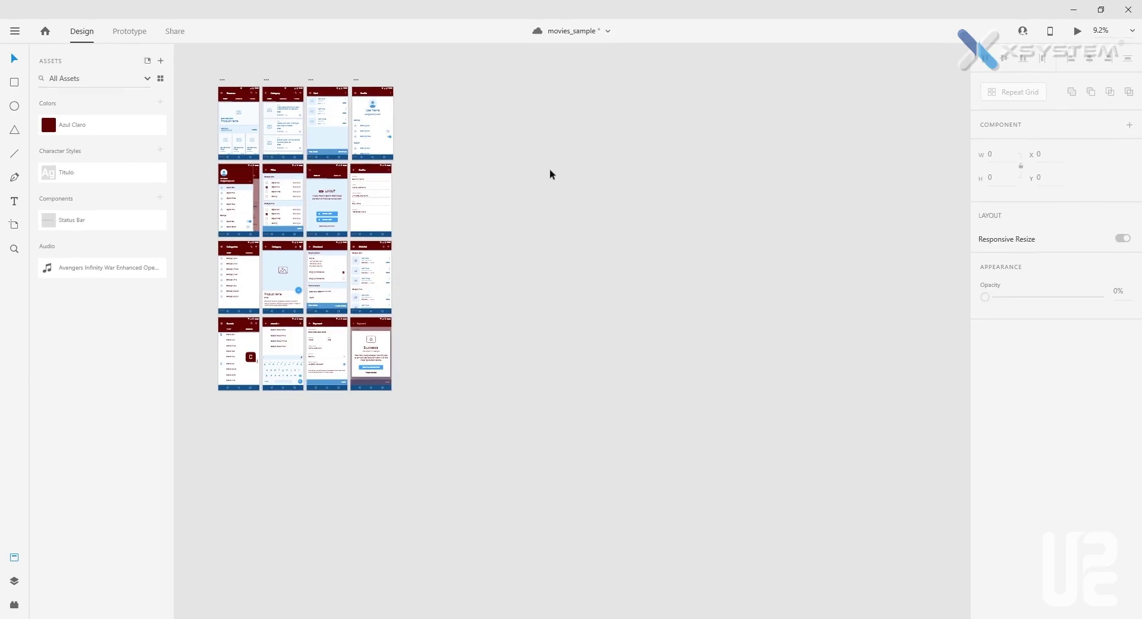
scroll(336, 95, up, 3)
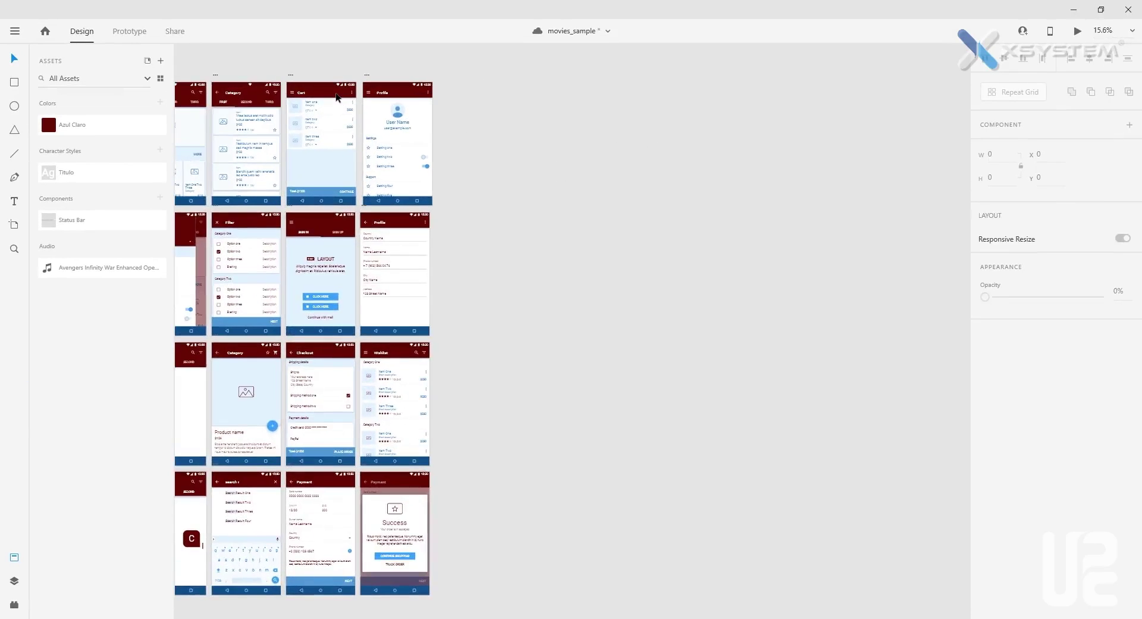
scroll(336, 96, up, 3)
drag(627, 146, 562, 143)
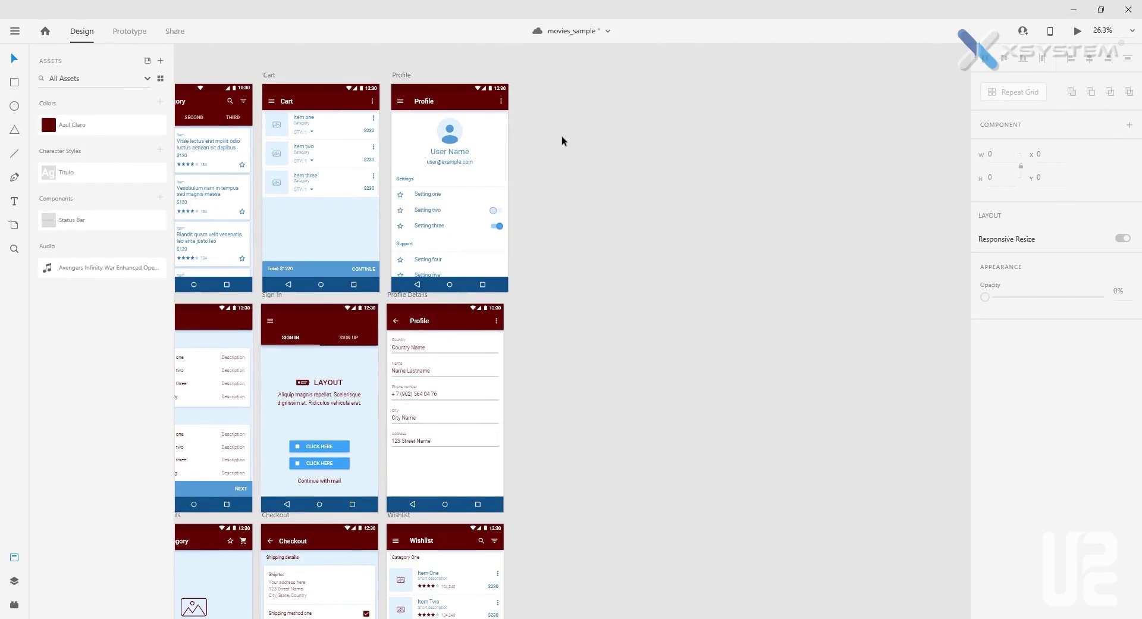
key(ctrl+s)
Add a blank iPhone X, XS, 11 Pro artboard of 375 x 812 beside the Profile artboard.
click(14, 231)
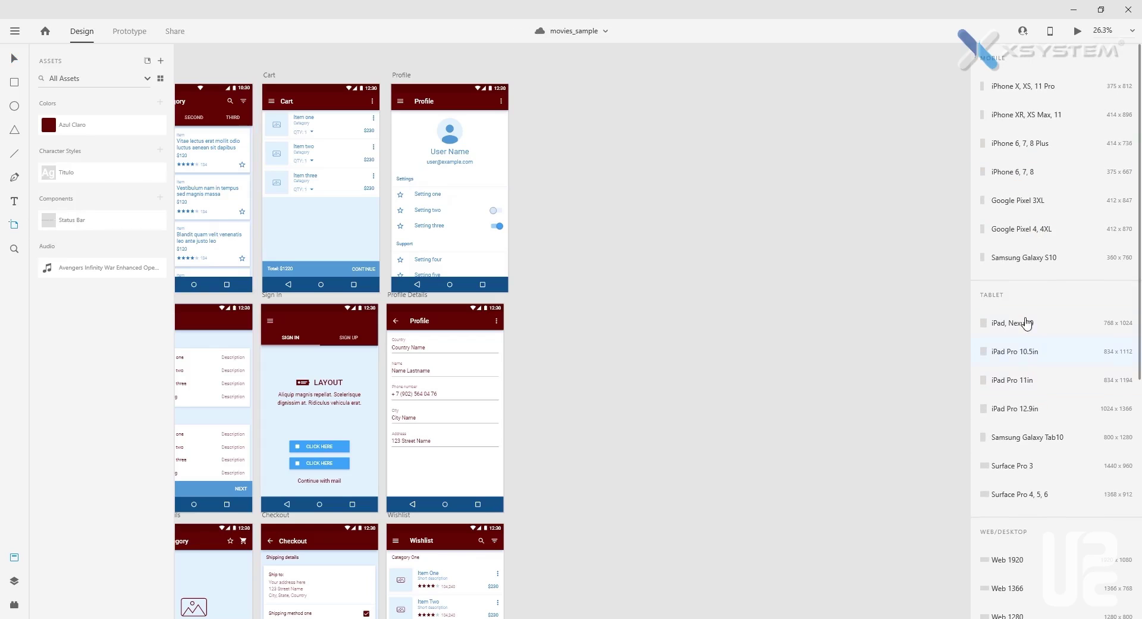
scroll(1016, 536, down, 8)
scroll(1018, 517, up, 8)
scroll(1047, 392, down, 6)
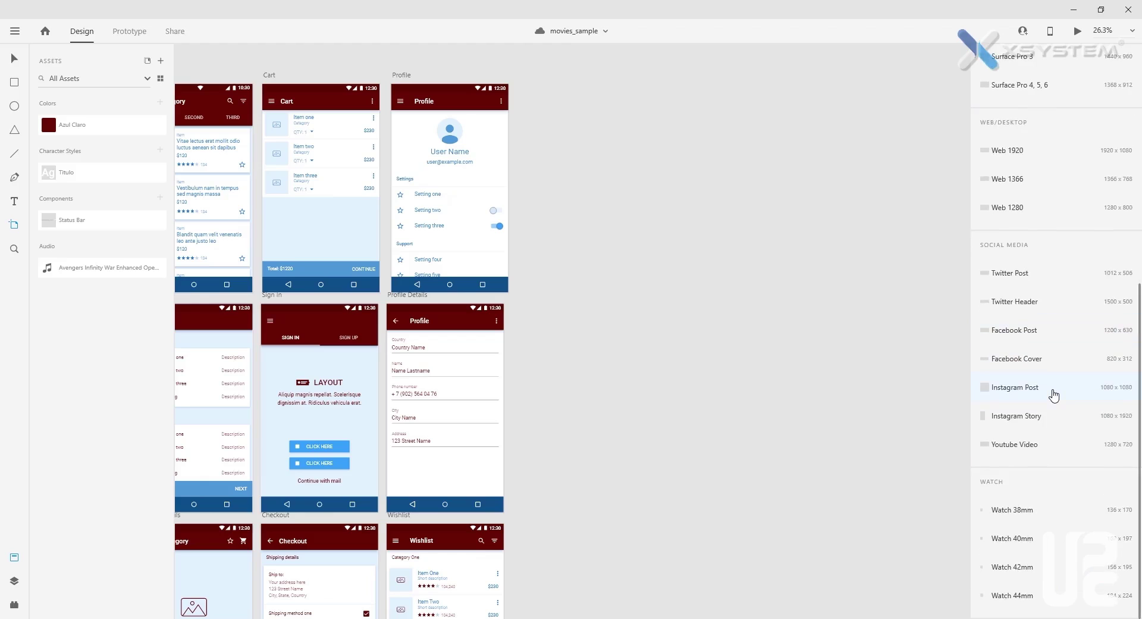
scroll(1054, 395, up, 6)
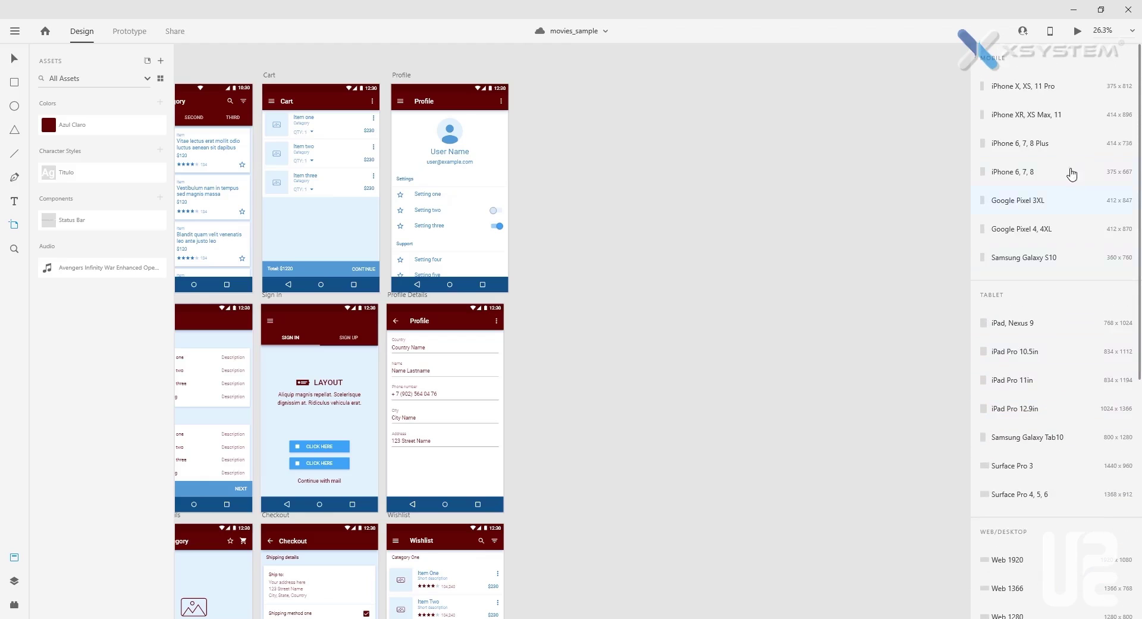
click(1044, 89)
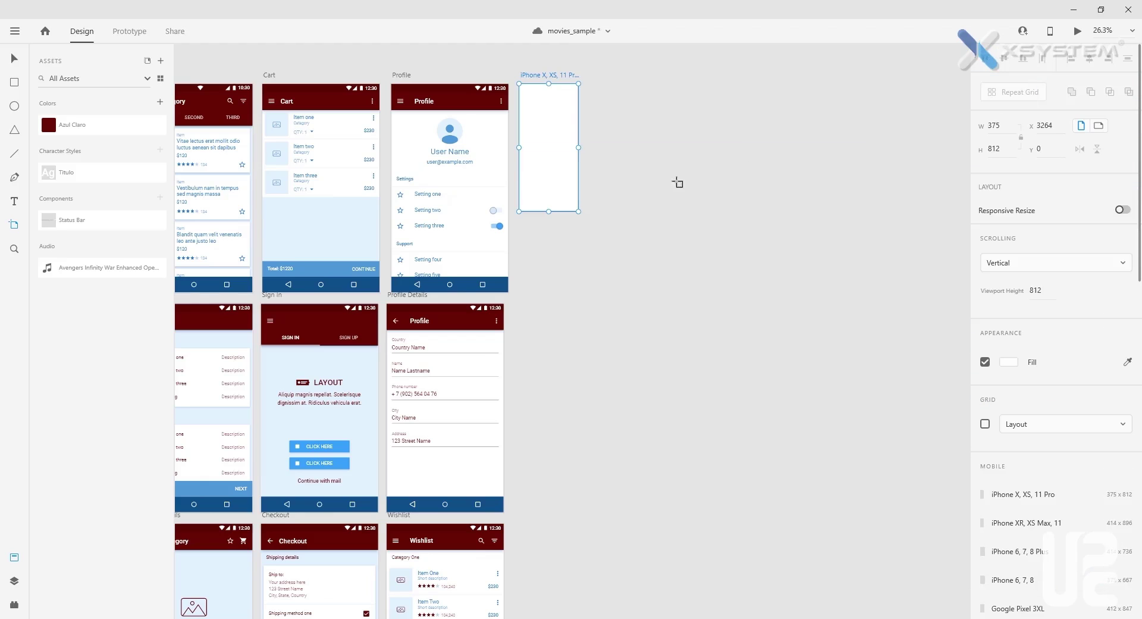
Resize the new blank artboard to about 601 x 1312 and extend its viewport height to about 919.
drag(577, 212, 622, 290)
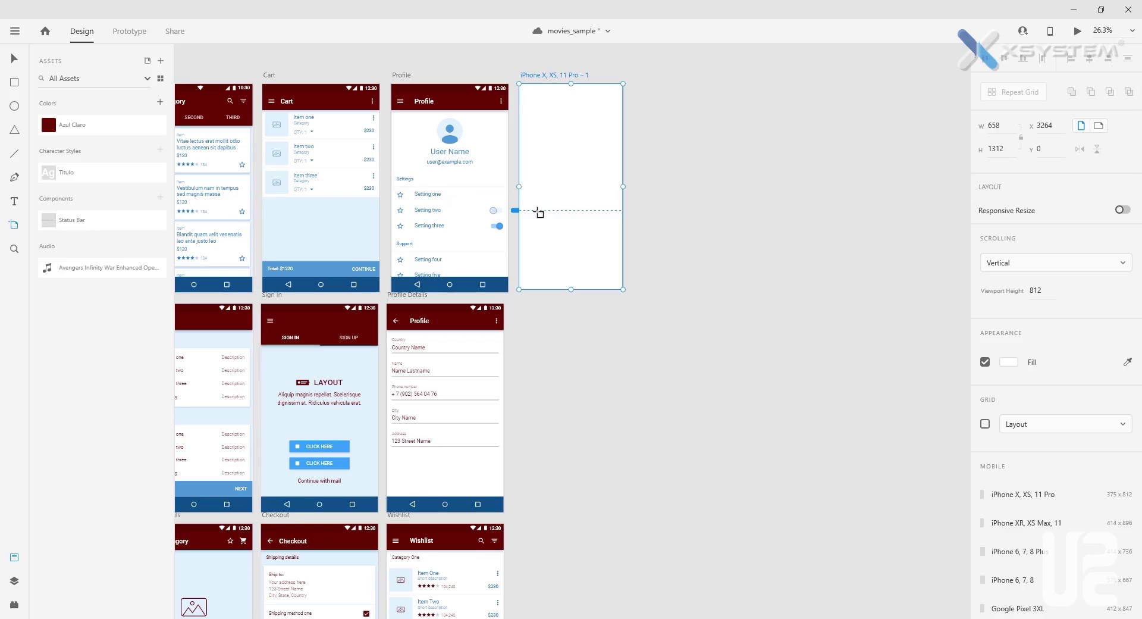
drag(517, 210, 517, 227)
drag(622, 186, 614, 186)
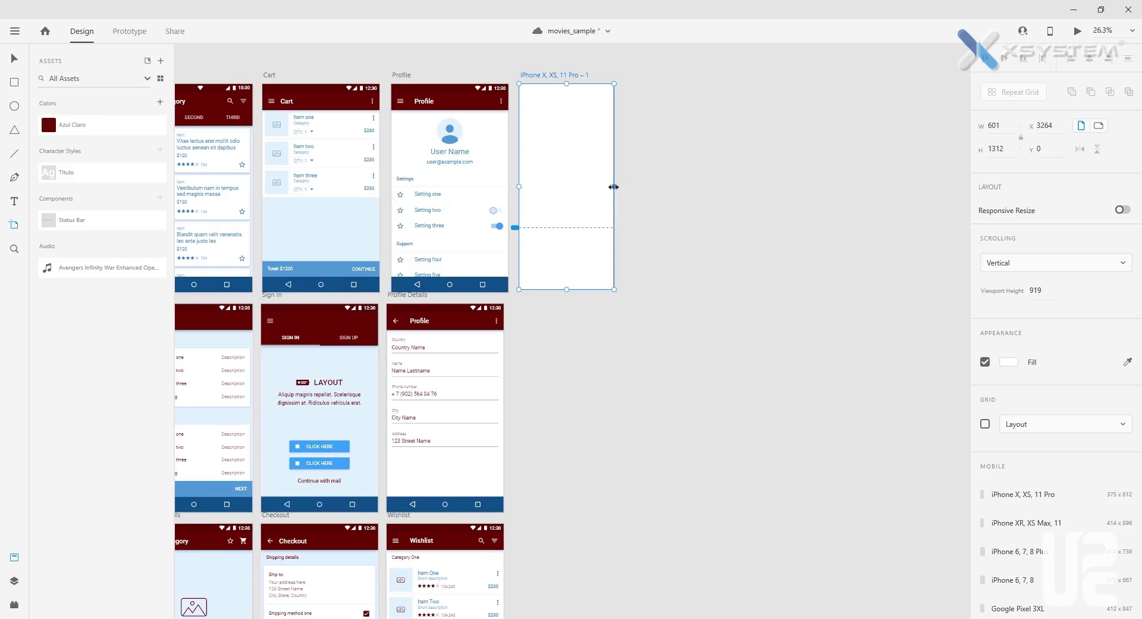
click(14, 58)
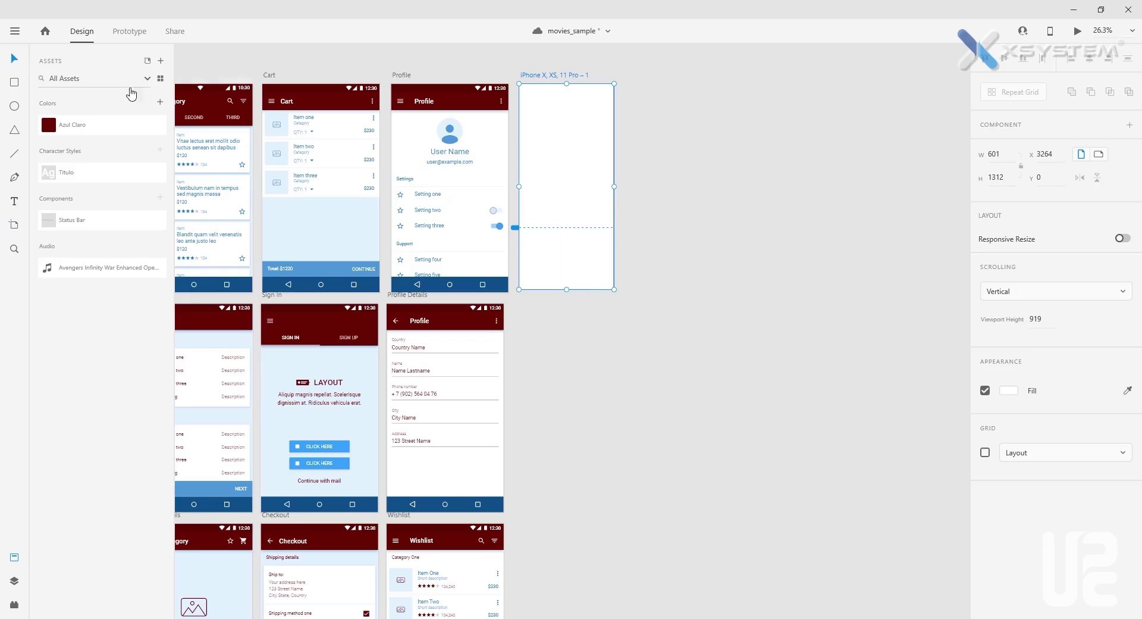
click(649, 131)
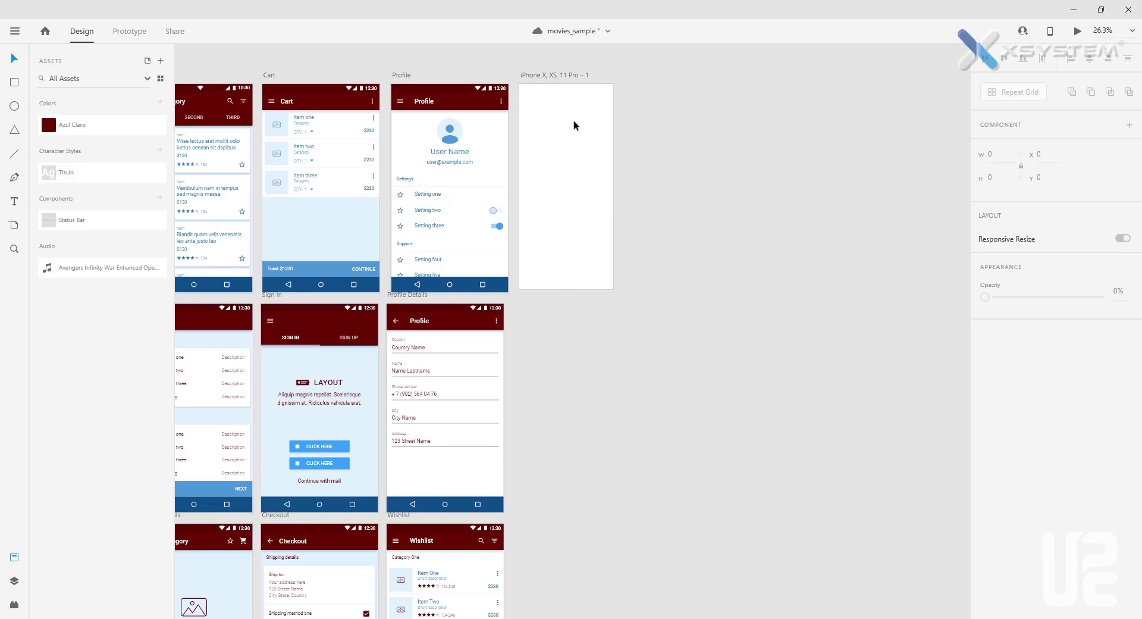
Switch to File Explorer's movies folder and examine the poster images and the contents of titles.txt.
scroll(574, 125, up, 5)
drag(571, 119, 595, 158)
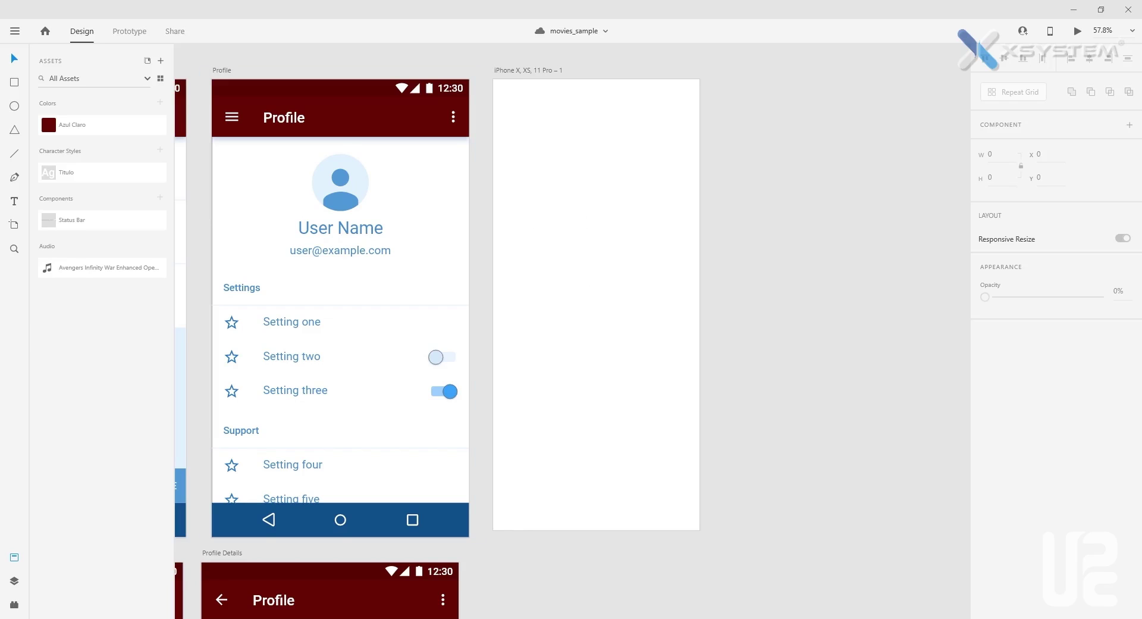
drag(0, 113, 652, 89)
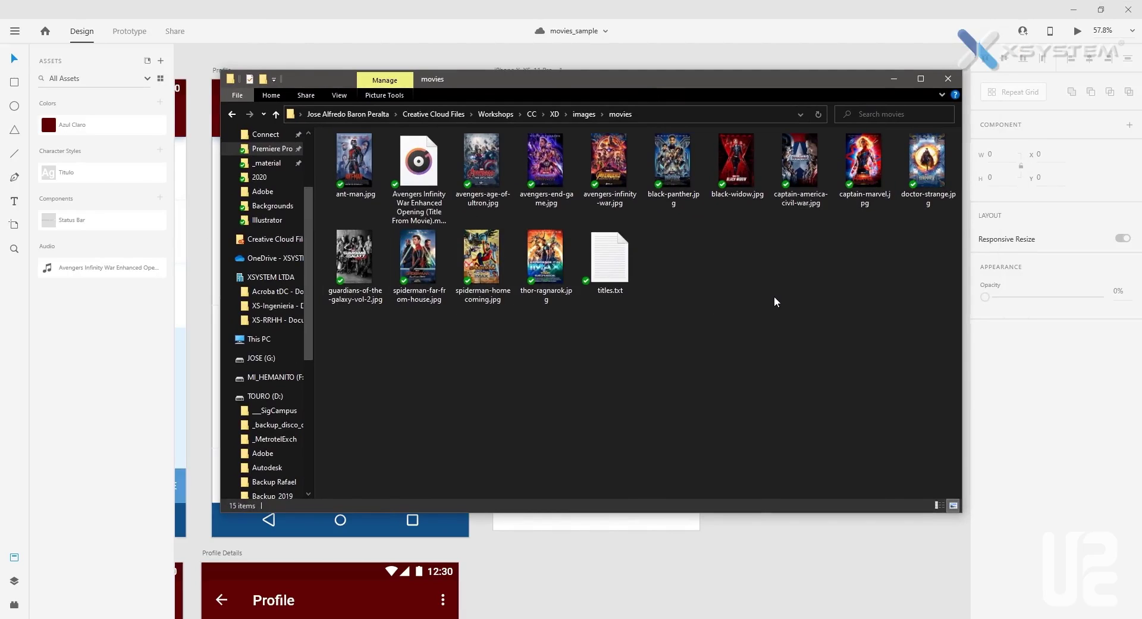
double_click(610, 261)
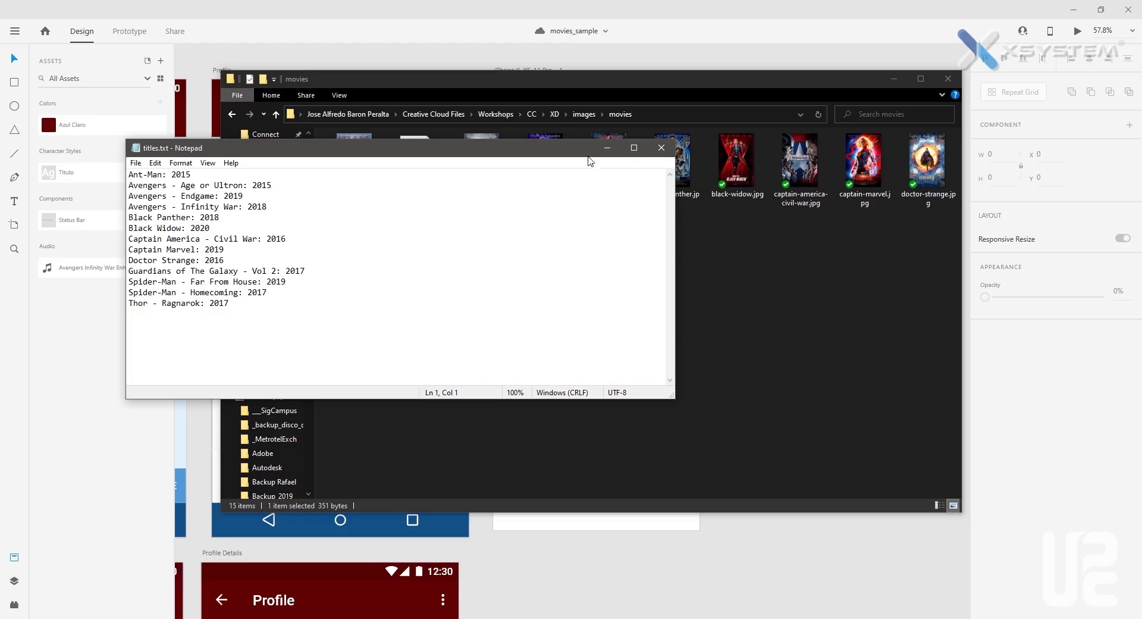
click(661, 147)
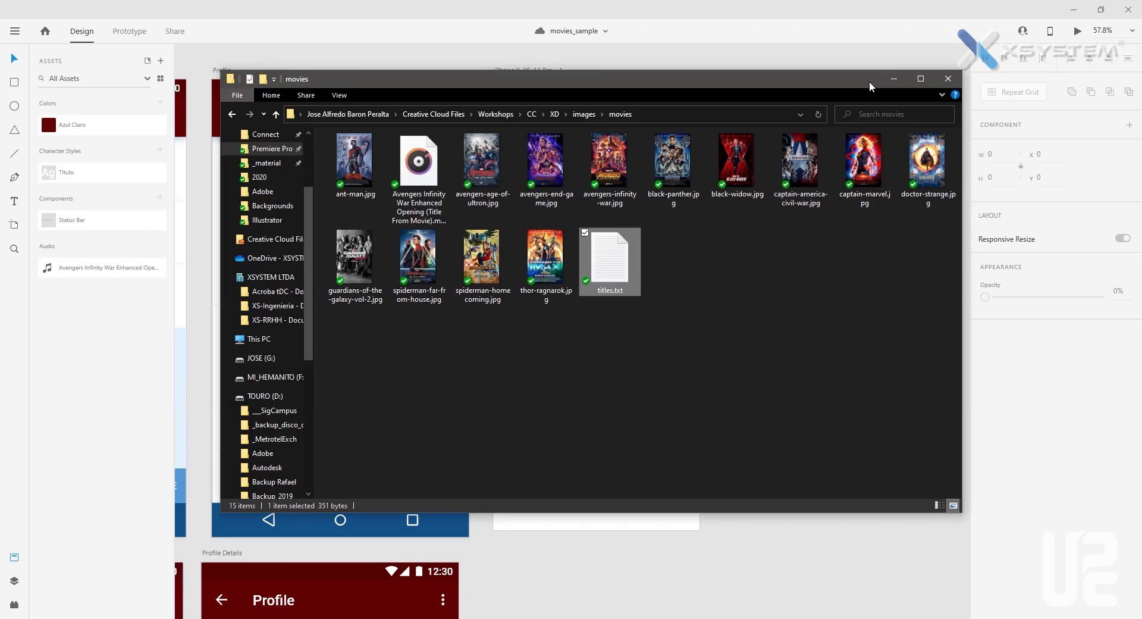
click(893, 78)
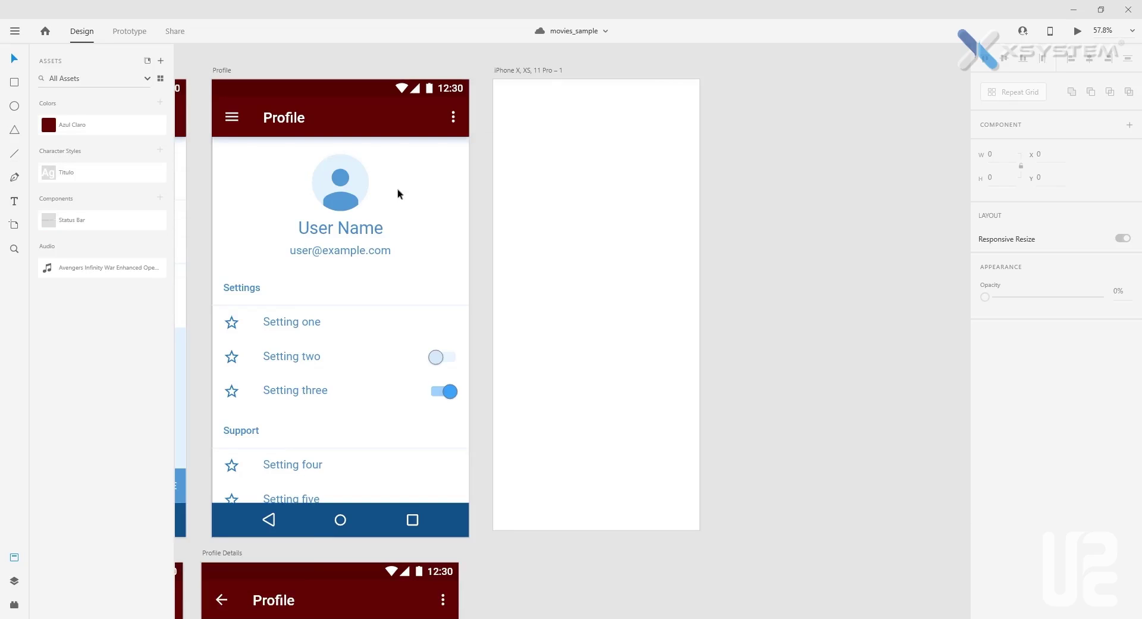
Draw a rectangle about 216 x 286 near the upper-left corner of the new artboard.
click(15, 86)
mouse_move(514, 109)
mouse_down()
mouse_move(556, 187)
mouse_move(599, 205)
mouse_move(587, 207)
mouse_up()
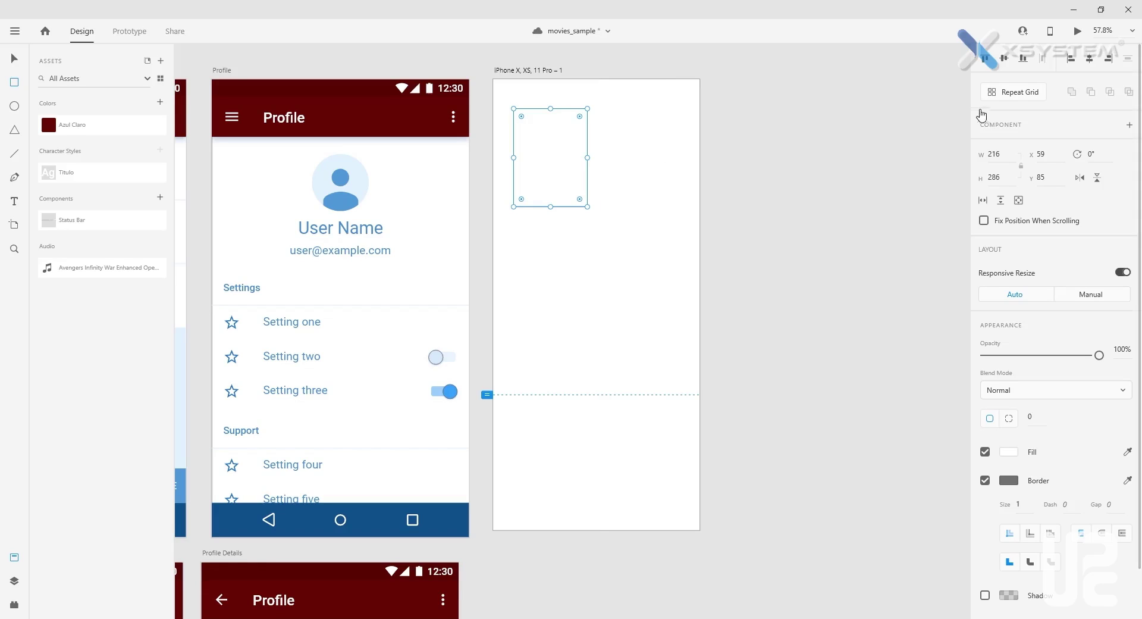
Try a Repeat Grid of the rectangle with two columns and four rows, widening the gaps between columns and rows.
click(1008, 94)
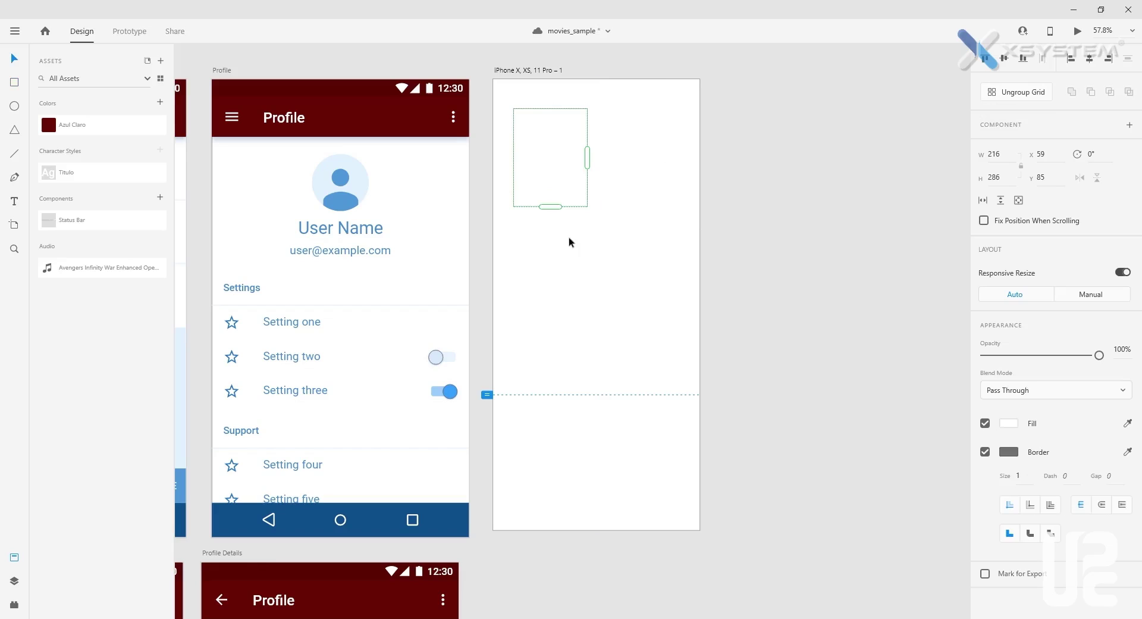
drag(551, 206, 545, 534)
drag(590, 322, 688, 320)
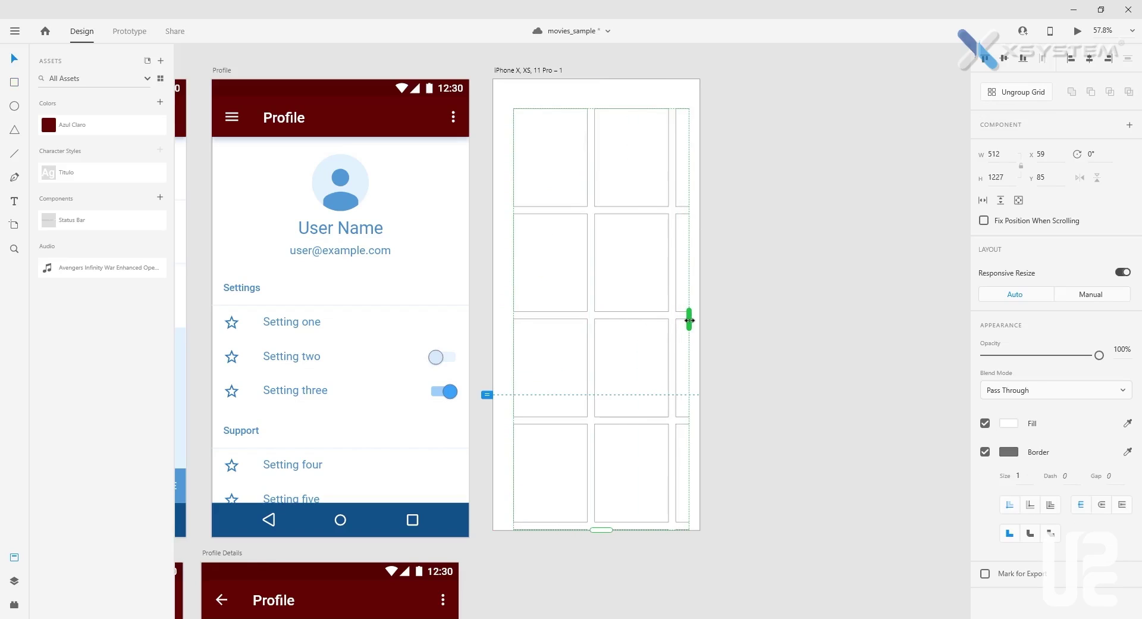
drag(591, 184, 602, 185)
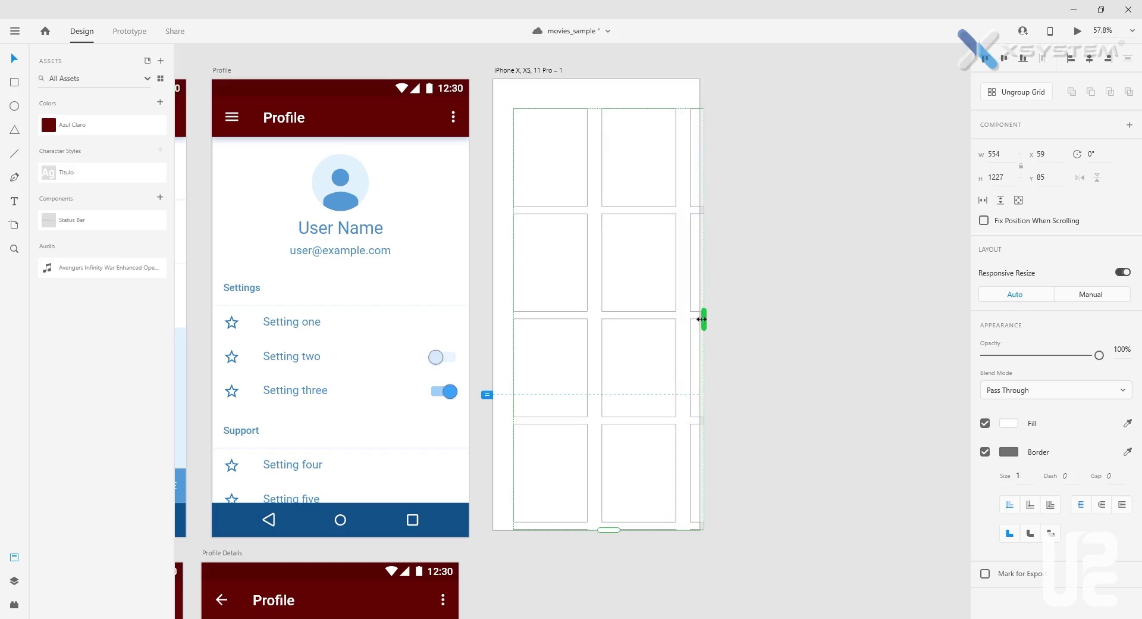
drag(700, 320, 683, 319)
drag(601, 185, 605, 183)
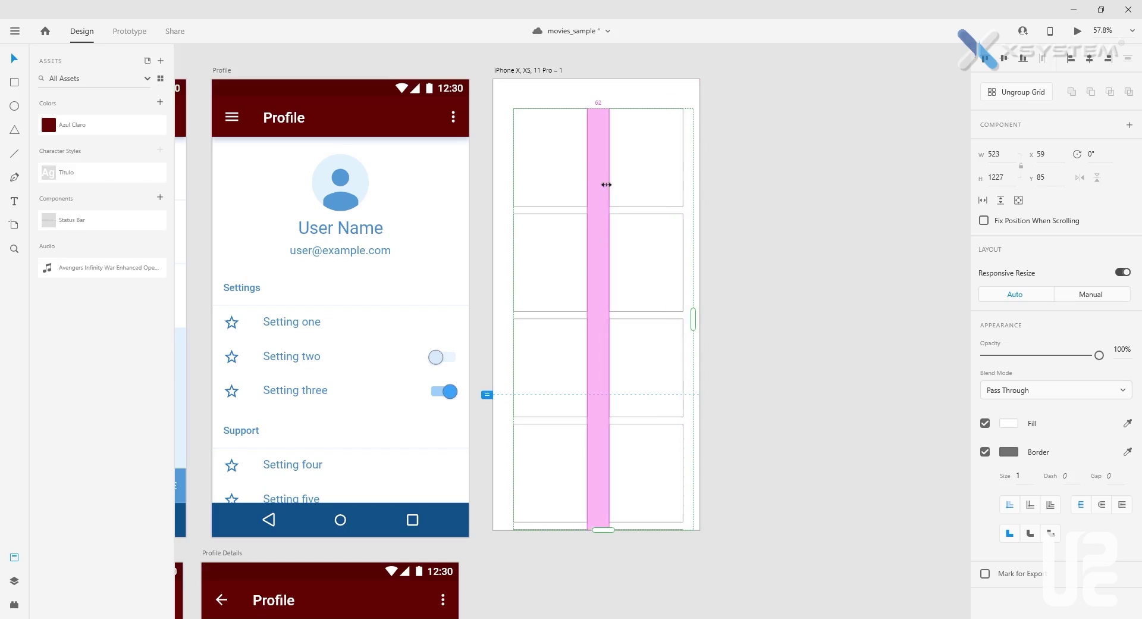
drag(568, 215, 565, 231)
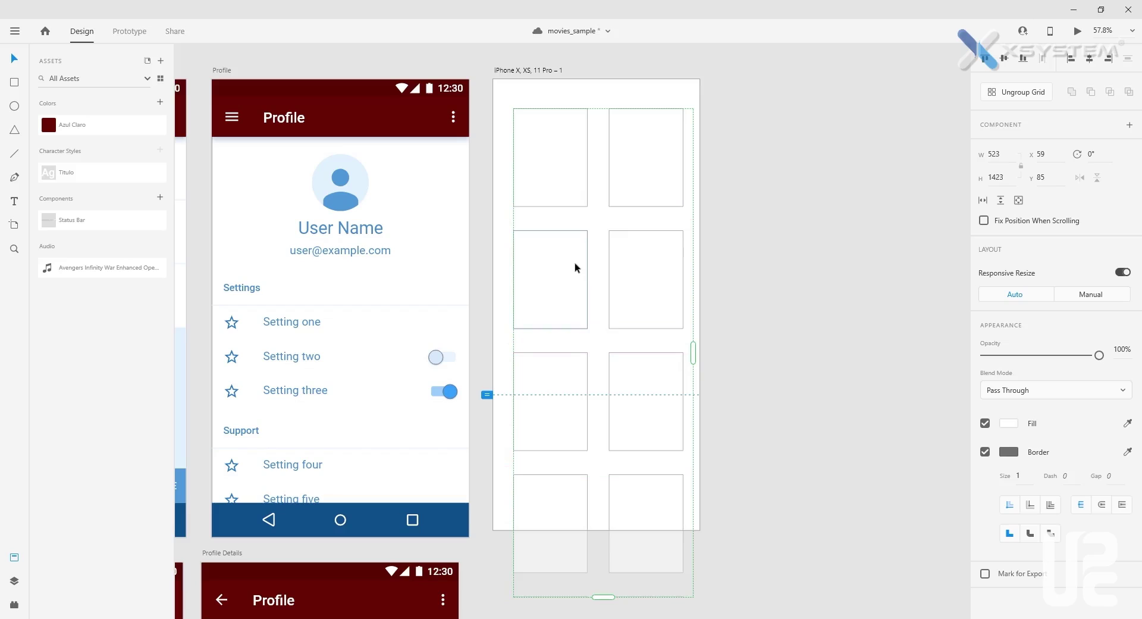
Undo the gap changes, the grid extension and the Repeat Grid on the rectangle.
key(ctrl+z)
key(ctrl+z)
key(ctrl+z)
key(ctrl+z)
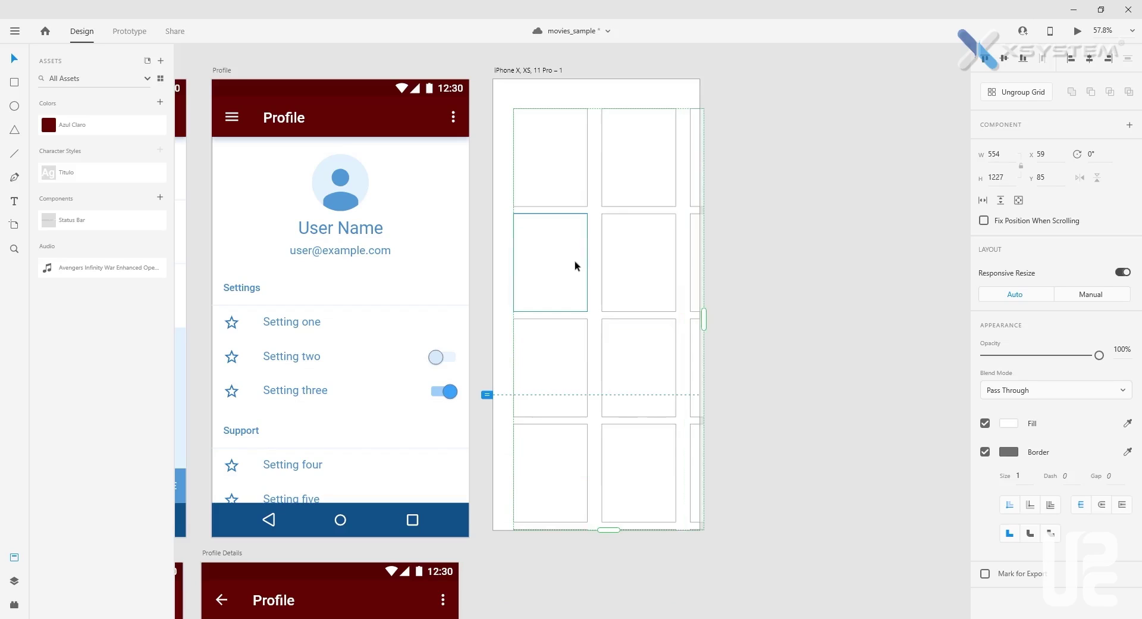
key(ctrl+z)
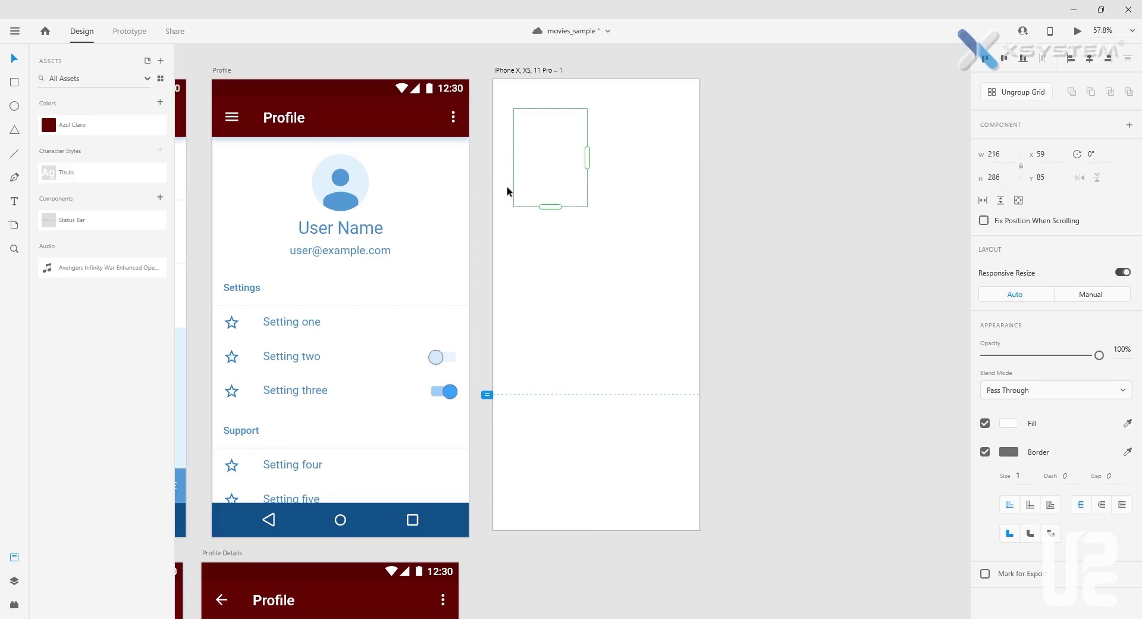
key(ctrl+z)
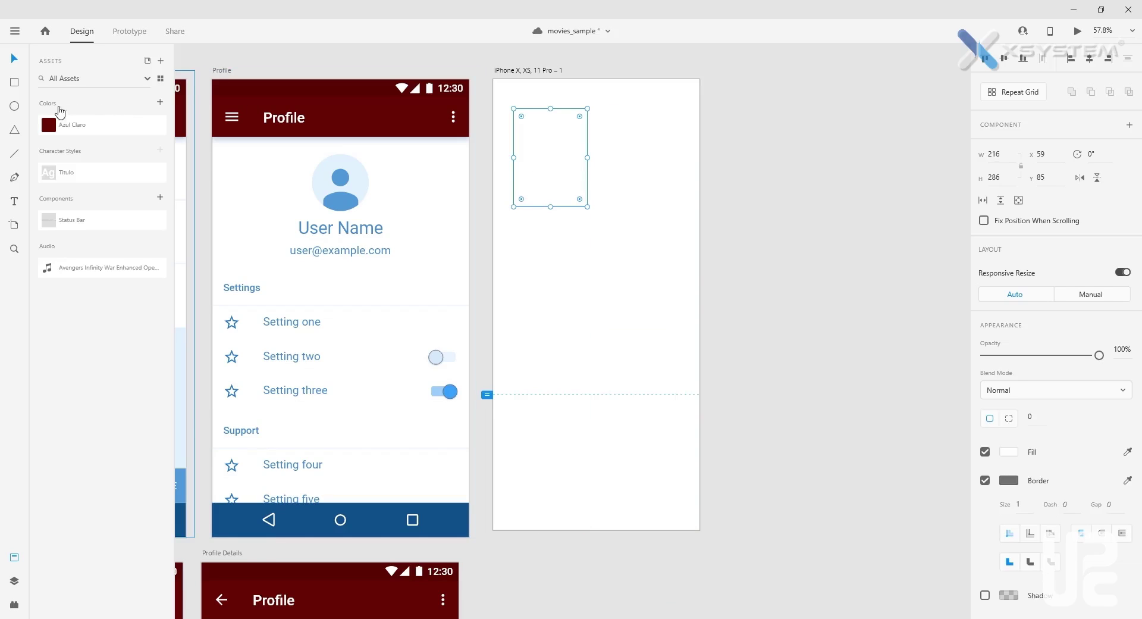
Add the text "Título" just below the rectangle.
click(15, 201)
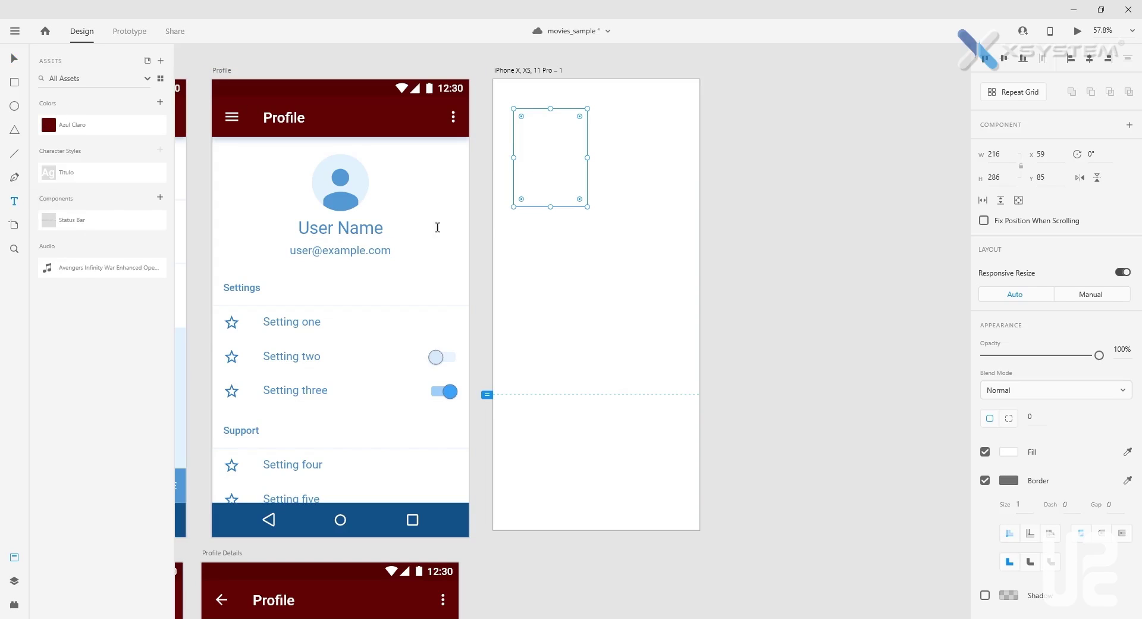
click(518, 217)
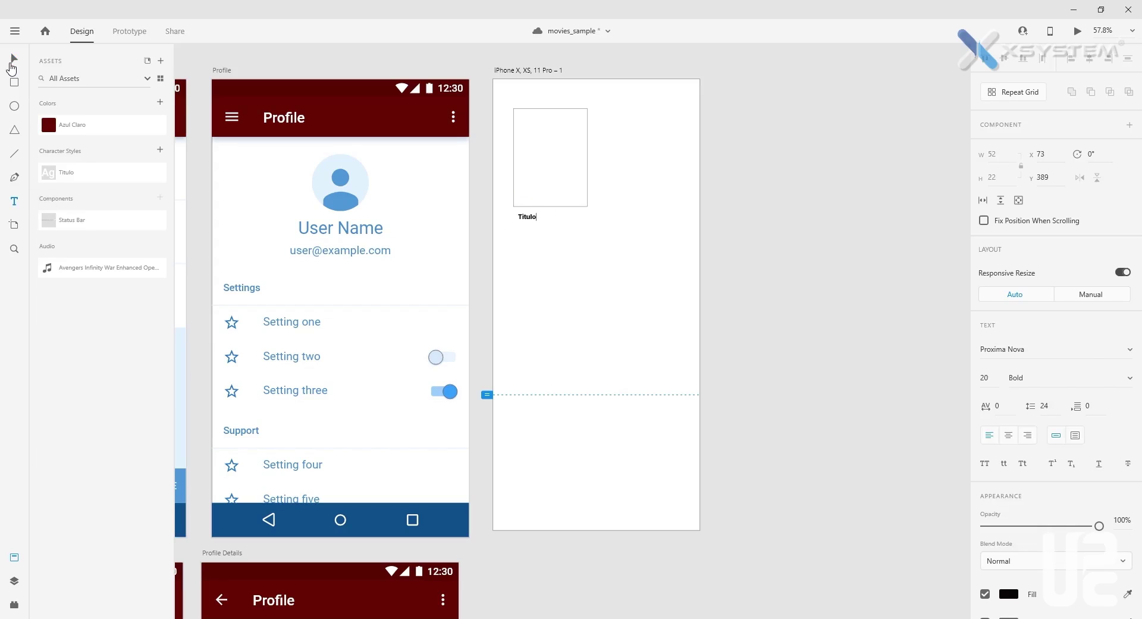
click(12, 62)
Turn the rectangle and its title into a Repeat Grid of two columns and four rows, about 524 x 1404, with a widened column gap.
drag(612, 208, 522, 240)
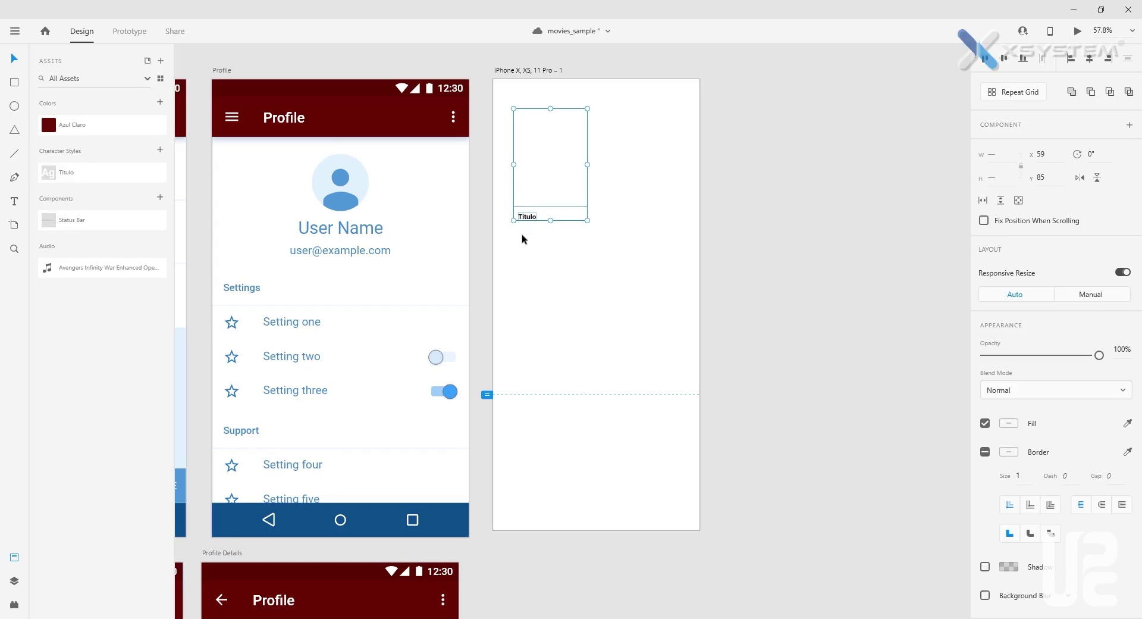
click(1004, 95)
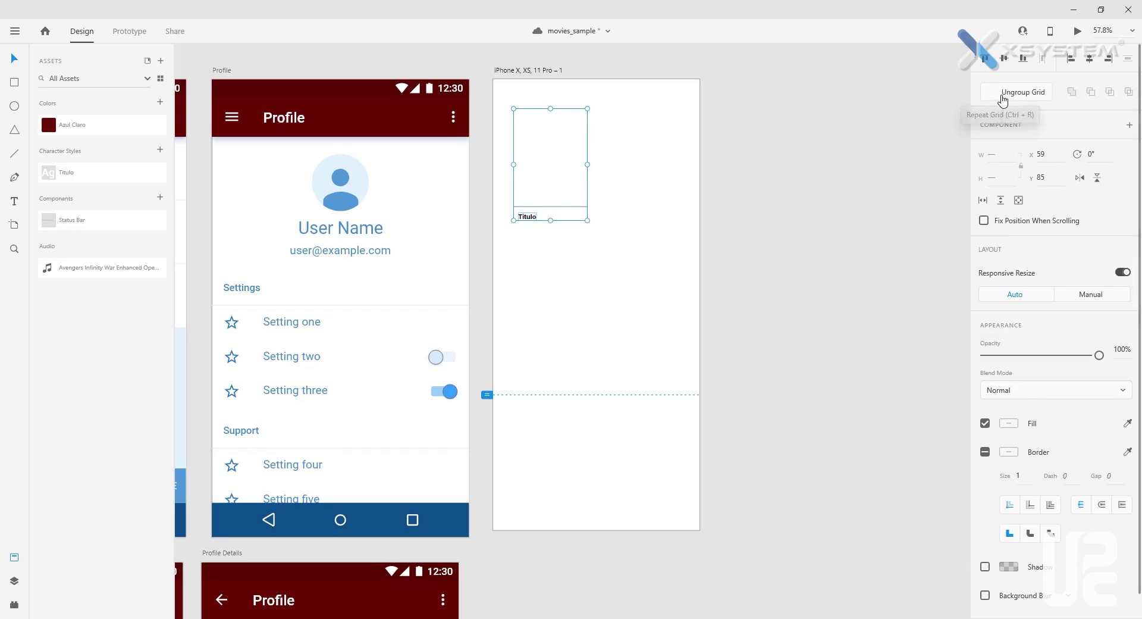
drag(590, 167, 690, 164)
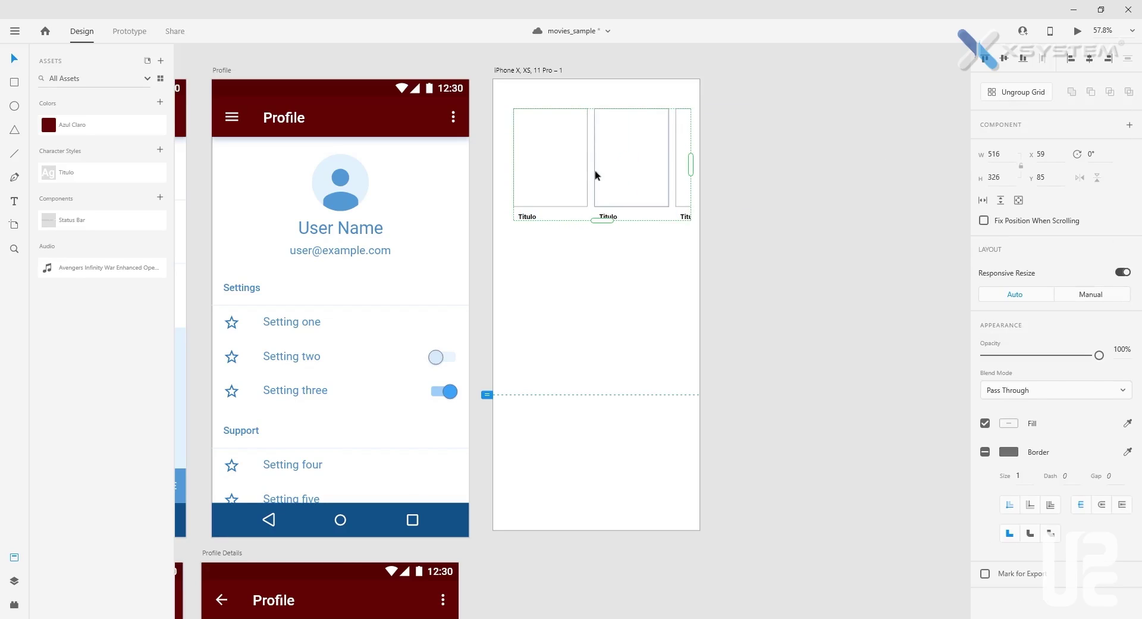
drag(591, 171, 609, 167)
drag(725, 164, 692, 166)
drag(600, 222, 601, 592)
scroll(714, 451, down, 1)
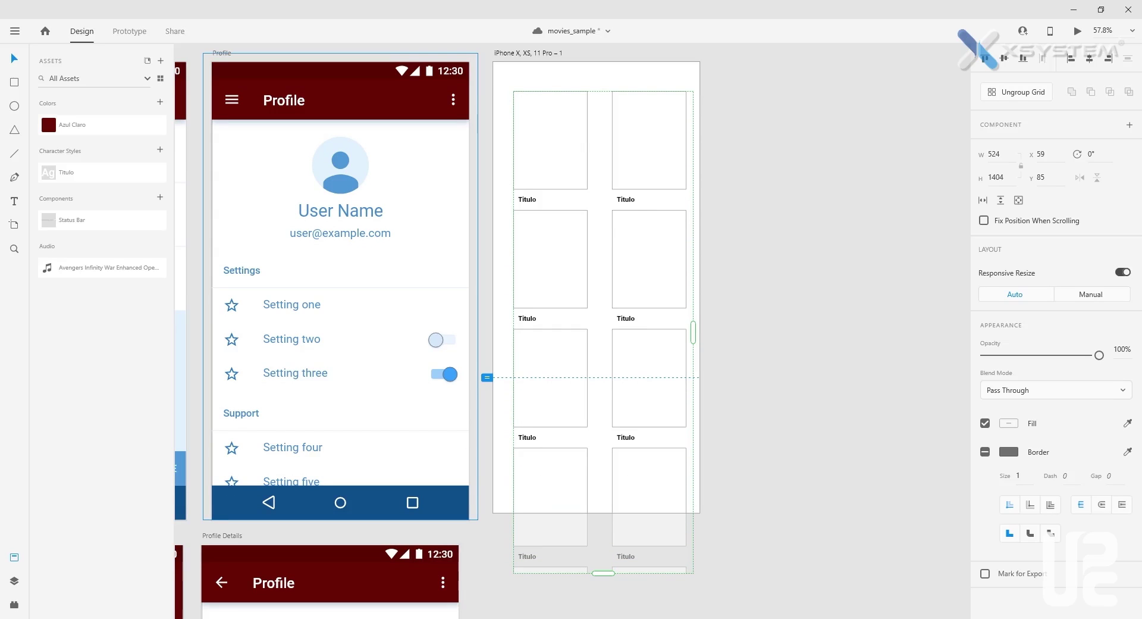
Switch to File Explorer's movies folder and select all the poster JPGs, leaving out the audio file and titles.txt.
key(alt+Tab)
drag(225, 137, 672, 122)
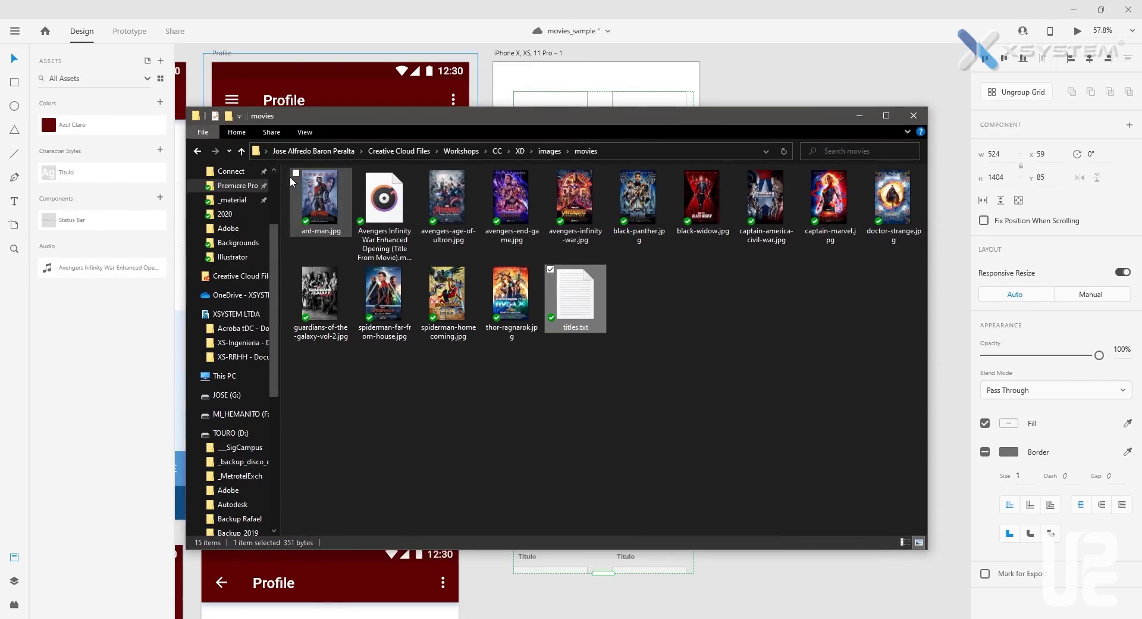
drag(285, 176, 845, 338)
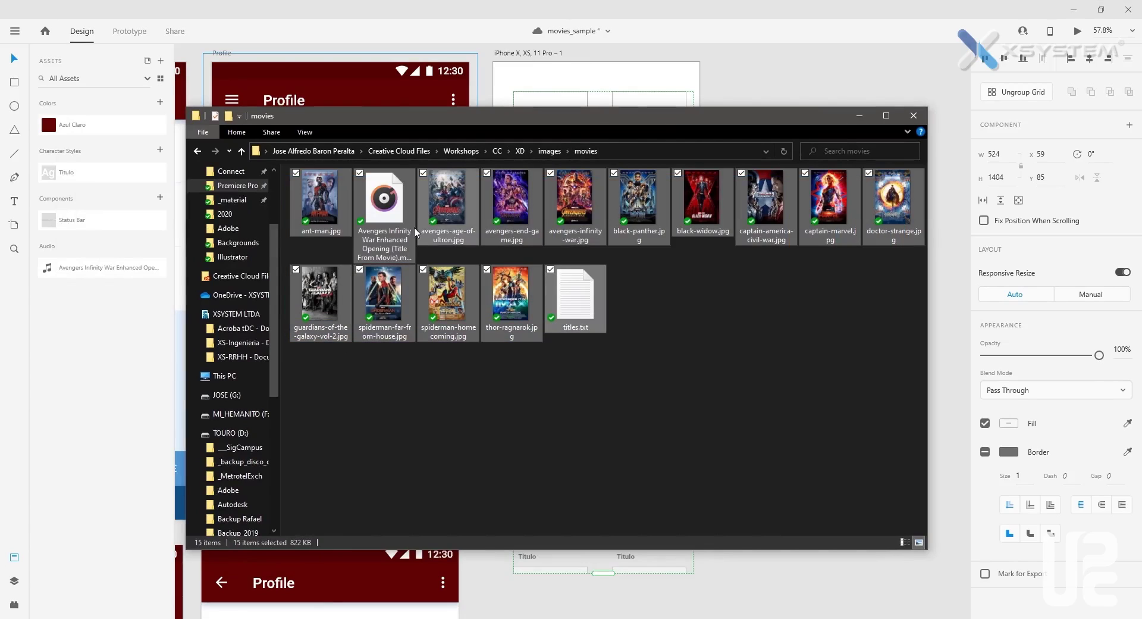
ctrl+click(572, 292)
ctrl+click(384, 209)
Place the selected poster images into the repeat grid's rectangles and return to the movies_sample document.
drag(470, 120, 923, 208)
drag(784, 281, 614, 215)
drag(559, 169, 548, 151)
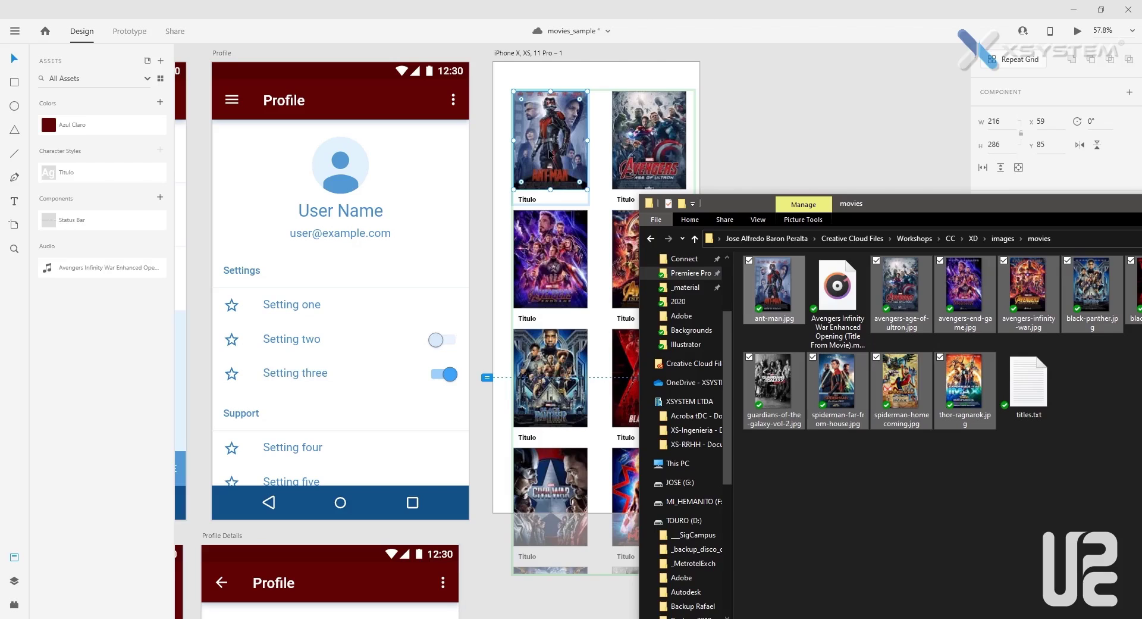
click(754, 132)
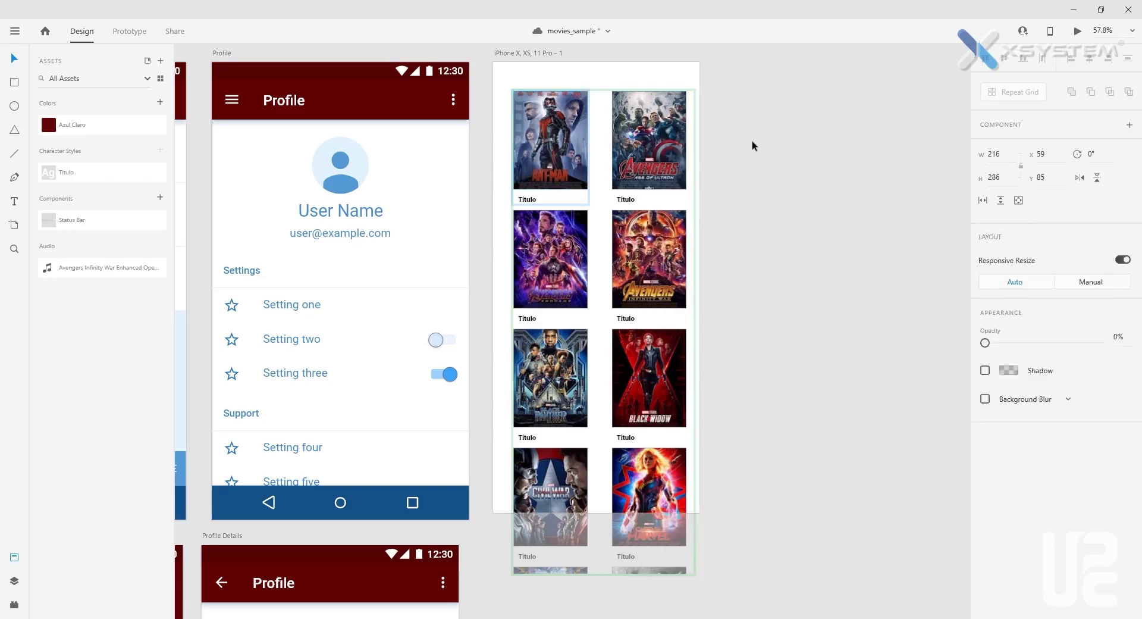
Extend the poster repeat grid downward to six rows, about 2077 tall.
scroll(650, 300, down, 3)
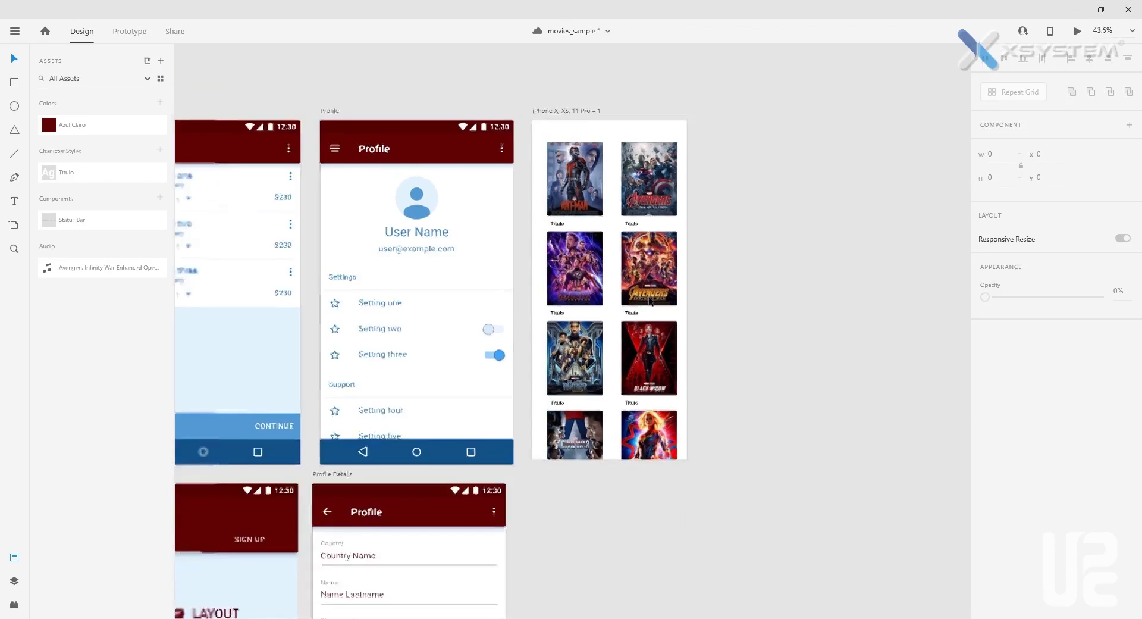
scroll(716, 316, down, 1)
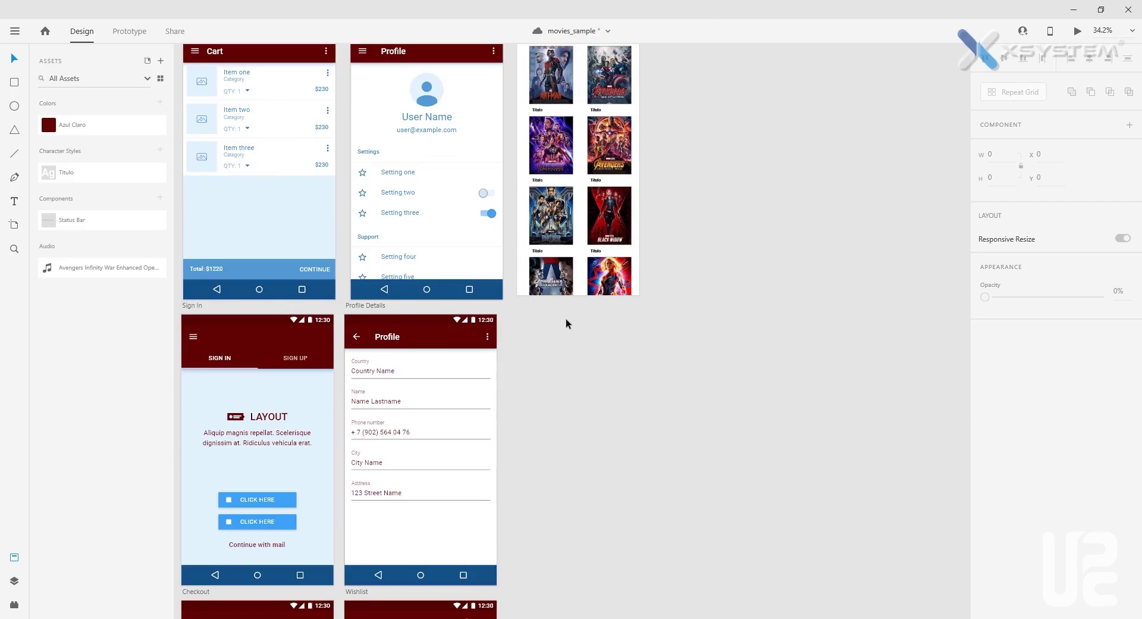
click(550, 279)
drag(582, 295, 576, 534)
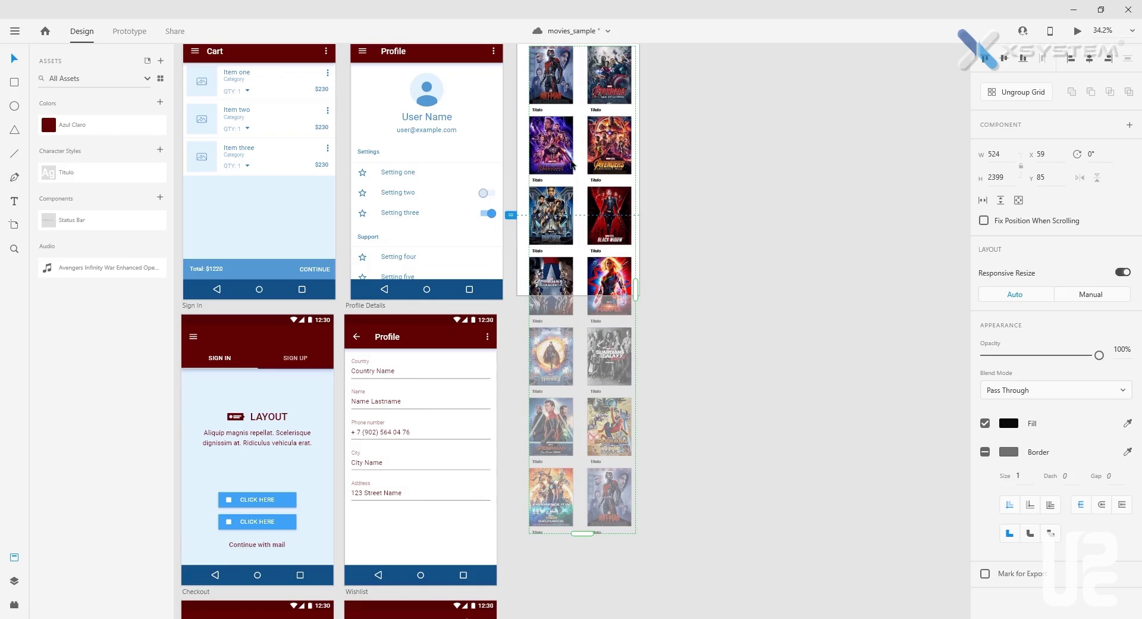
drag(582, 533, 577, 468)
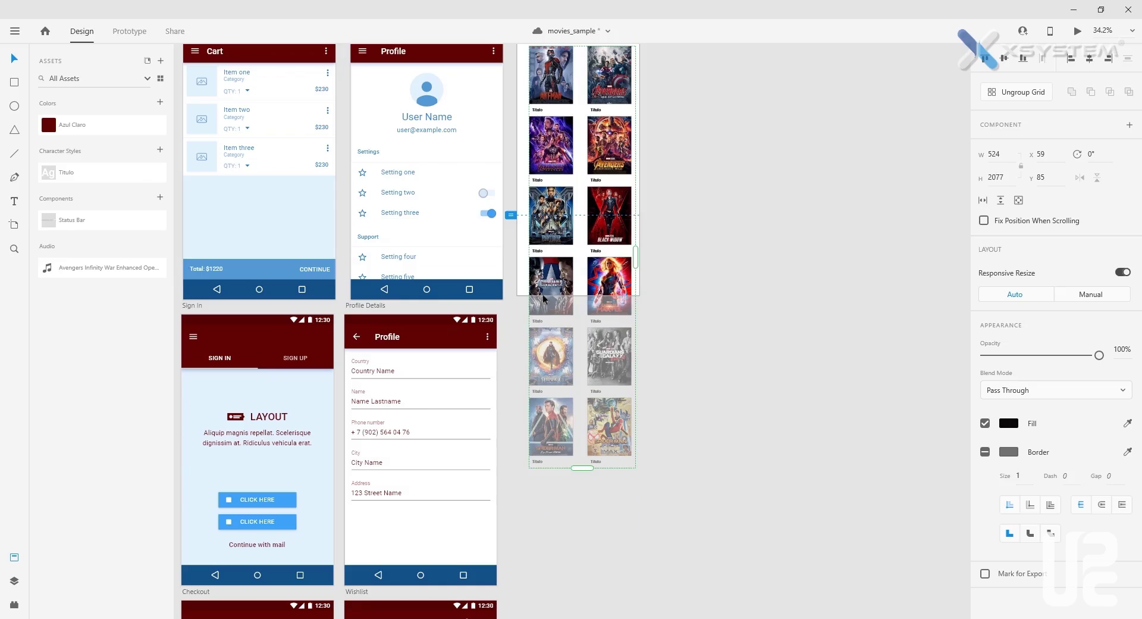
click(521, 294)
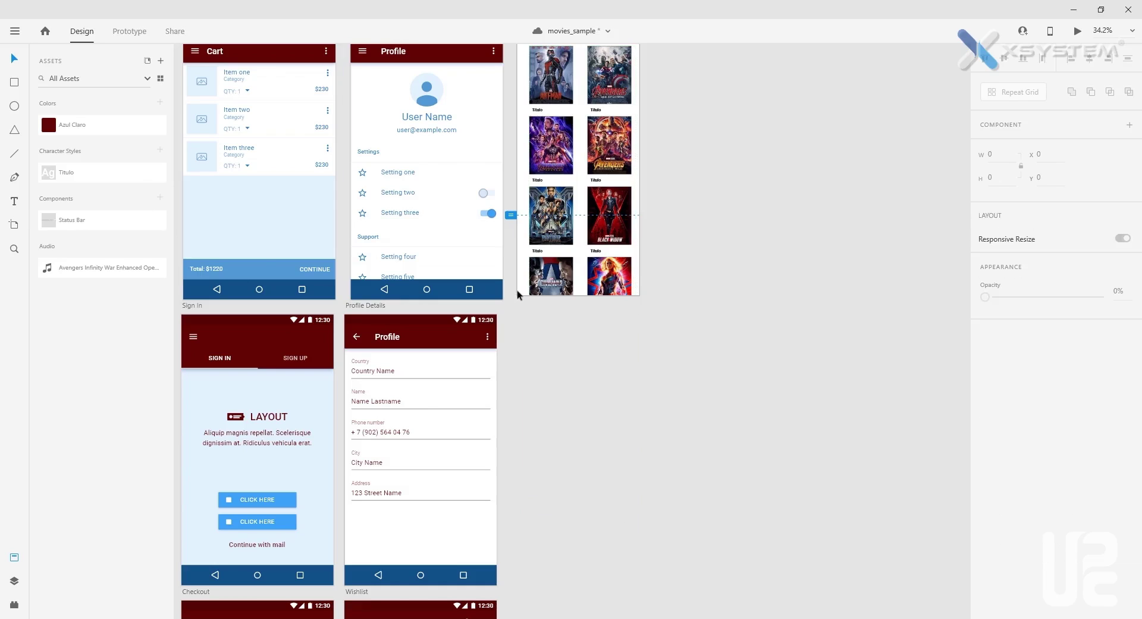
click(12, 225)
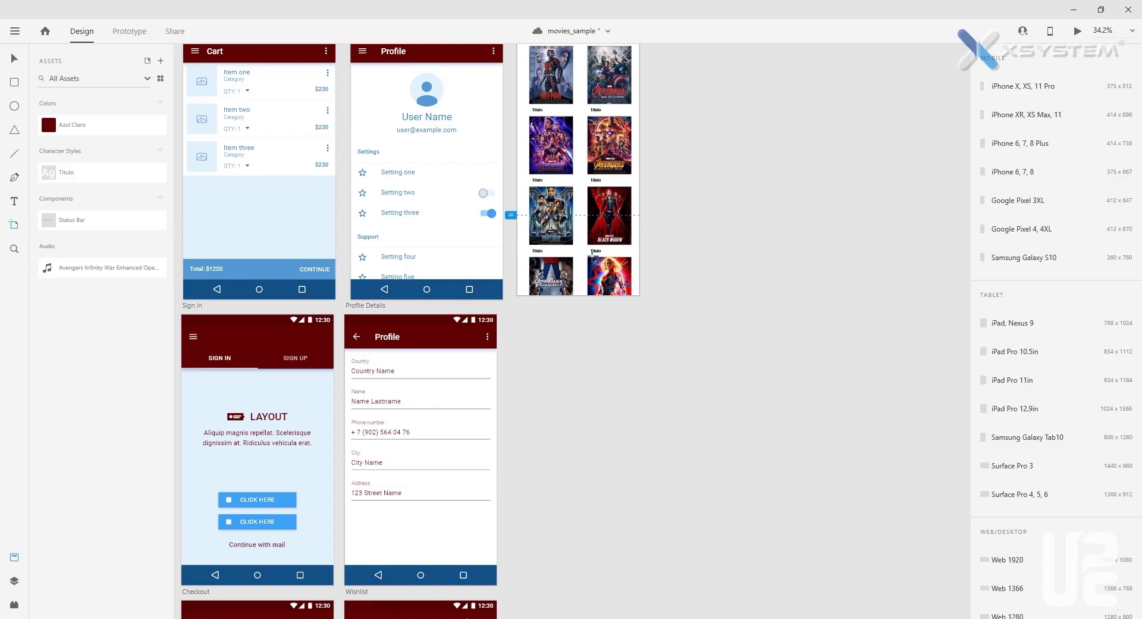
click(15, 64)
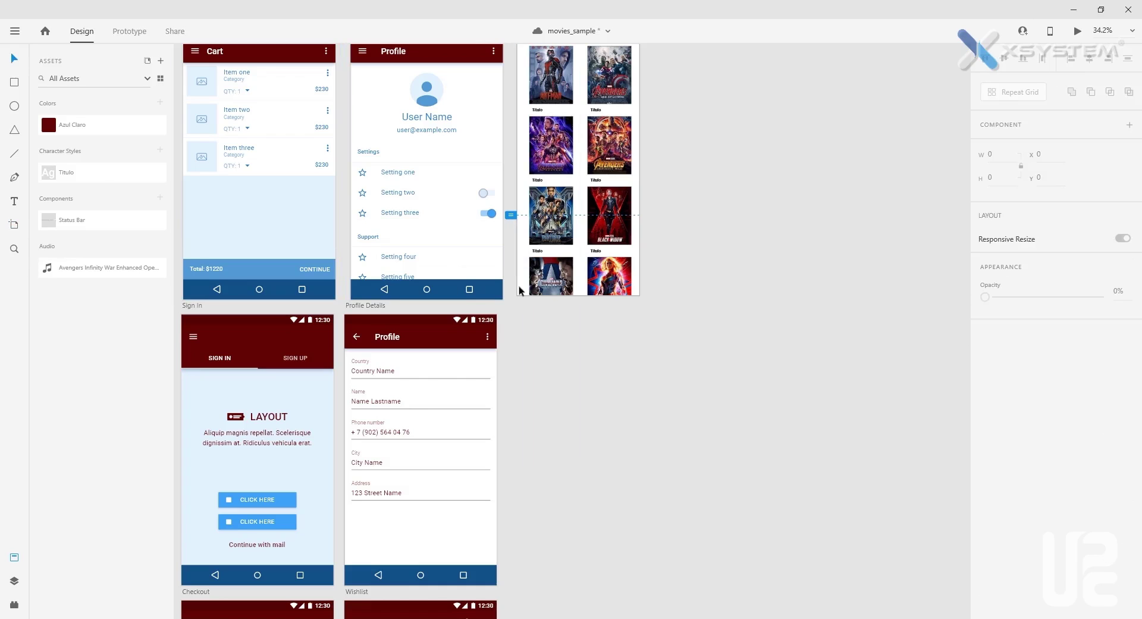
Lengthen the movie artboard to about 2154 so that all six rows of posters fit inside it.
drag(678, 202, 694, 319)
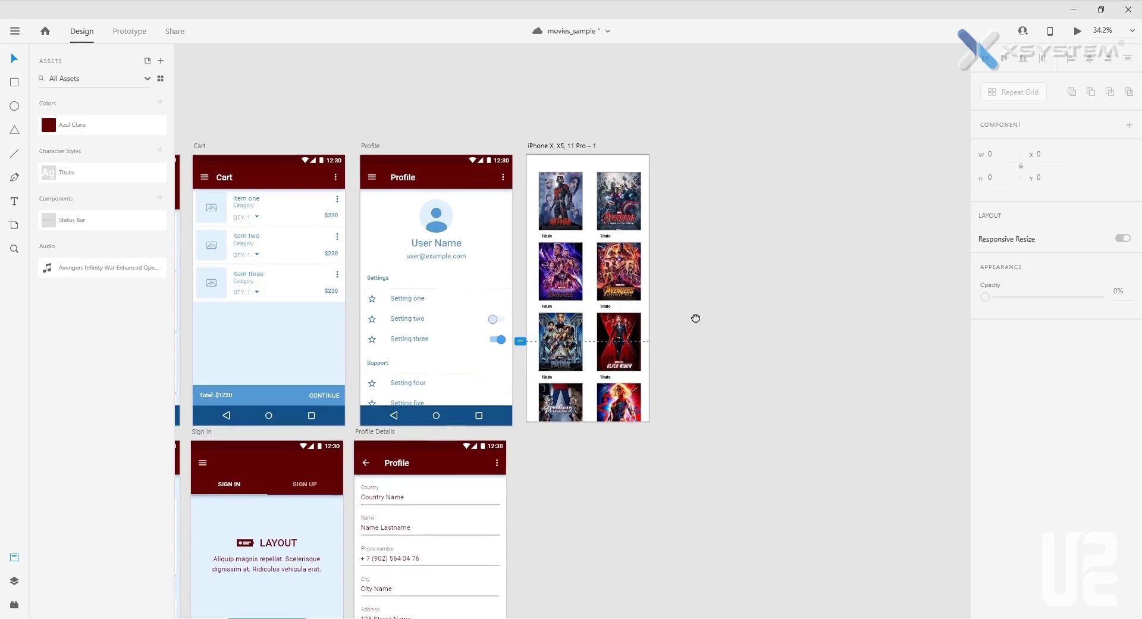
click(583, 146)
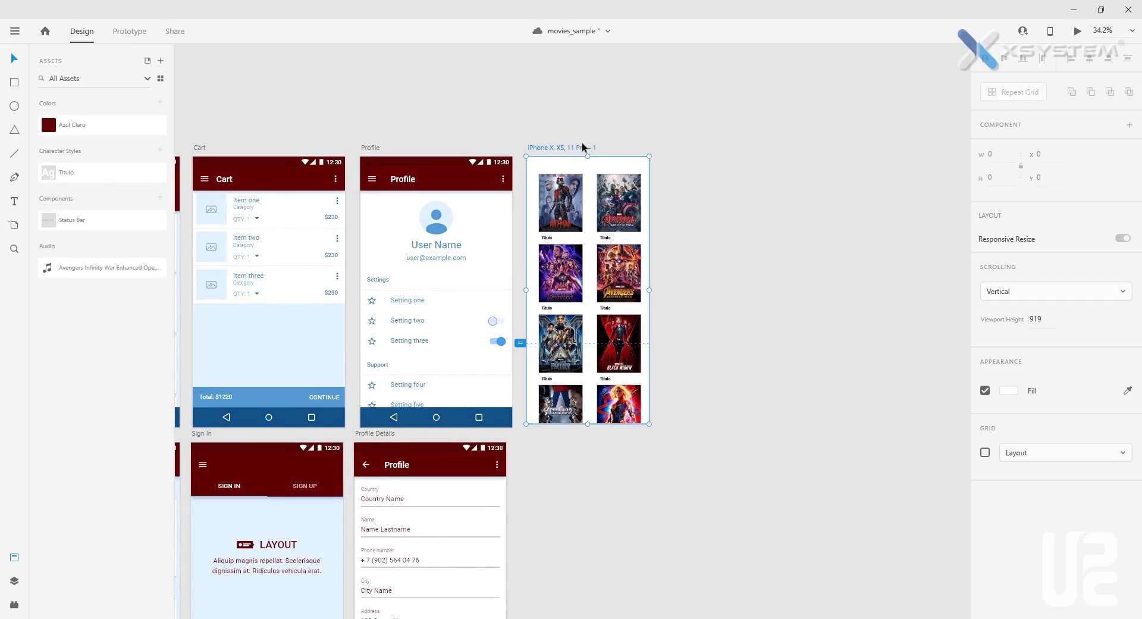
drag(589, 424, 595, 535)
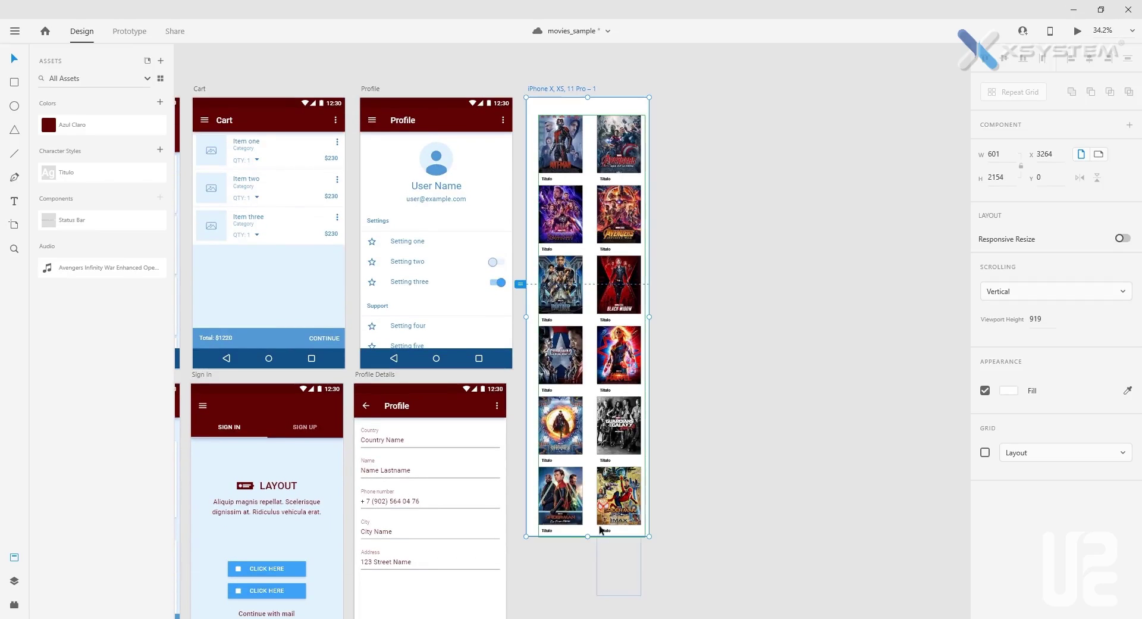
click(677, 185)
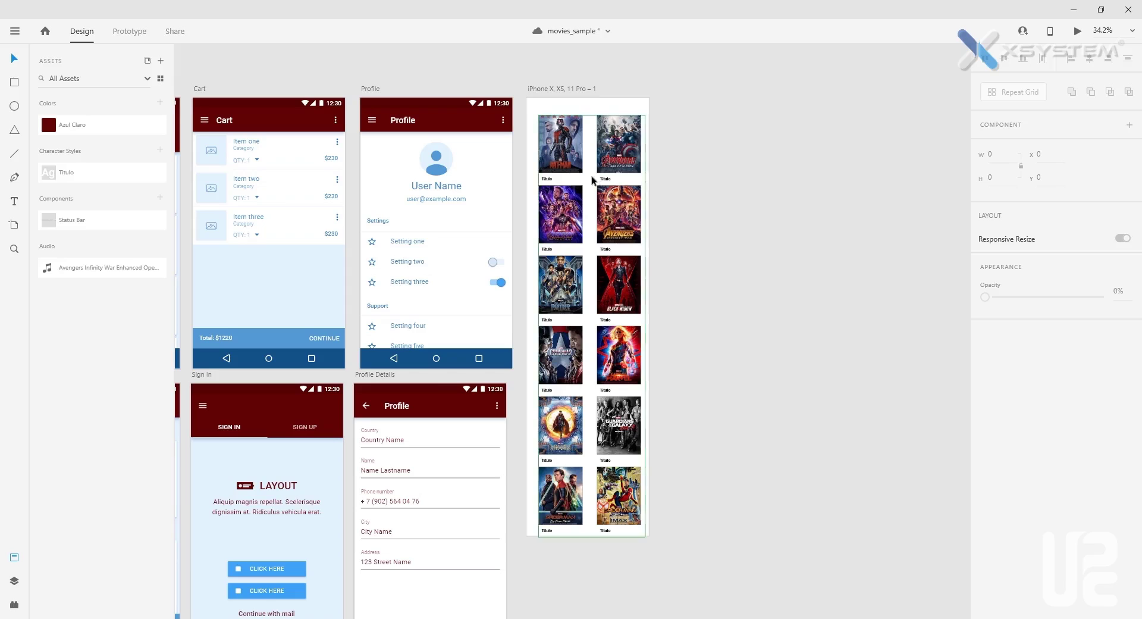
Fill the repeat grid's title texts with the movie names from titles.txt in the movies folder, and save the document.
scroll(567, 179, up, 2)
scroll(564, 185, down, 2)
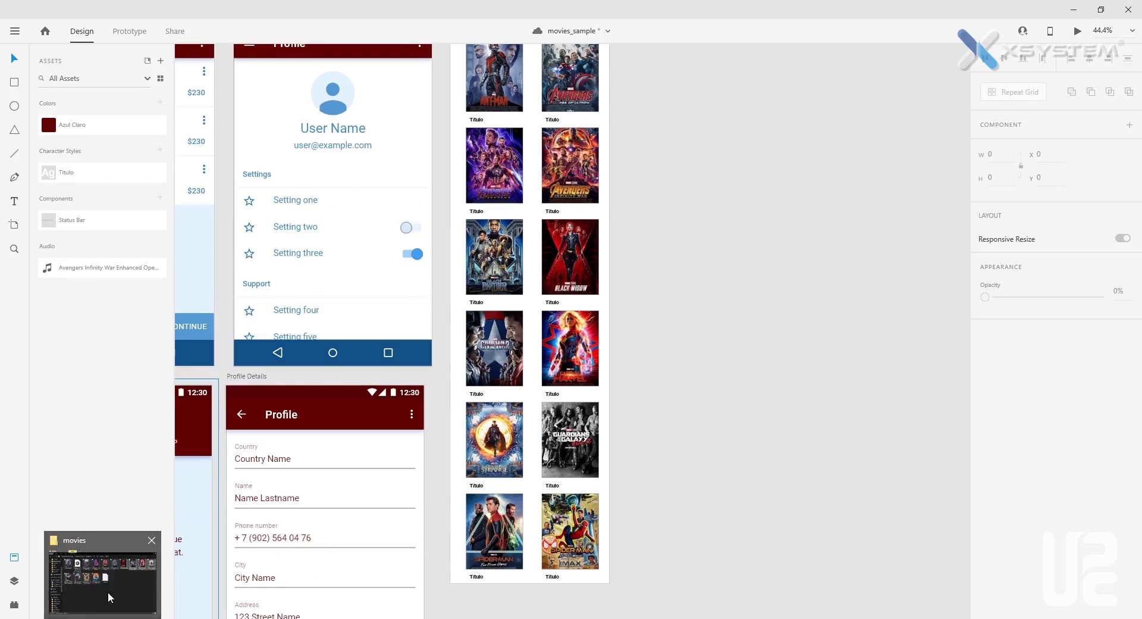
click(108, 591)
click(1037, 395)
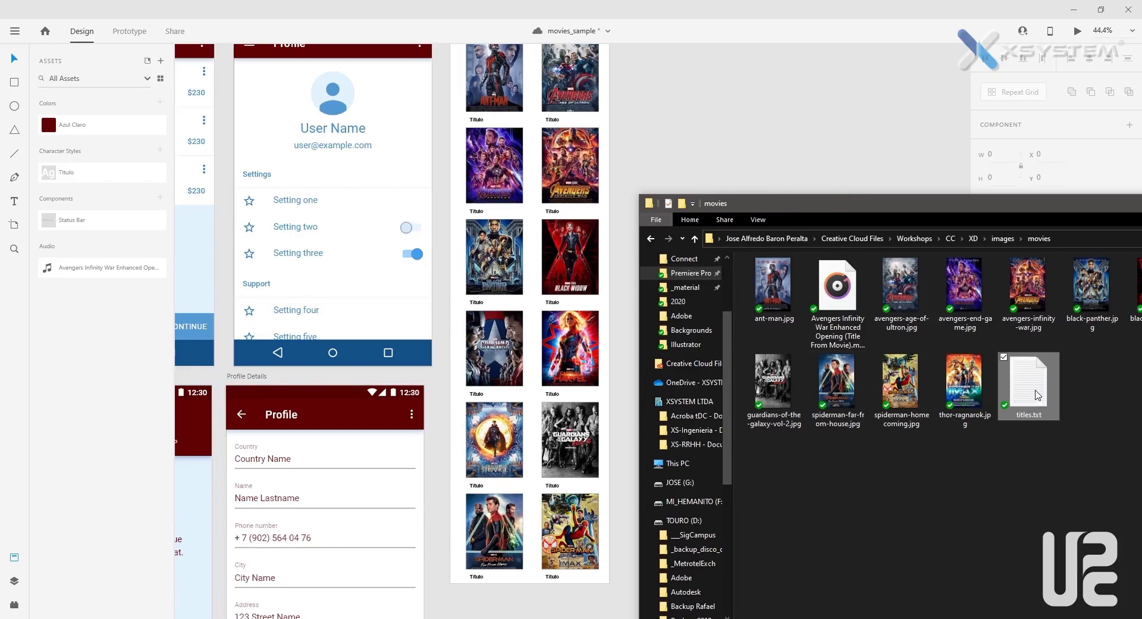
drag(1035, 391, 476, 124)
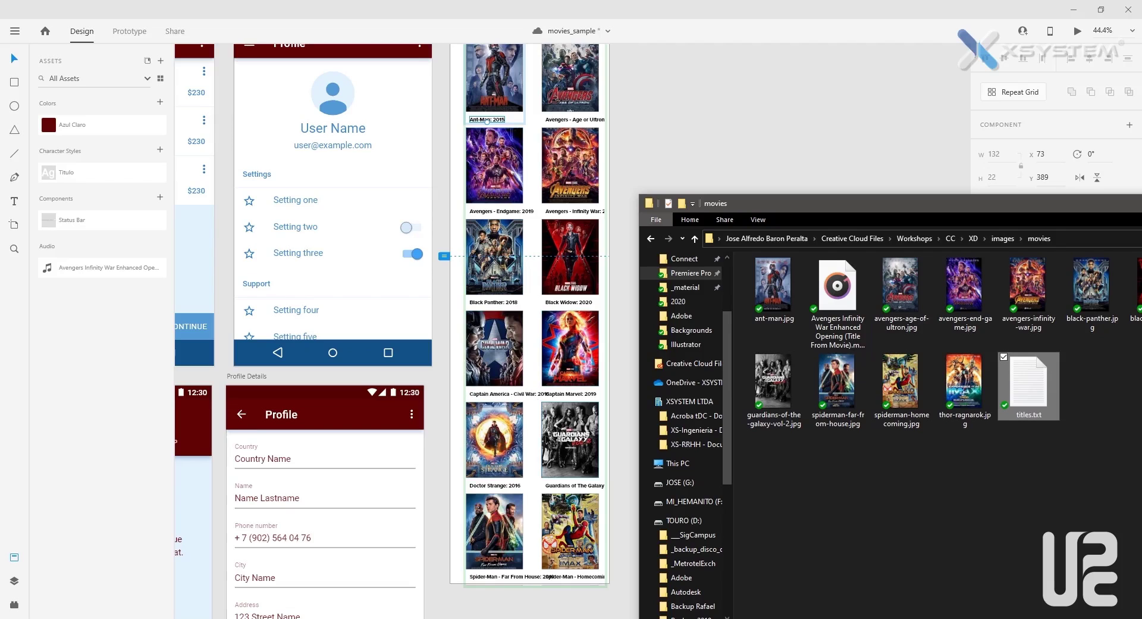
click(616, 385)
drag(662, 157, 637, 205)
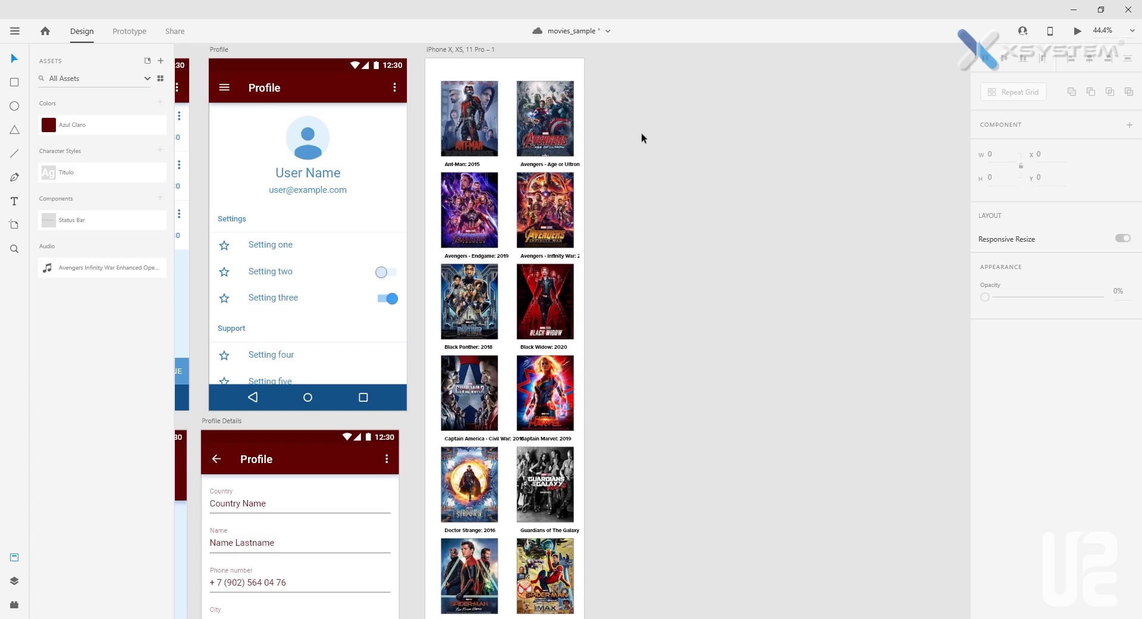
key(ctrl+s)
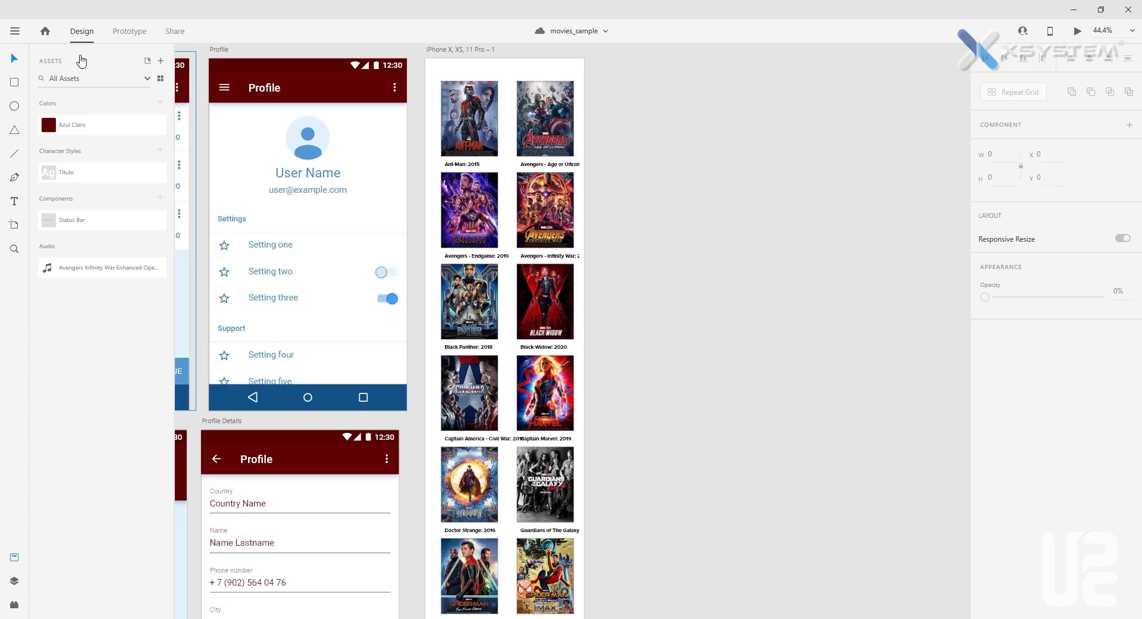
Change to Prototype mode and inspect the existing interactions of the Cart and Profile artboards.
click(131, 31)
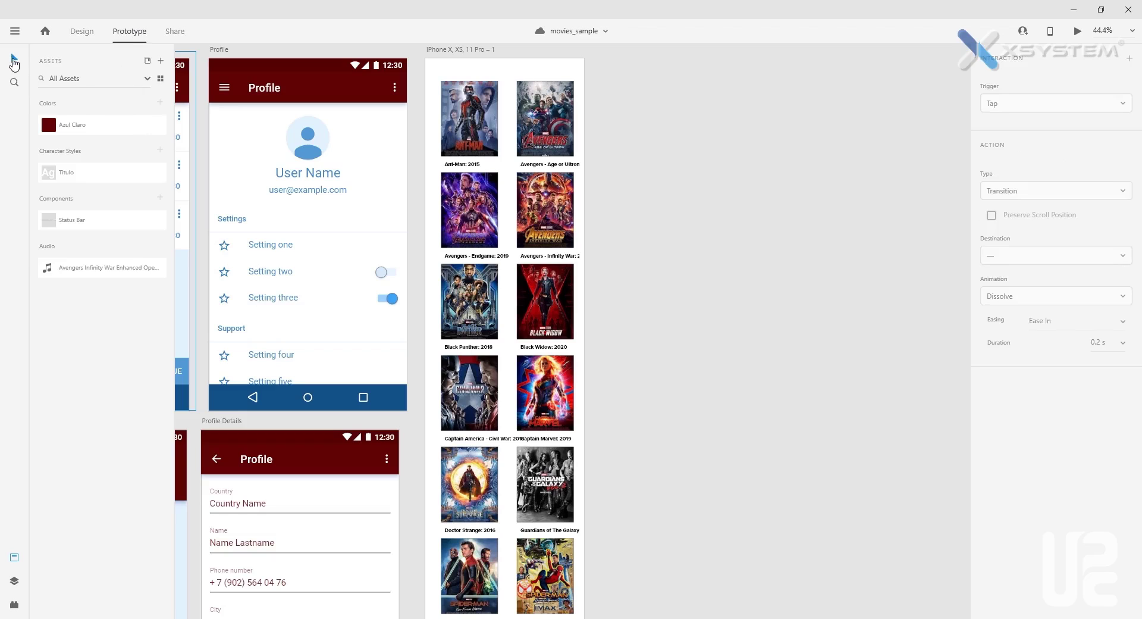
click(80, 35)
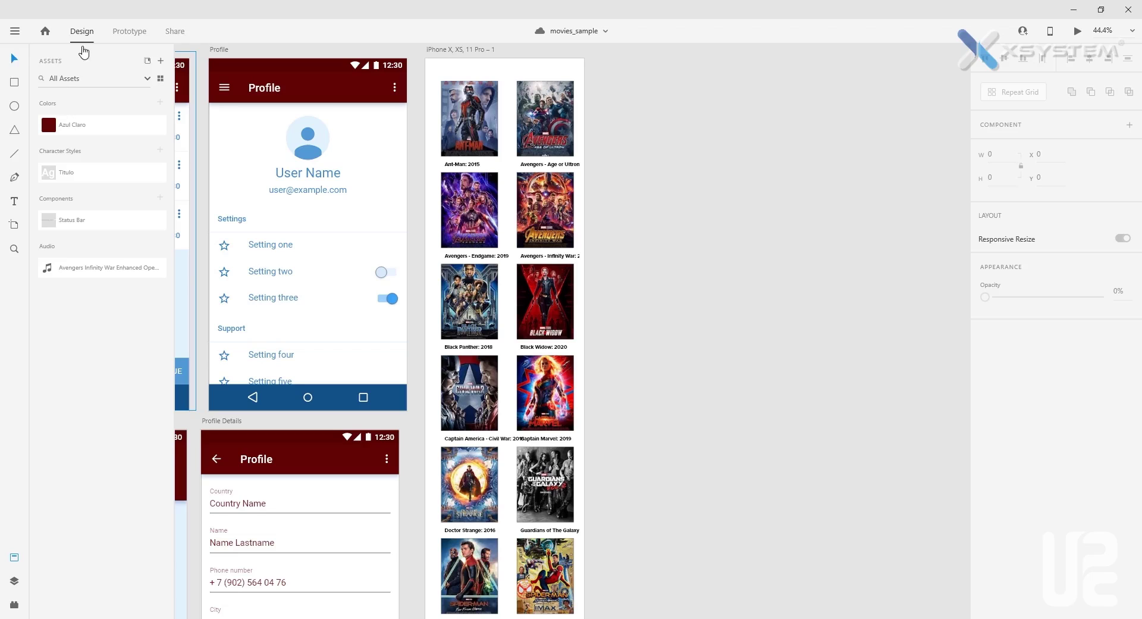
click(136, 34)
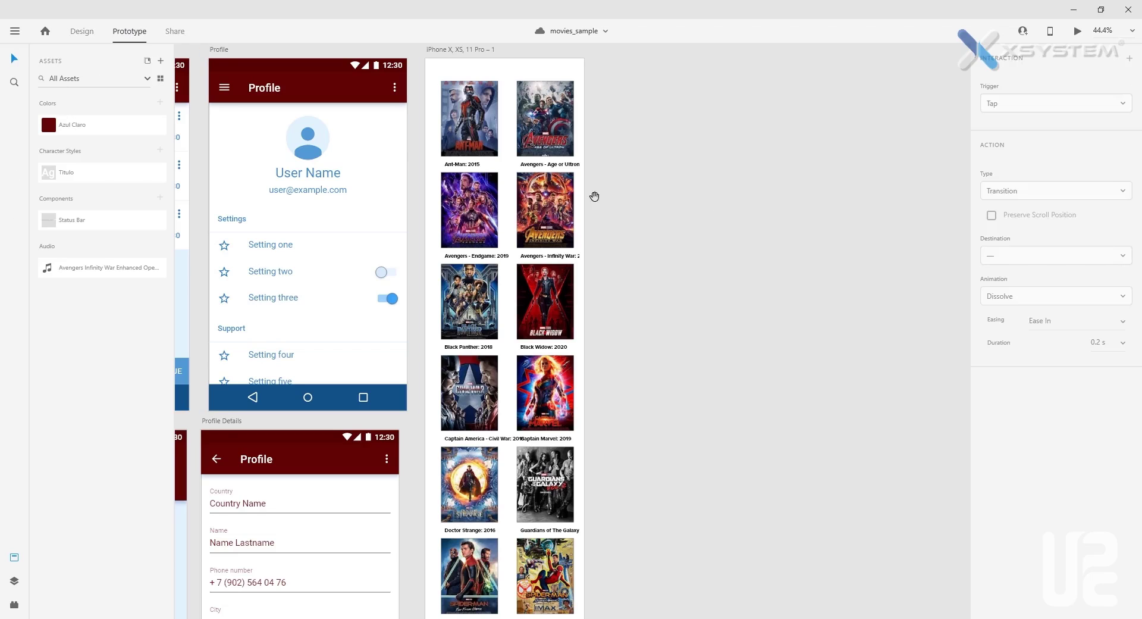
drag(529, 208, 891, 228)
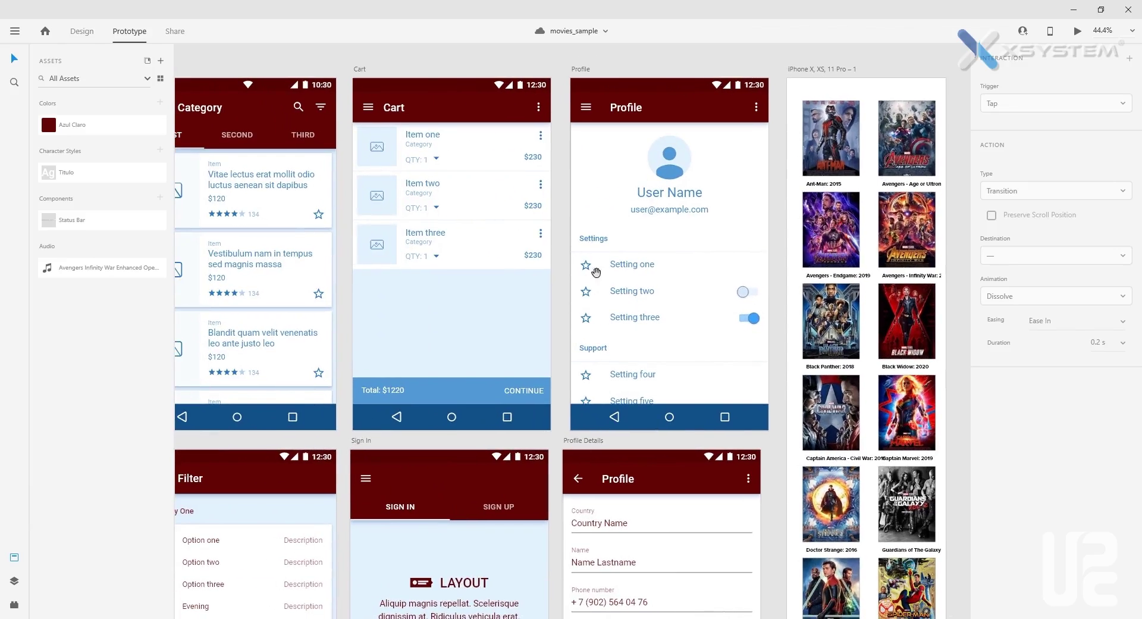
drag(453, 291, 552, 372)
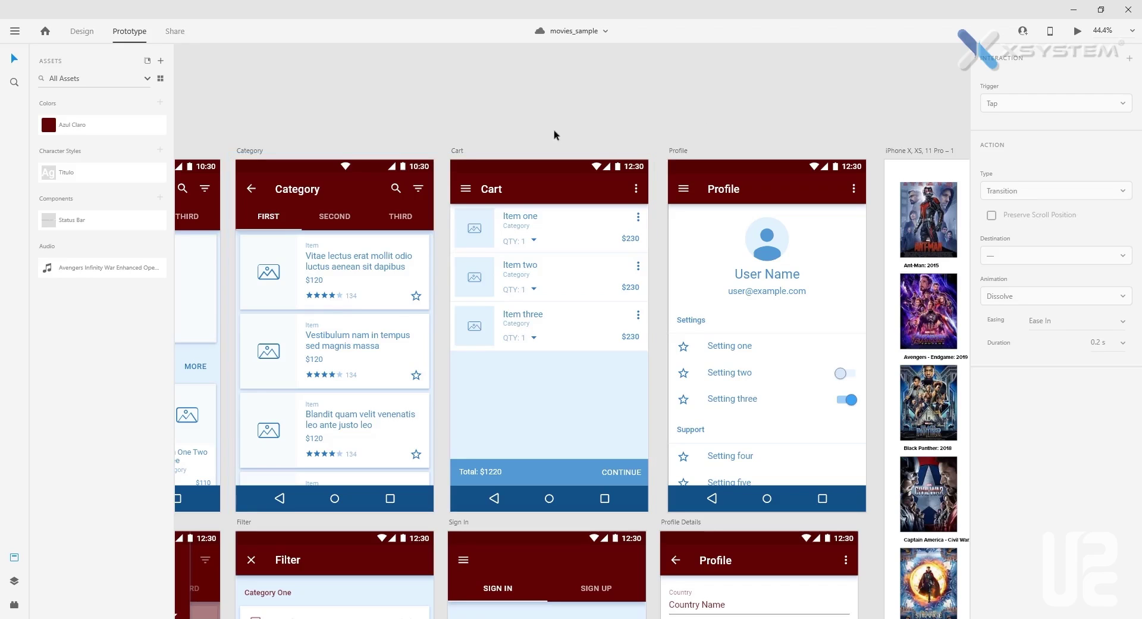
drag(368, 133, 423, 74)
drag(691, 107, 362, 75)
drag(452, 84, 499, 84)
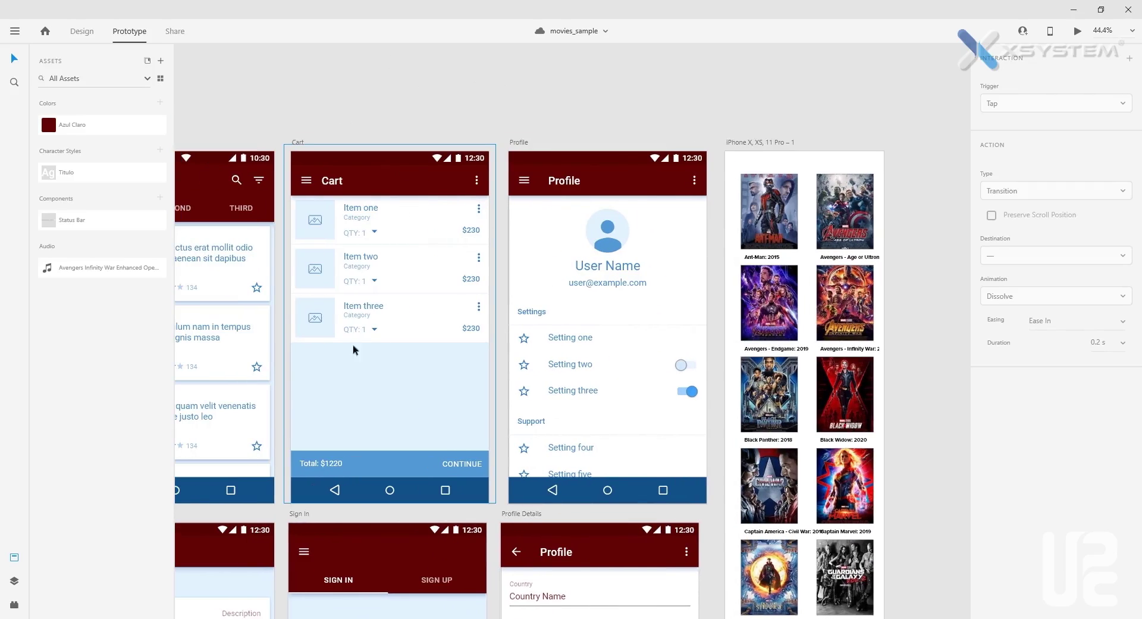
click(385, 383)
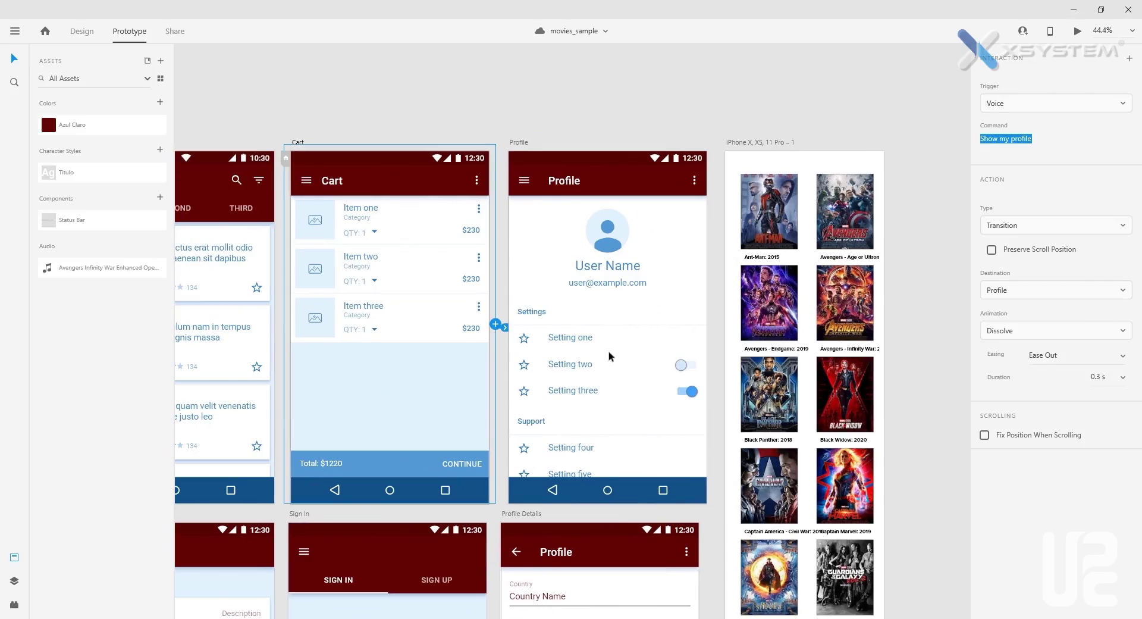
click(555, 244)
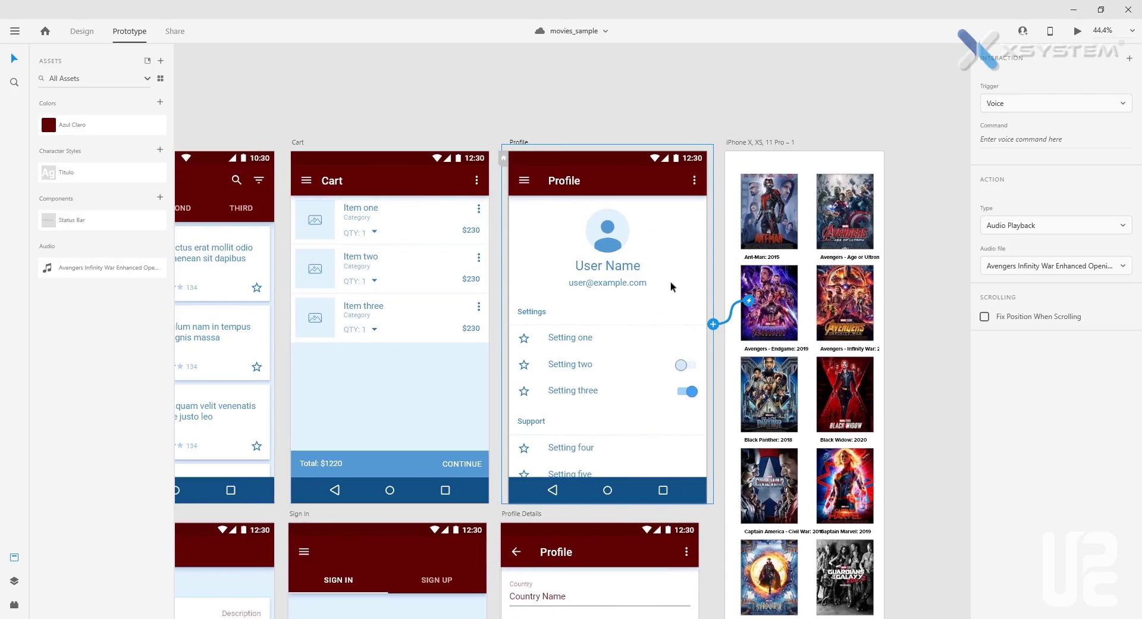
Remove the voice-triggered audio playback interaction from the Profile artboard.
click(725, 324)
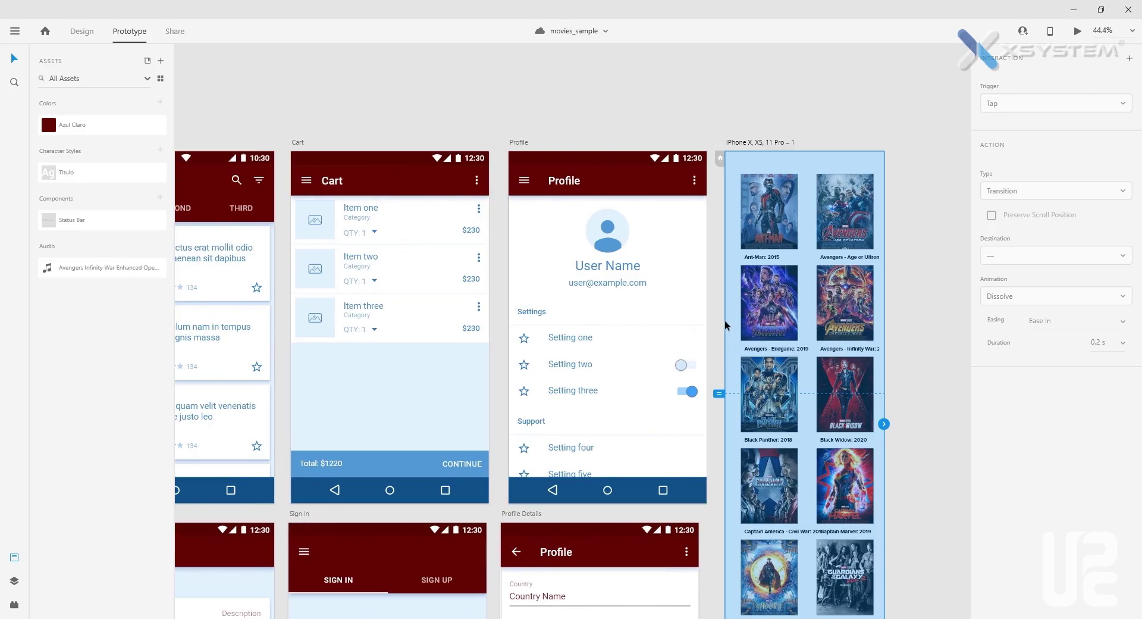
click(675, 321)
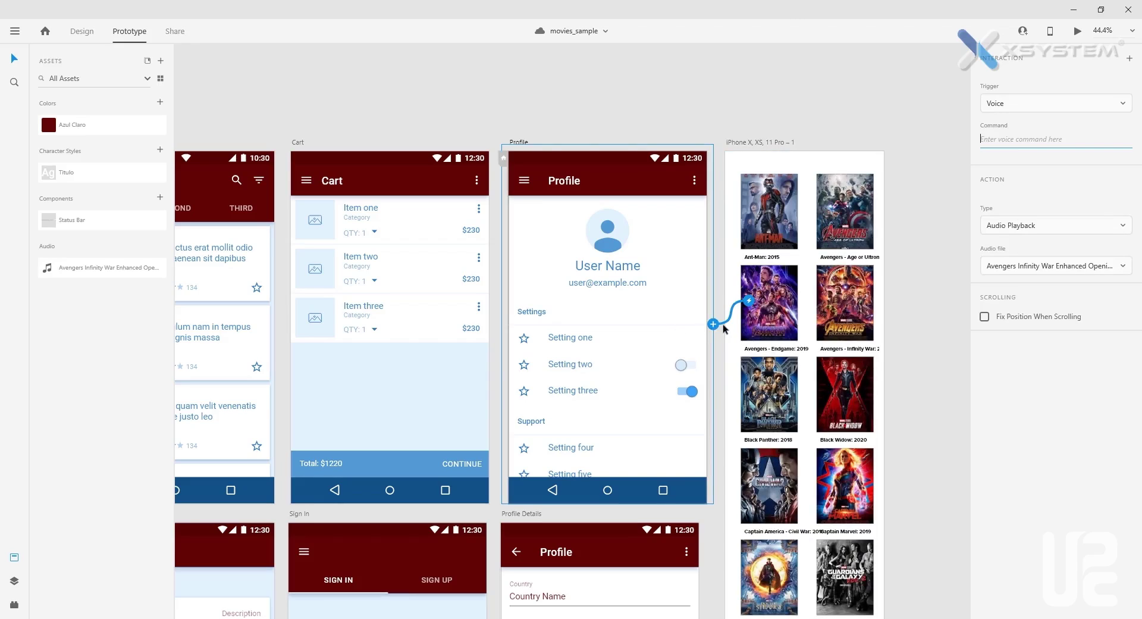
drag(724, 326, 721, 325)
right_click(716, 326)
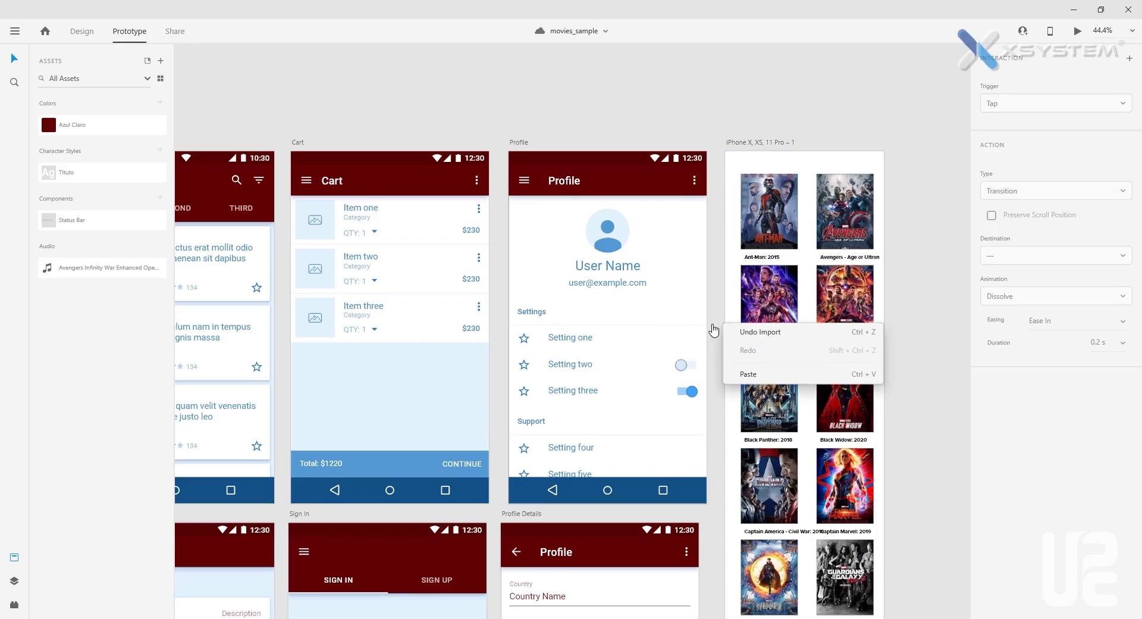
key(Escape)
key(ctrl+z)
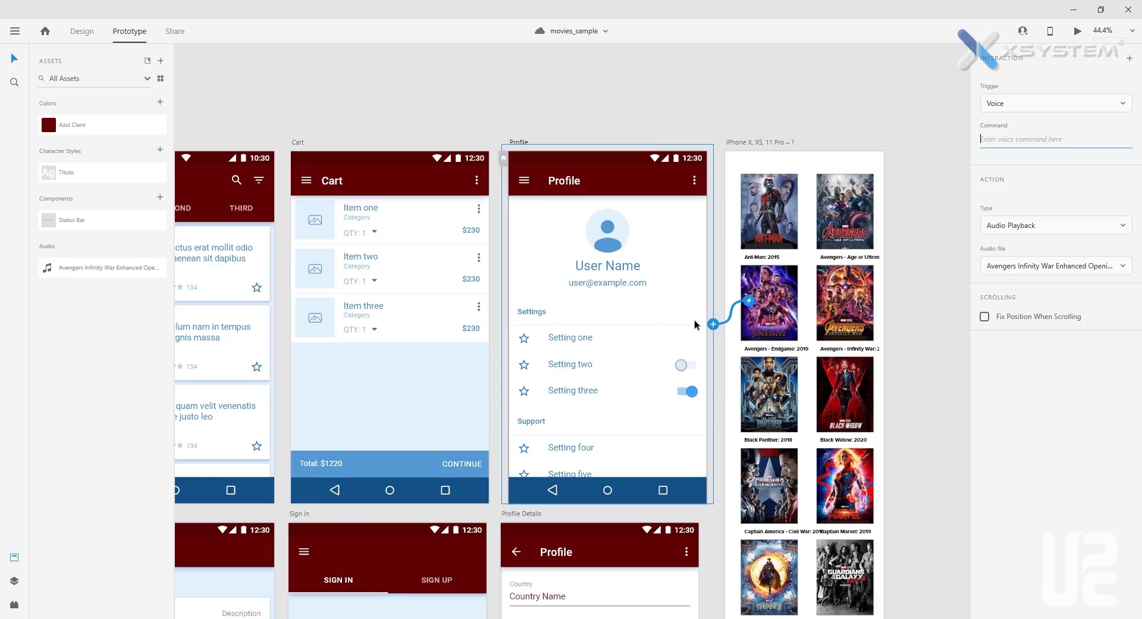
click(1035, 107)
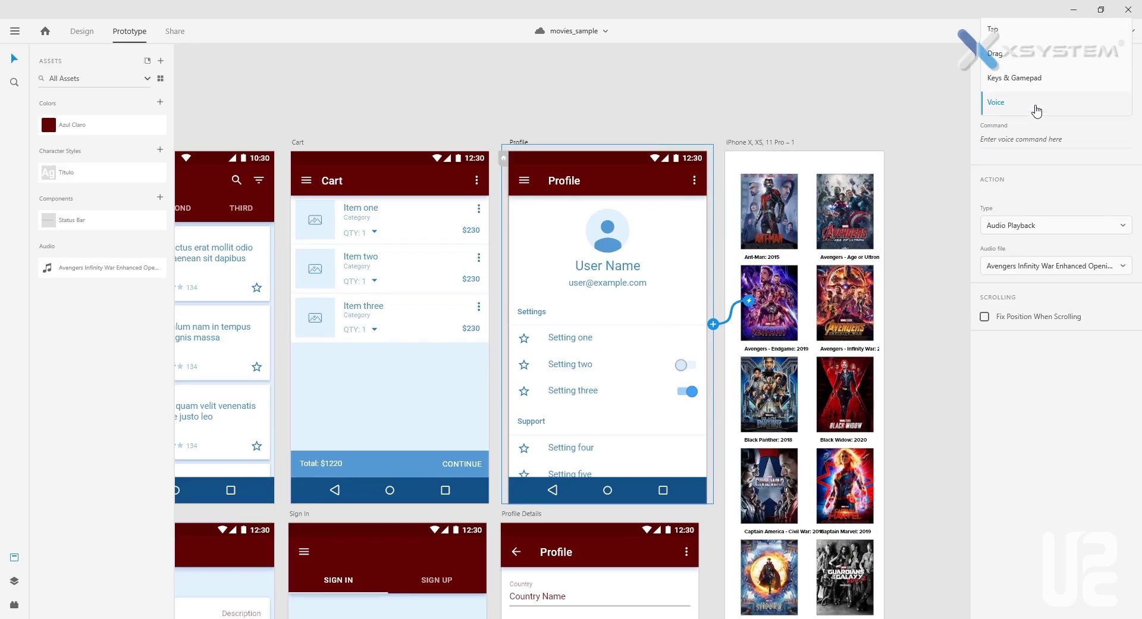
click(935, 102)
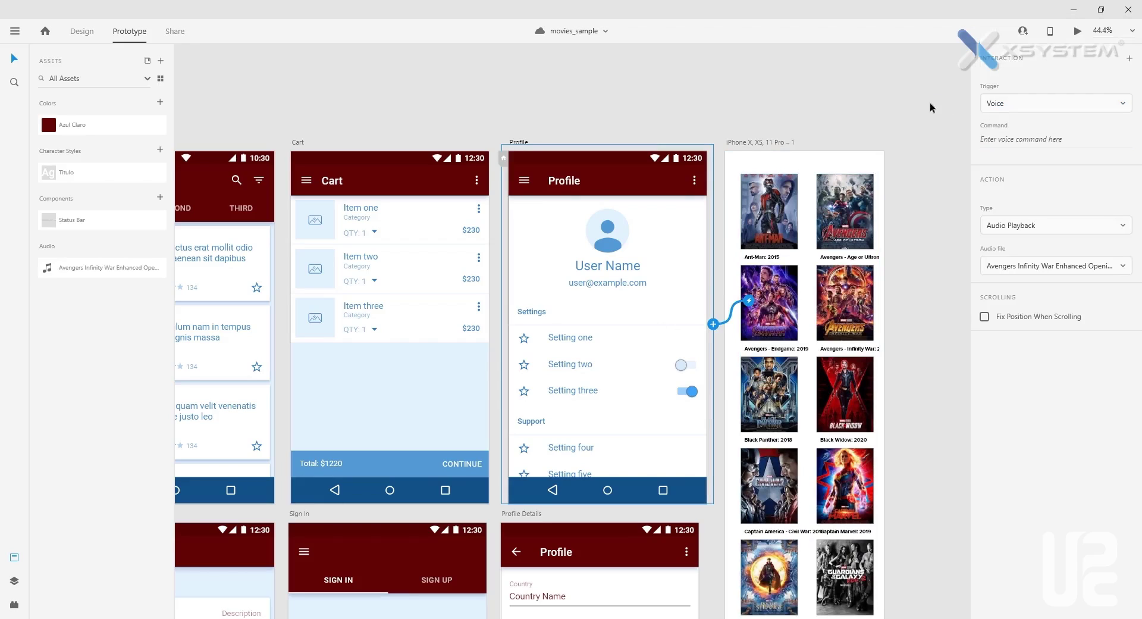
drag(733, 321, 735, 324)
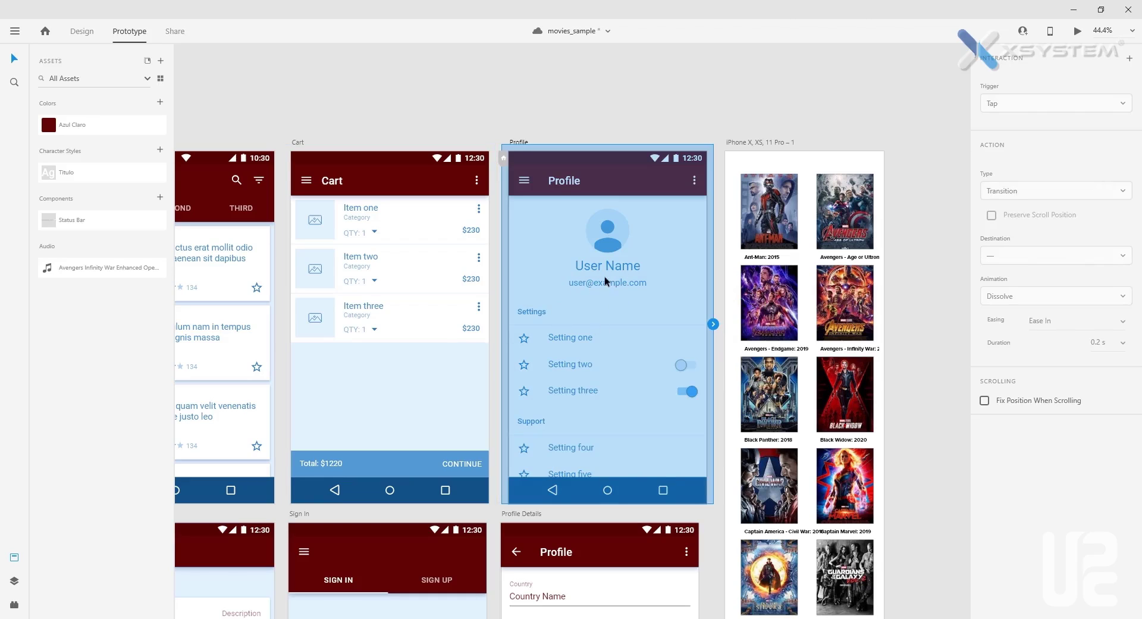
Link the user avatar on the Profile artboard to the Cart artboard with a Tap transition.
click(610, 242)
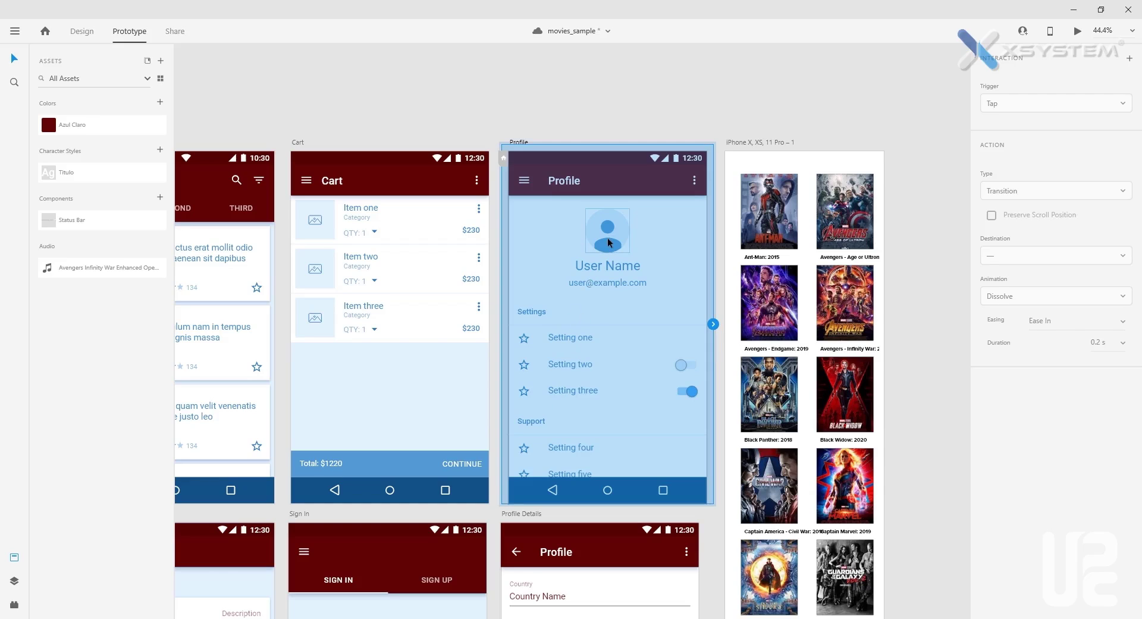
click(596, 113)
click(609, 232)
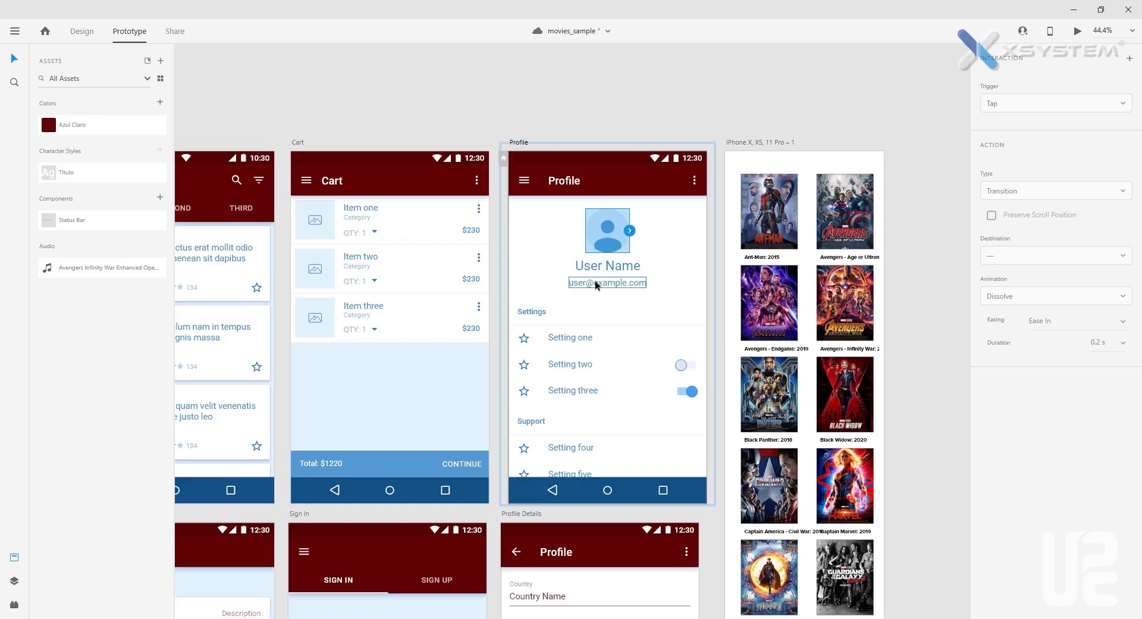
drag(630, 232, 403, 351)
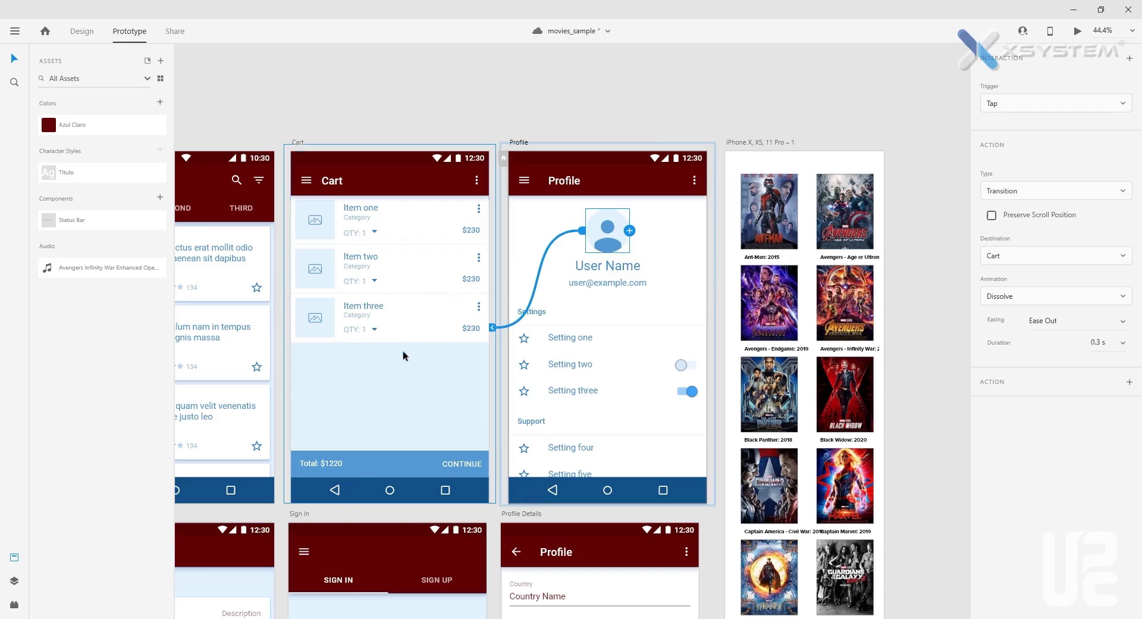
Review the available triggers for the avatar interaction, and set its action type to Auto-Animate.
click(1050, 110)
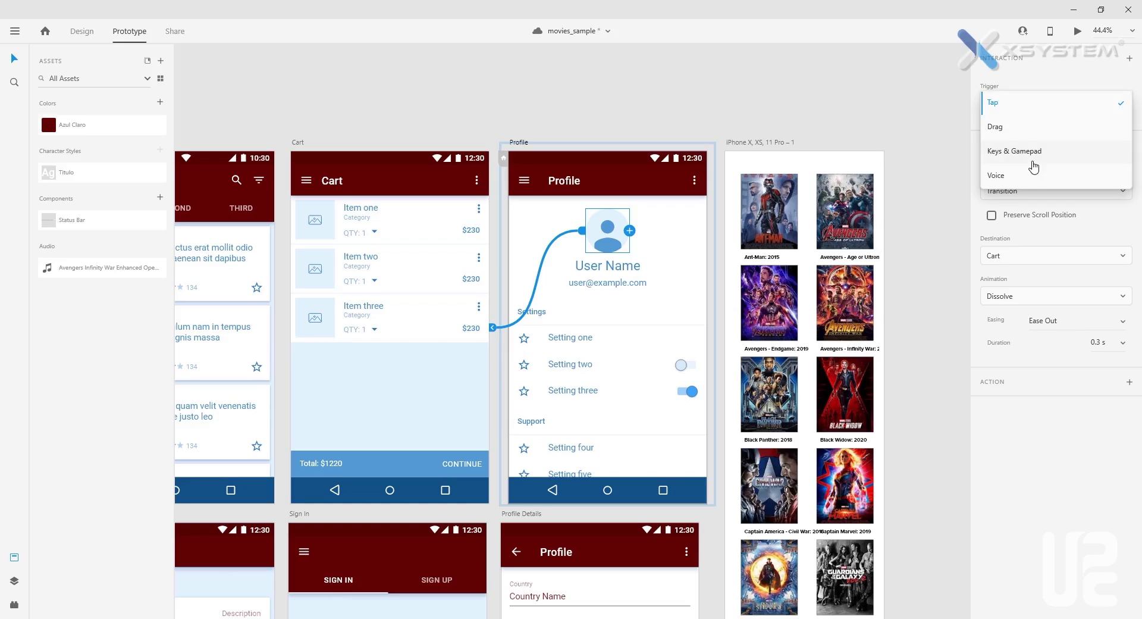
click(1036, 79)
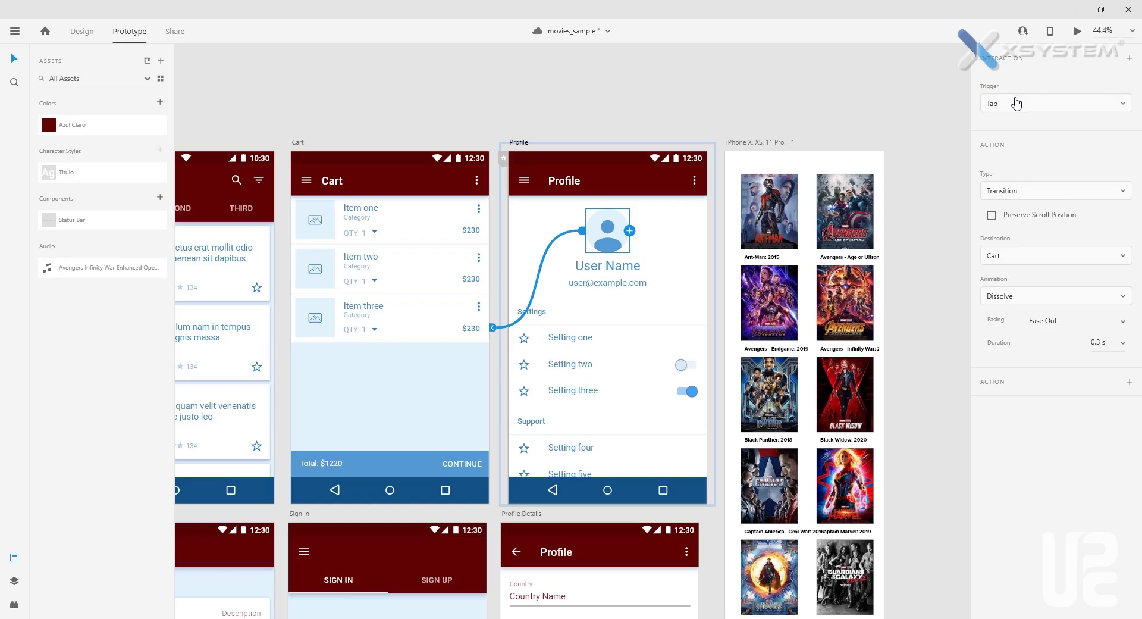
click(1012, 190)
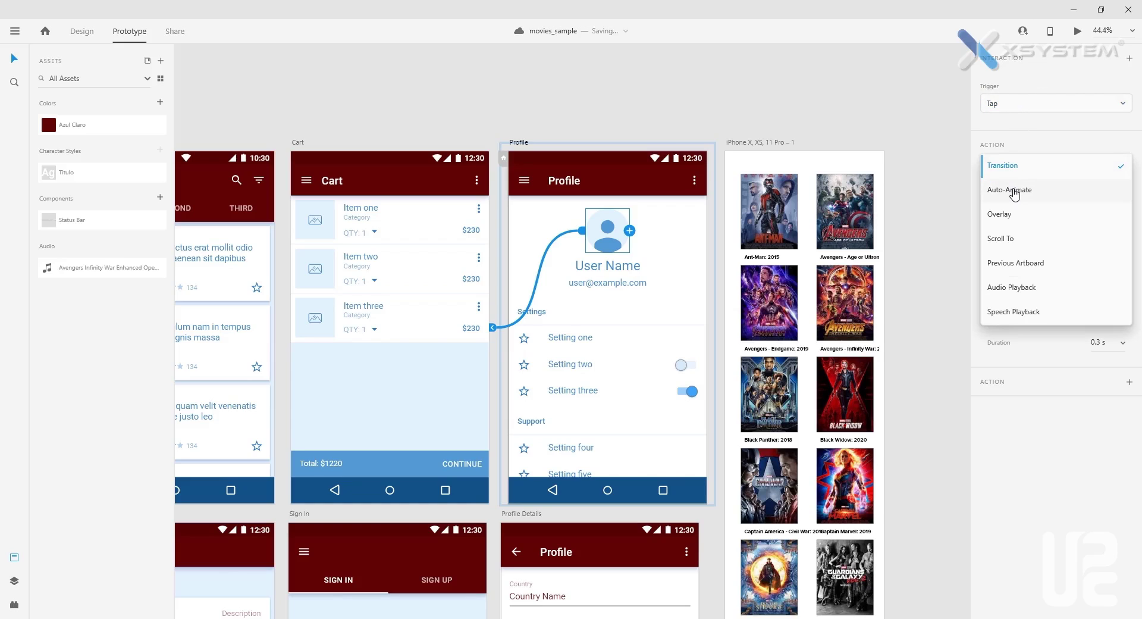
click(1015, 191)
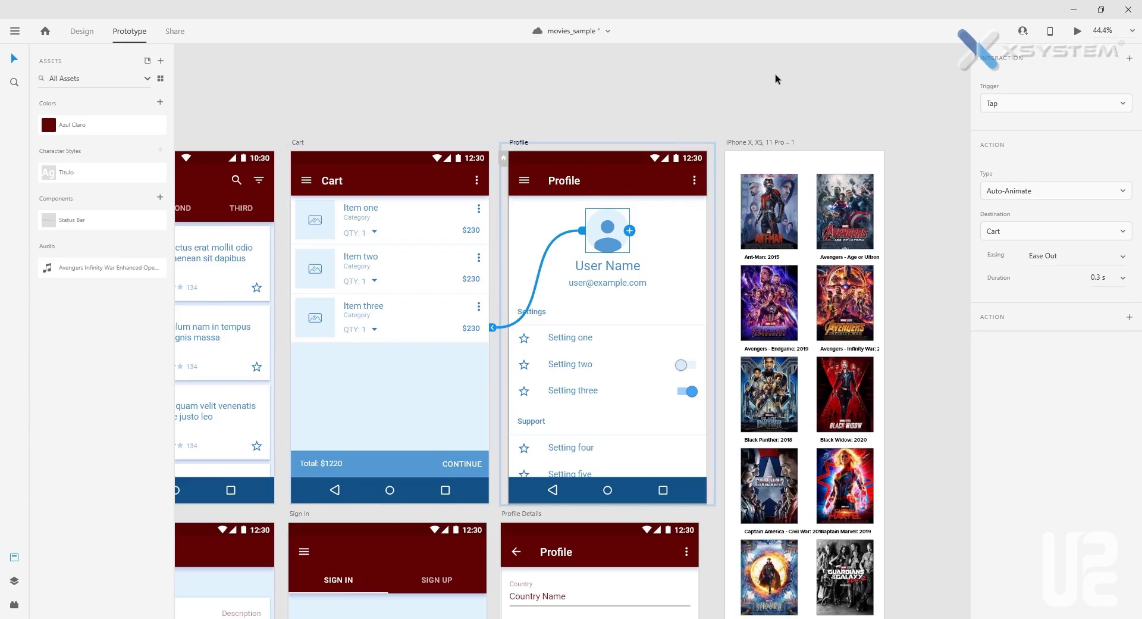
click(893, 92)
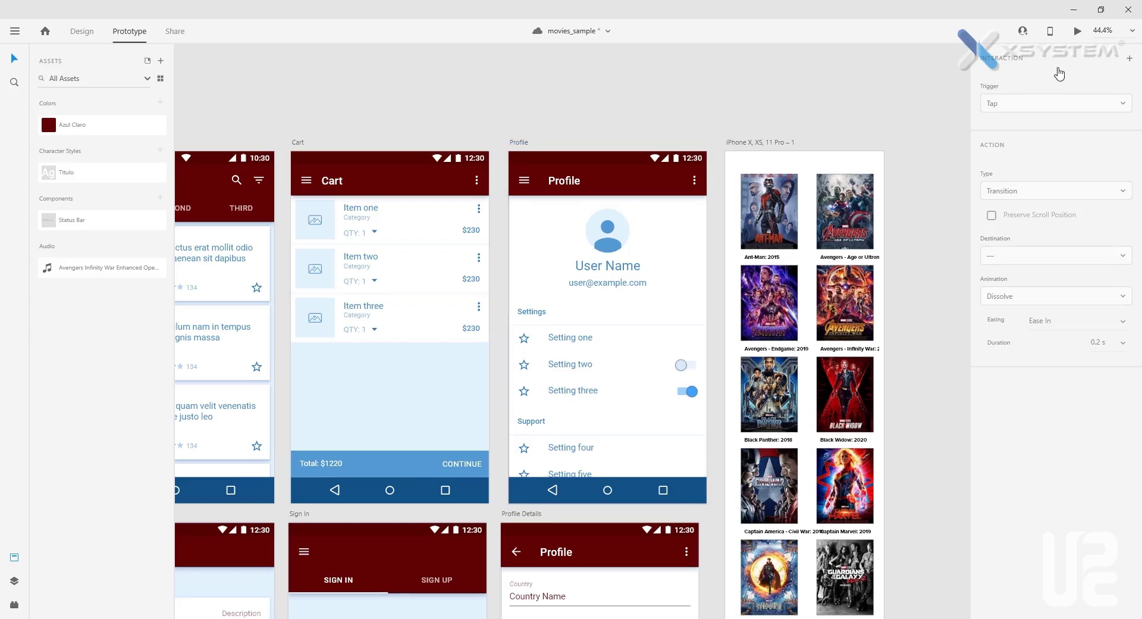
Preview the prototype, dismiss the voice command hint and close the preview window.
click(1078, 32)
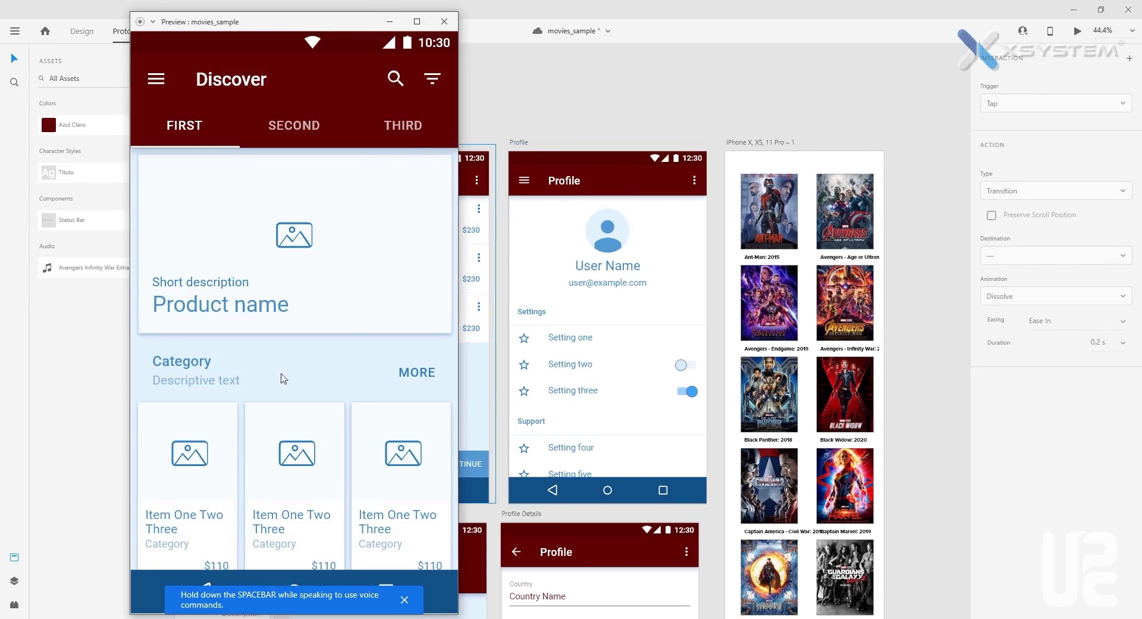
click(404, 599)
click(443, 22)
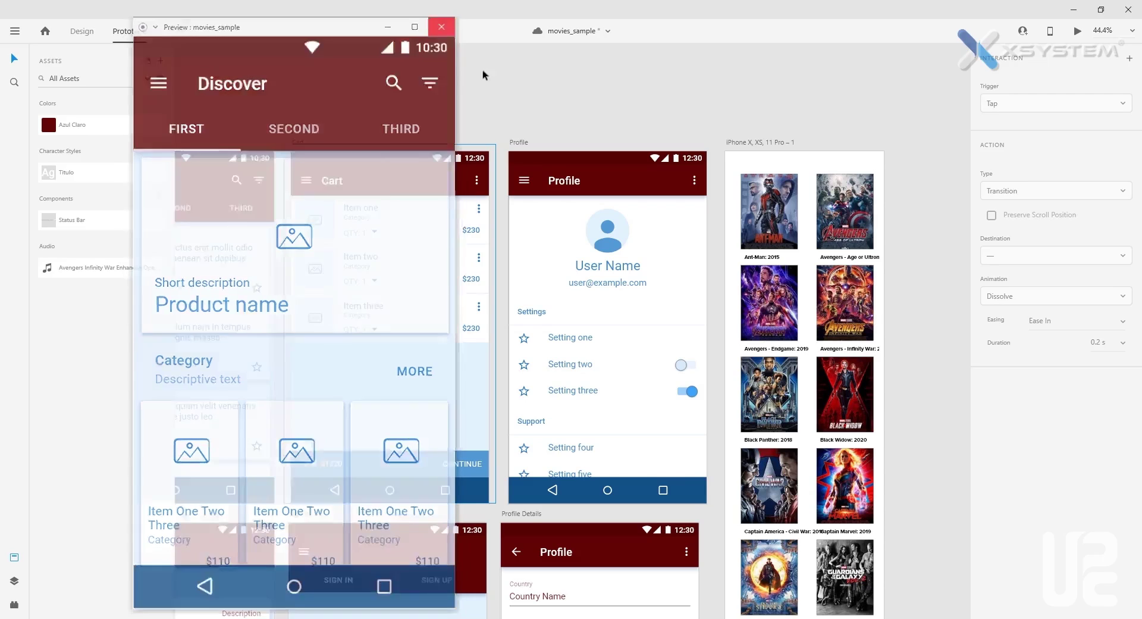
Open the prototype preview briefly and close it again.
drag(329, 114, 580, 88)
key(ctrl+Return)
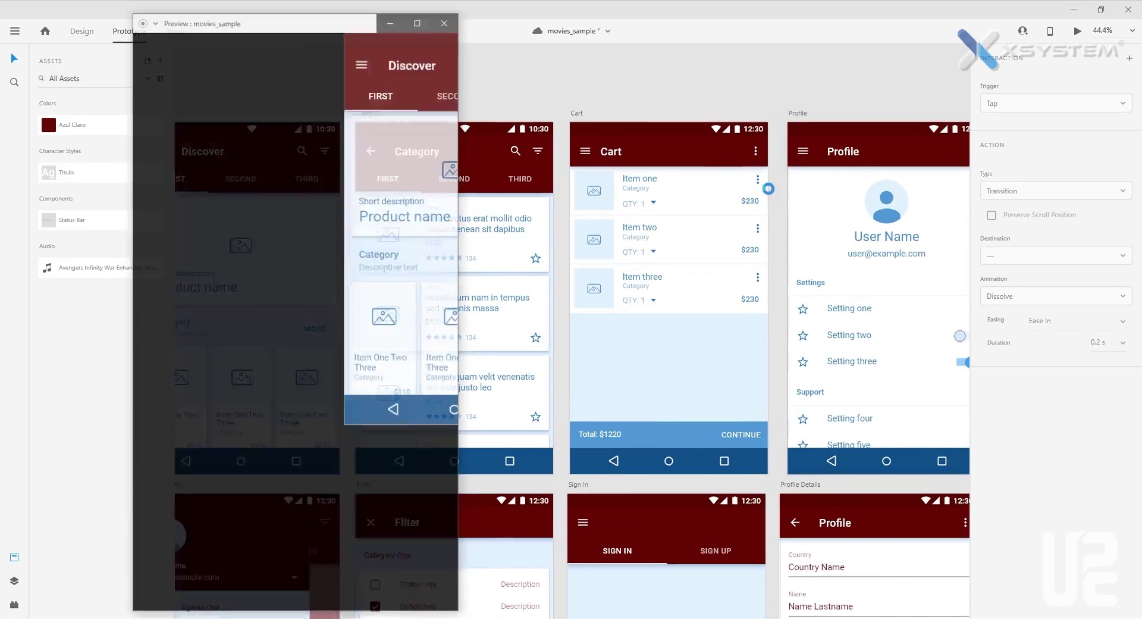
click(444, 21)
Remove the voice-triggered transition to Cart from the Discover artboard by clearing its voice command.
drag(308, 103, 503, 79)
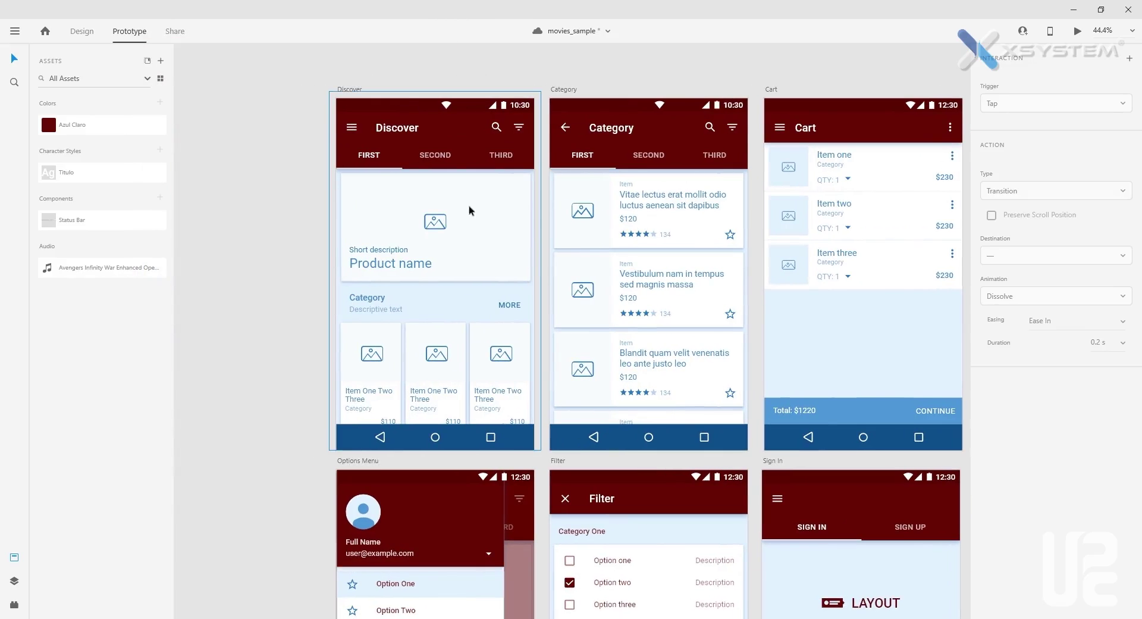
click(454, 256)
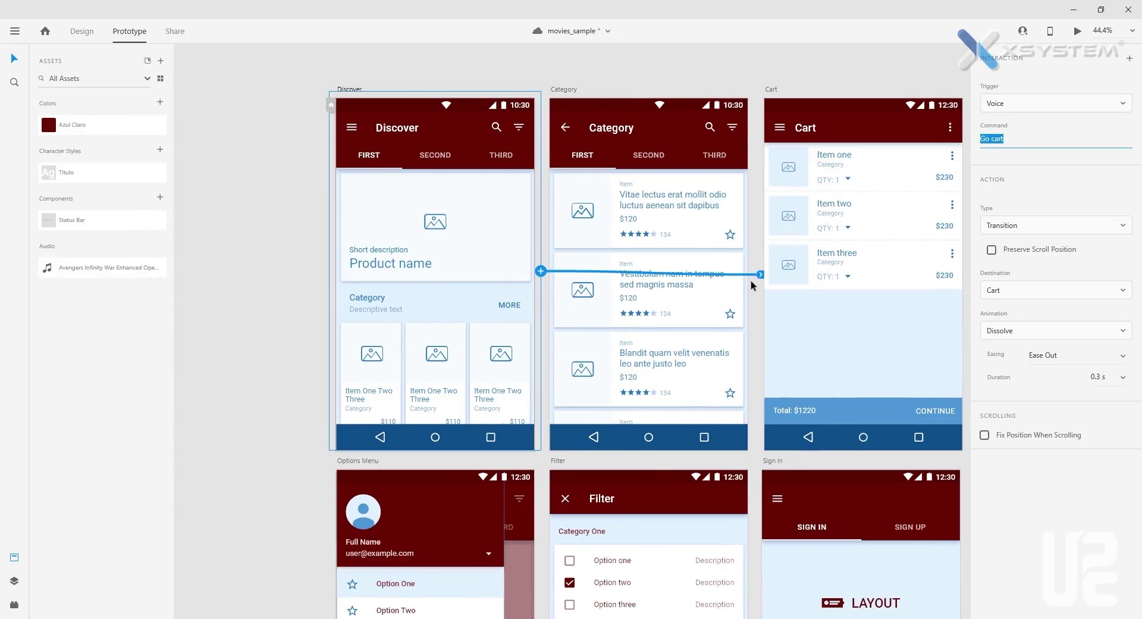
key(BackSpace)
key(Return)
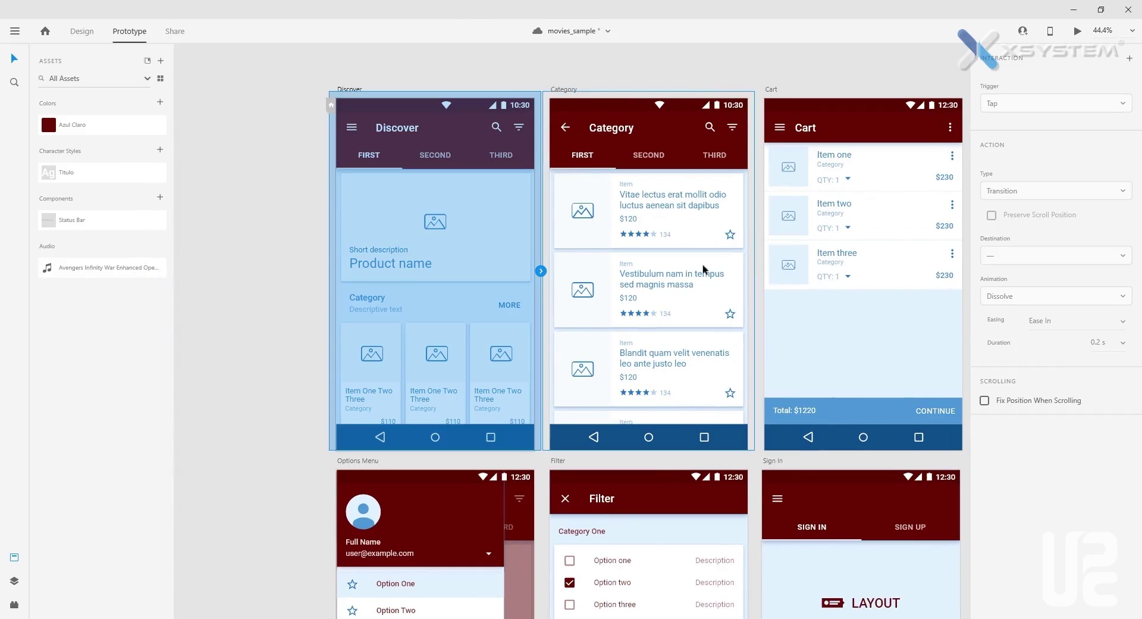
Preview the prototype's Discover screen, and close the preview window.
scroll(708, 273, right, 10)
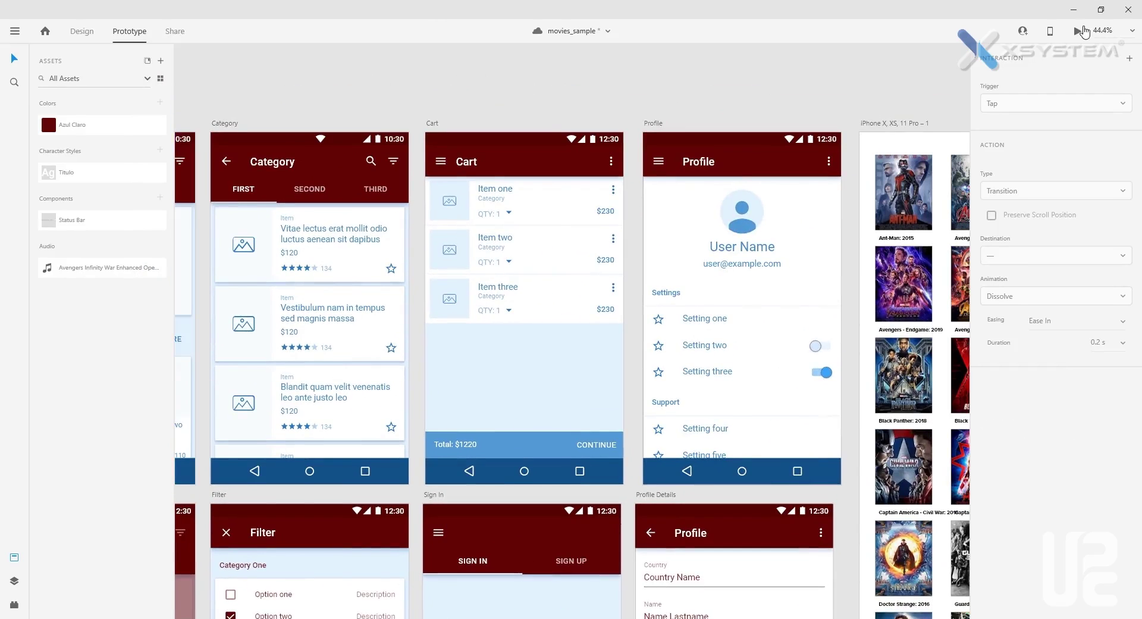
click(1077, 32)
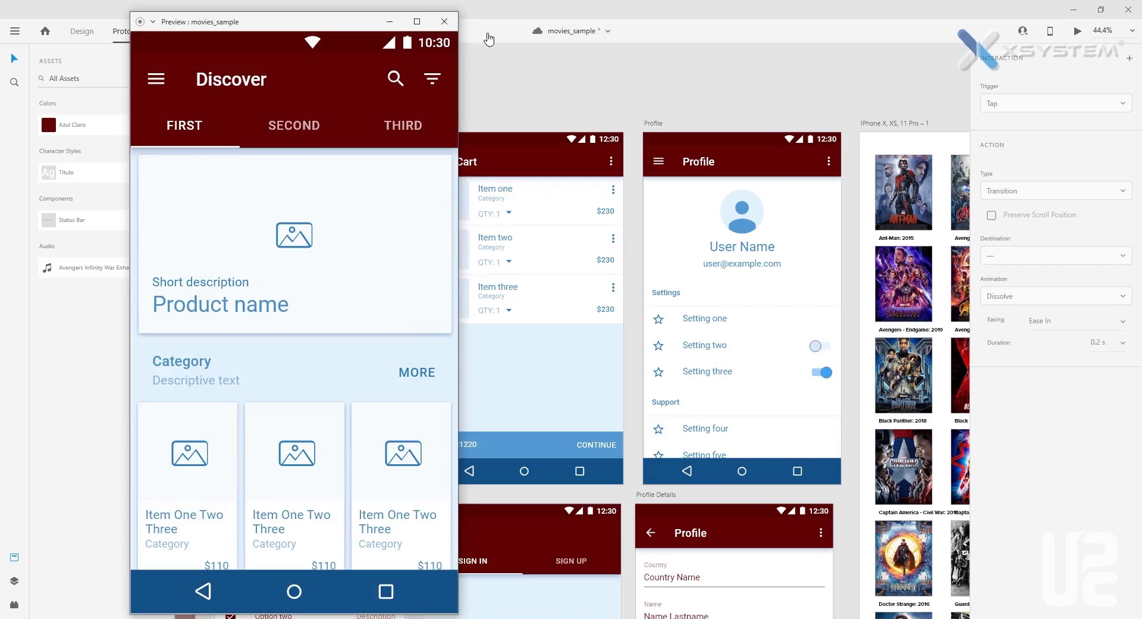
click(444, 22)
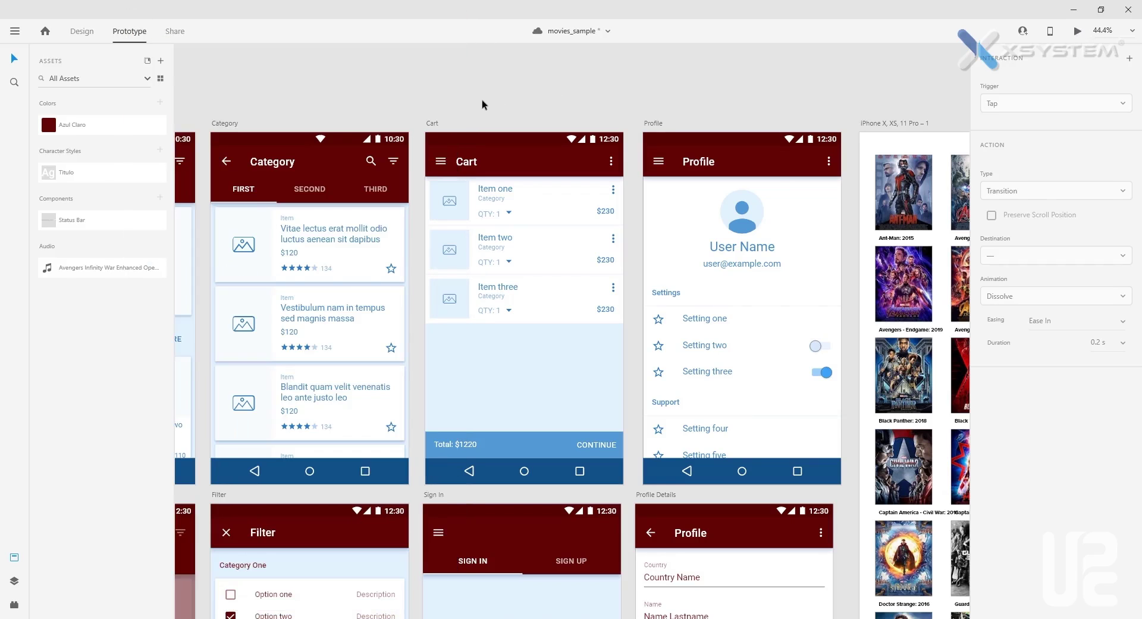
Link the product card on the Discover artboard to the Profile artboard with a Tap-triggered transition.
drag(421, 97, 742, 87)
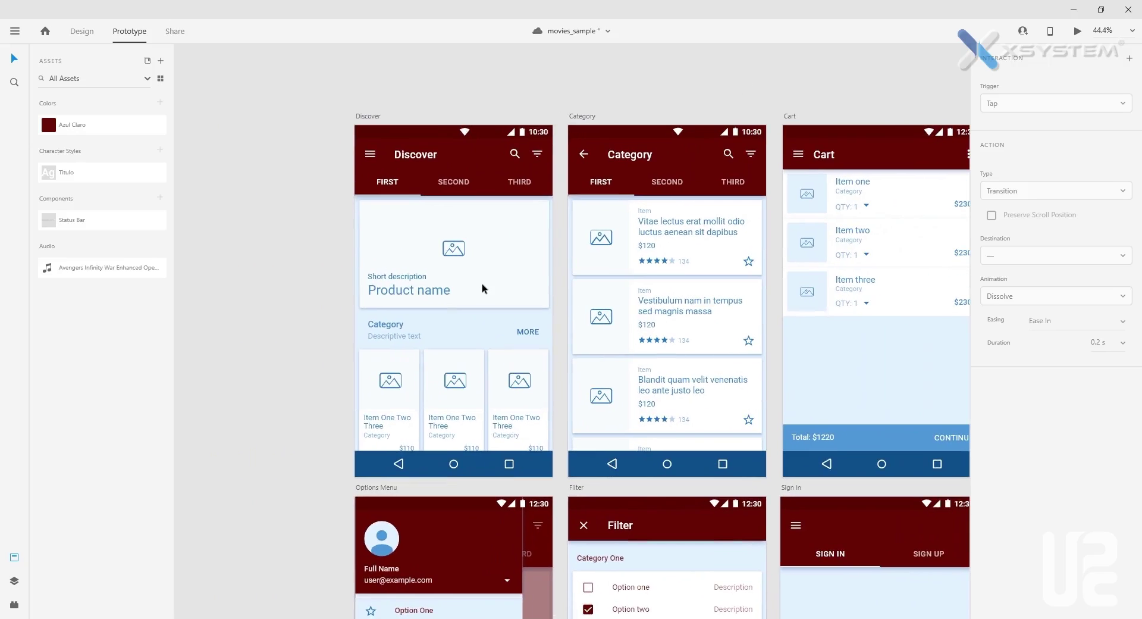
click(480, 283)
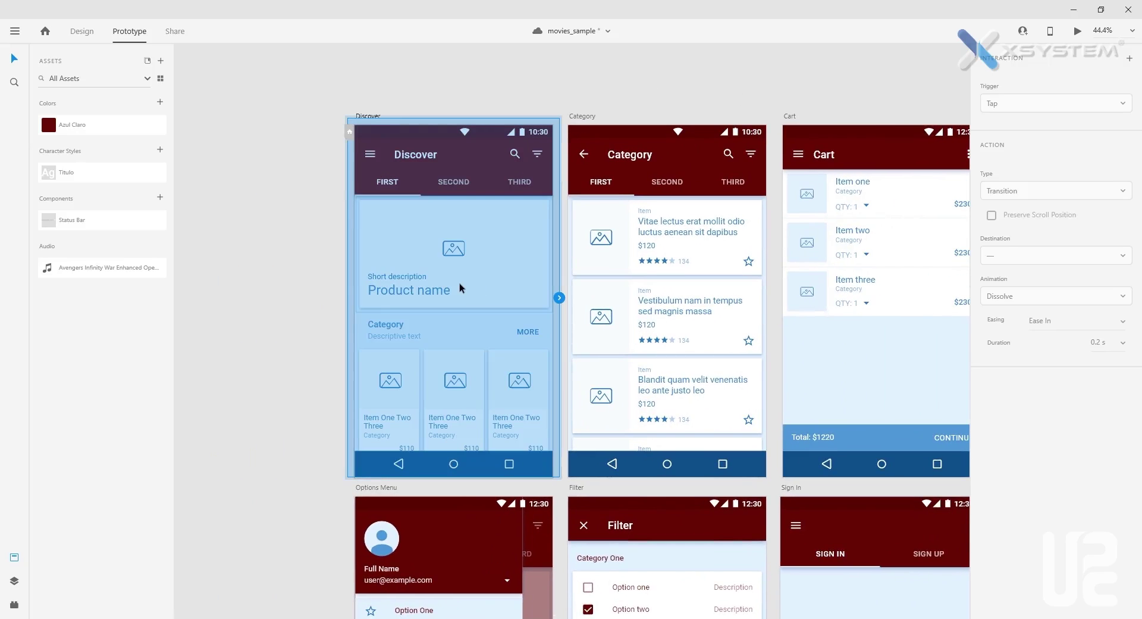
click(444, 286)
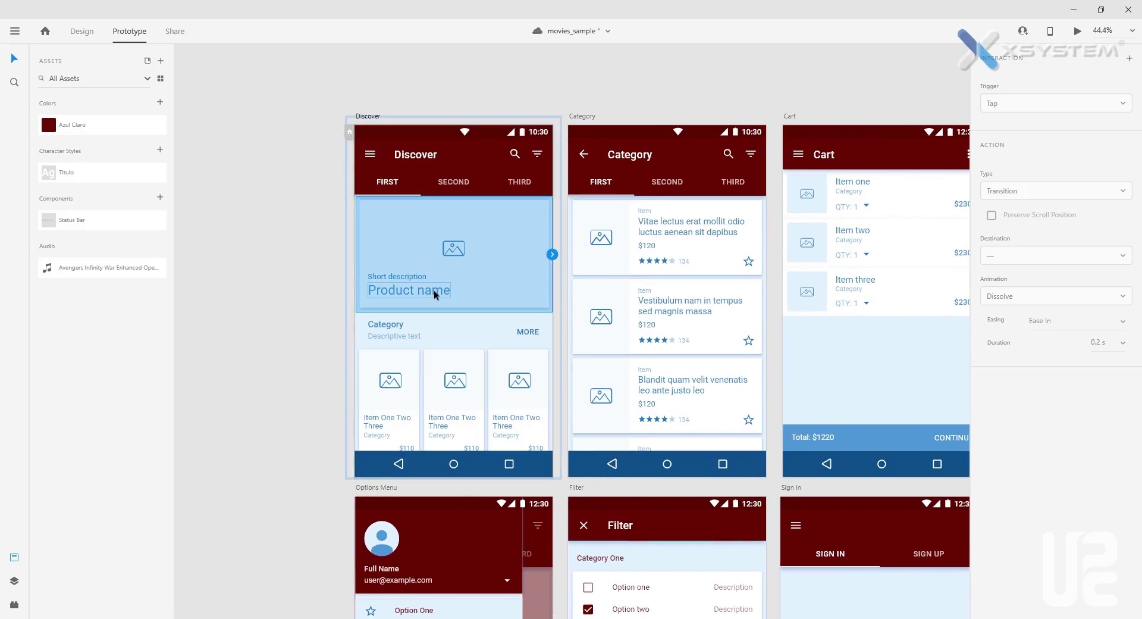
drag(552, 254, 777, 291)
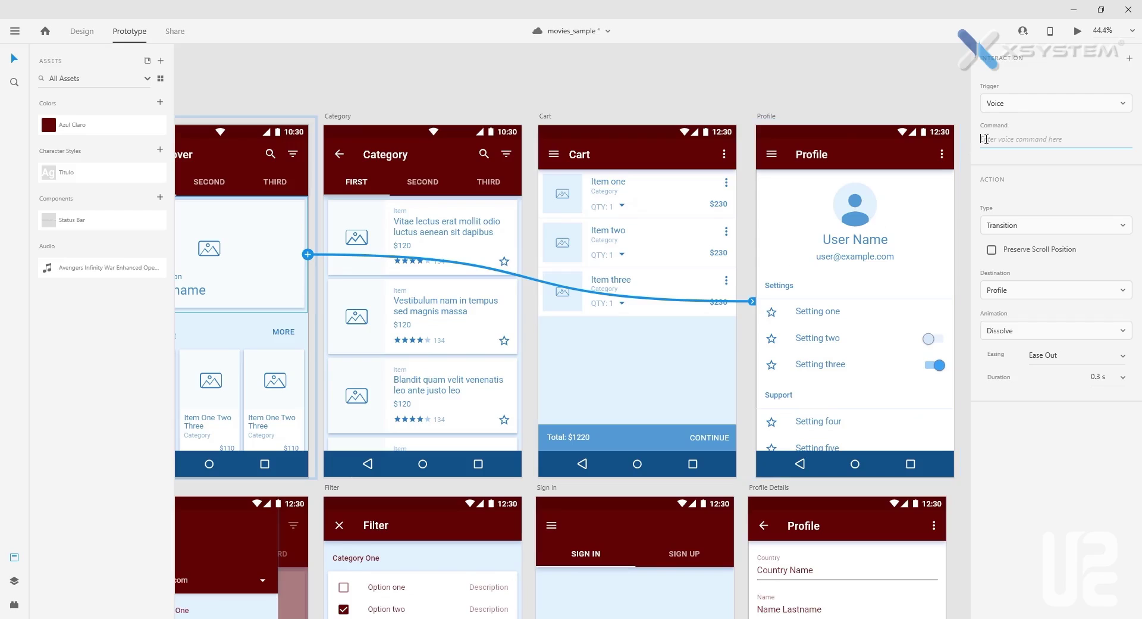
click(1019, 118)
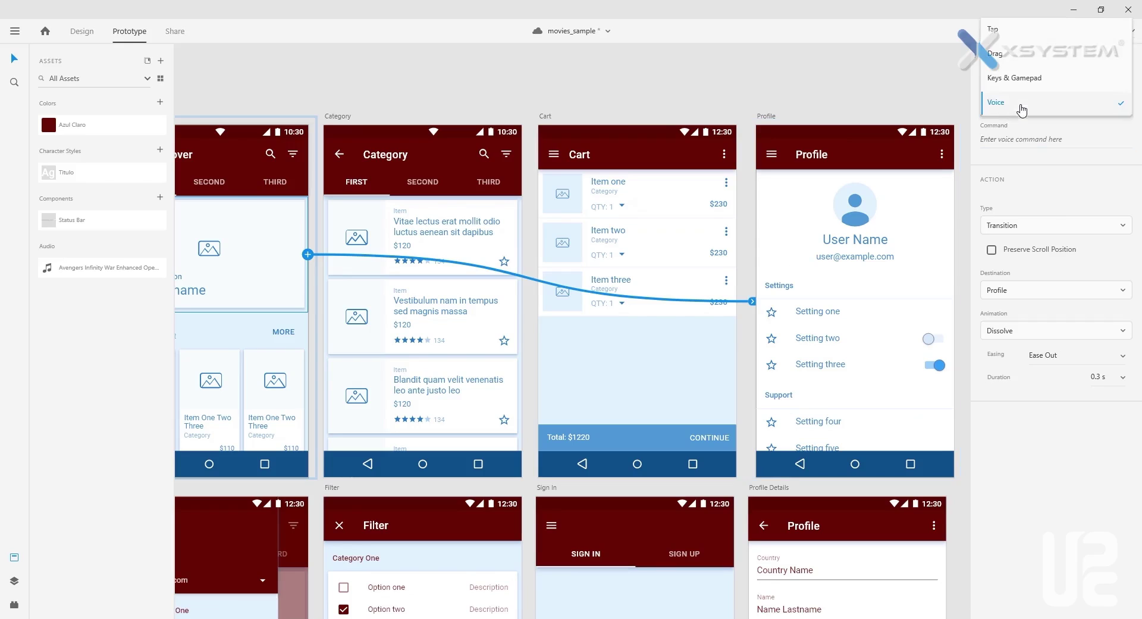
click(1014, 39)
click(746, 92)
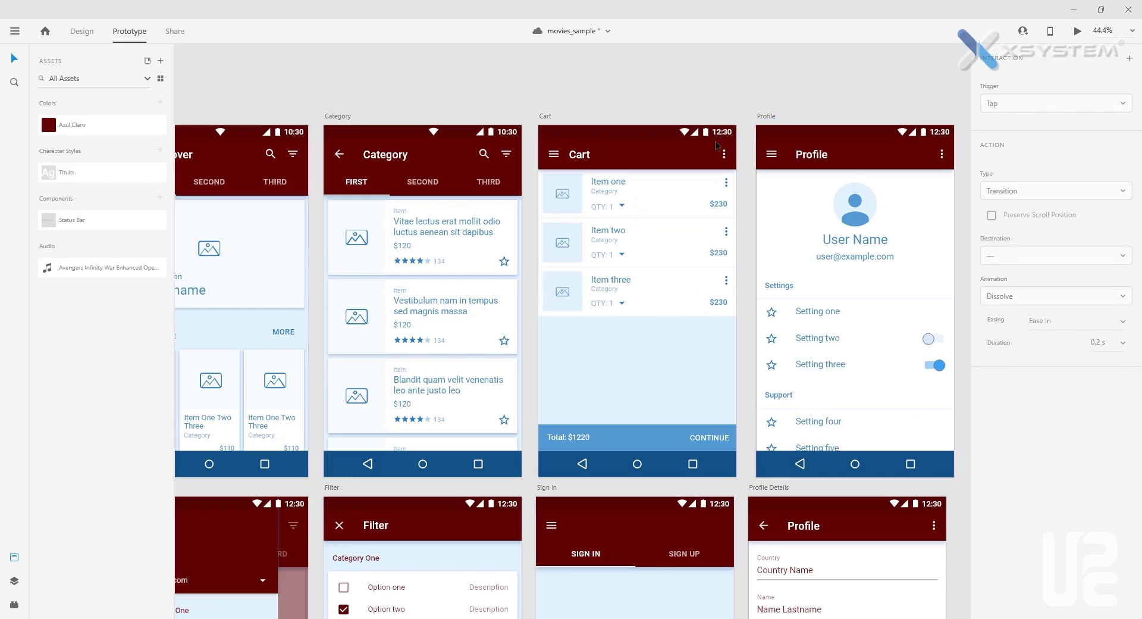
Preview the prototype from the Discover product card to Profile and from its avatar to Cart, and close the preview.
key(ctrl+Return)
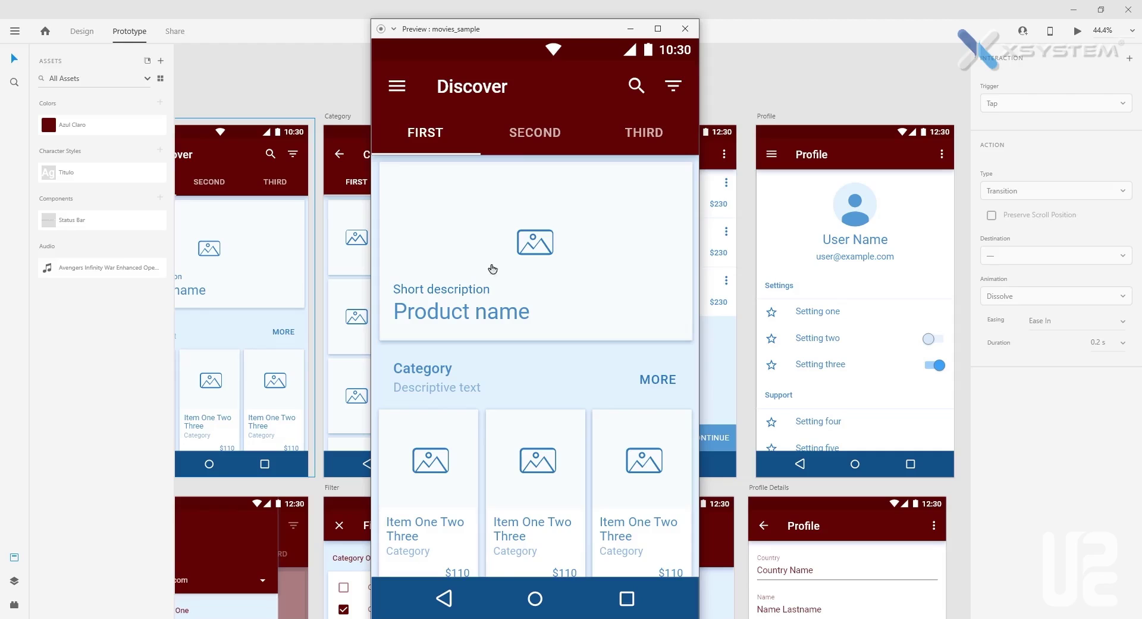
click(530, 277)
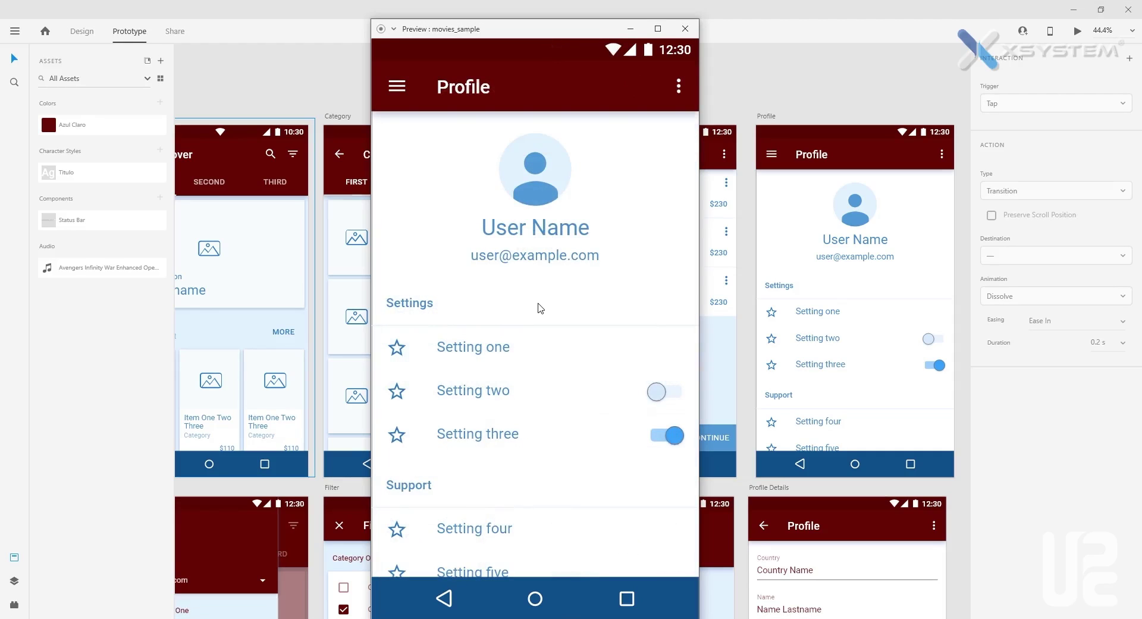
click(533, 189)
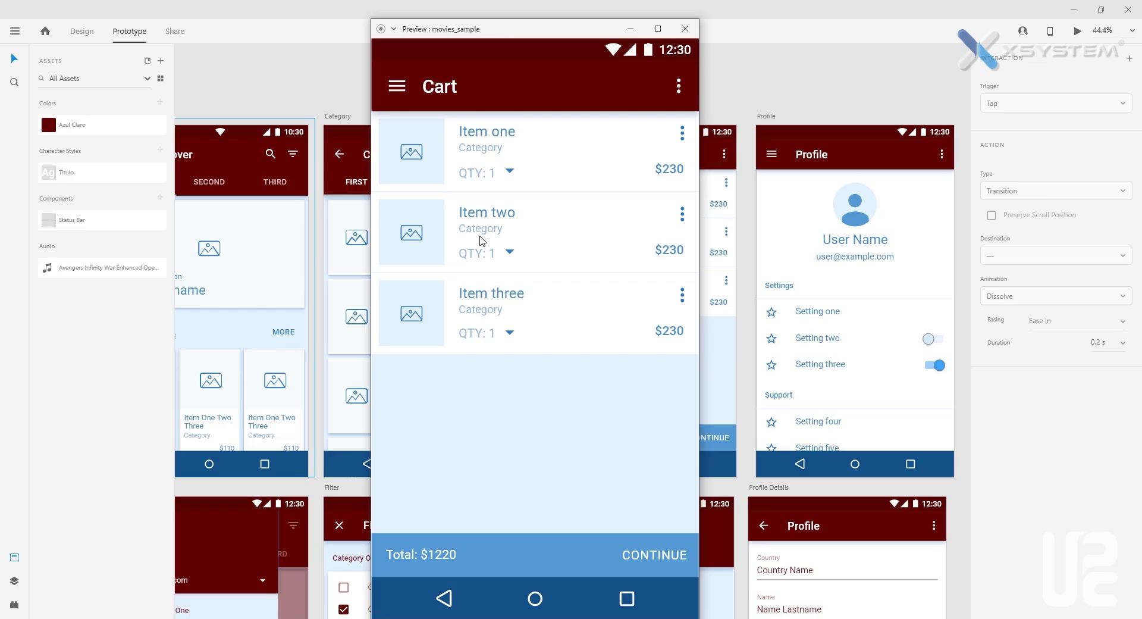
click(685, 29)
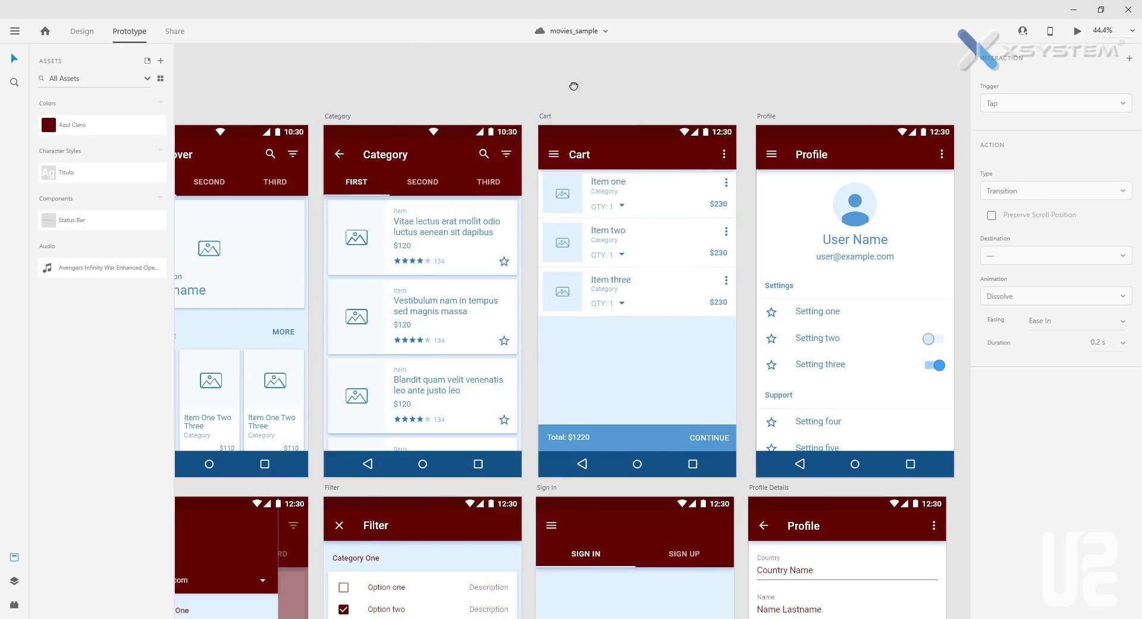
Redirect the Cart artboard's interaction from the Profile artboard to the iPhone X, XS, 11 Pro – 1 movie artboard.
drag(574, 87, 310, 82)
click(388, 280)
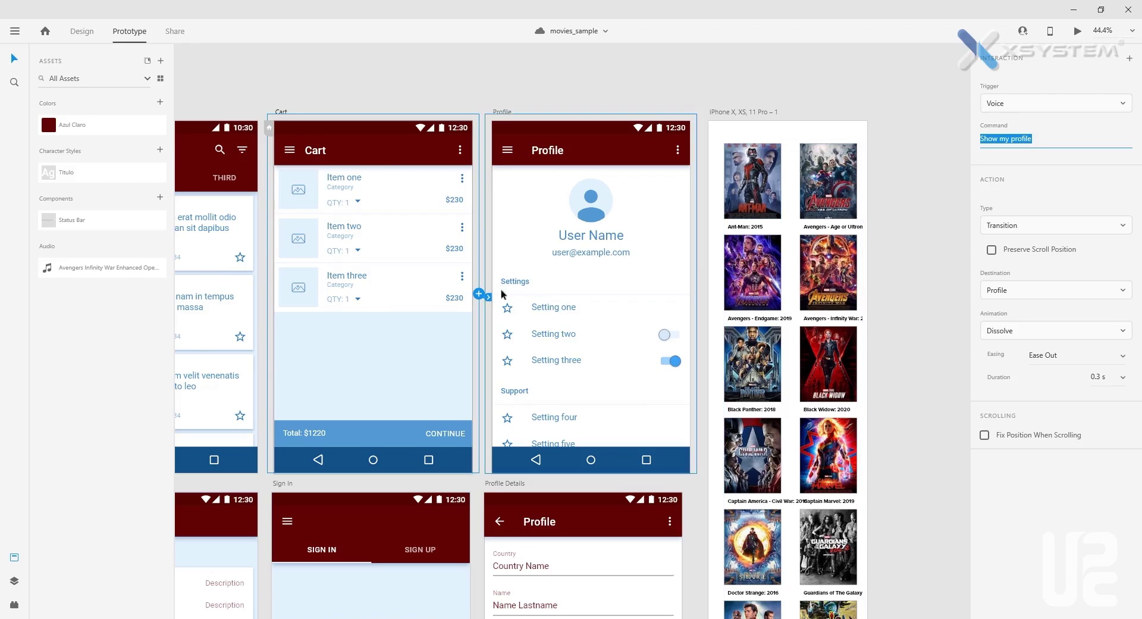
drag(480, 296, 751, 263)
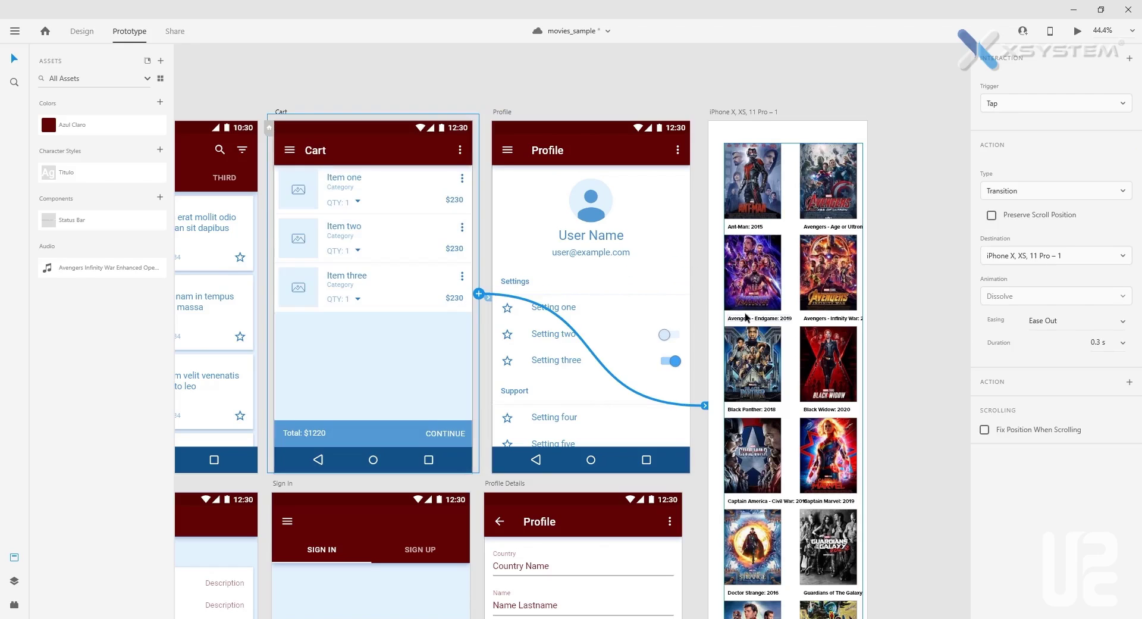
Set the Cart interaction's trigger to Voice with the command "go to movi", and save the document.
click(1018, 104)
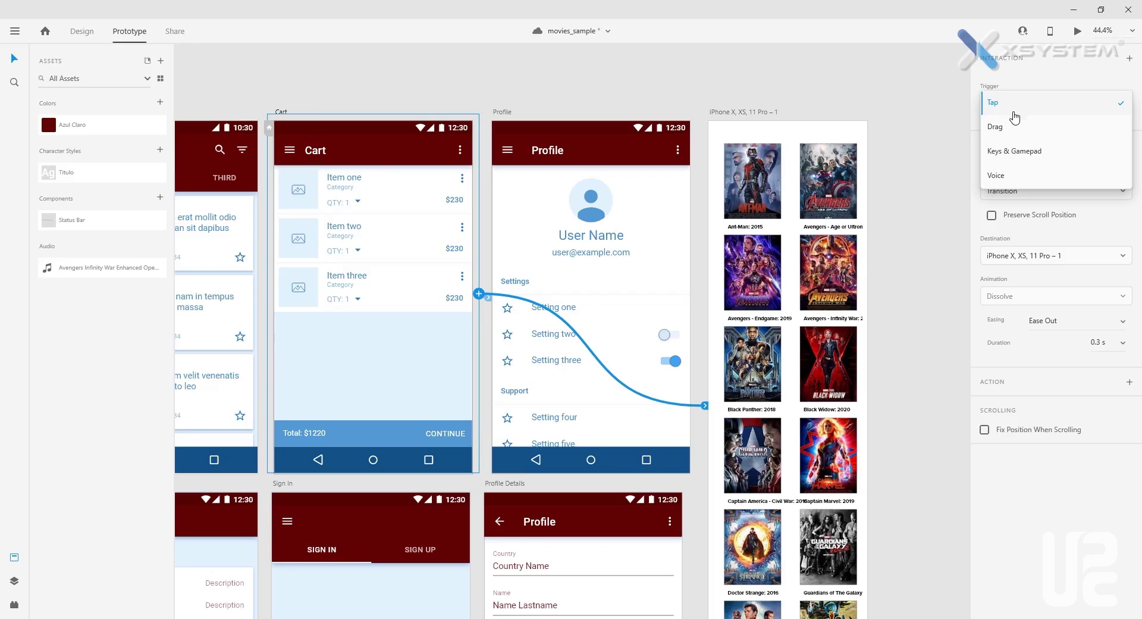
click(1006, 177)
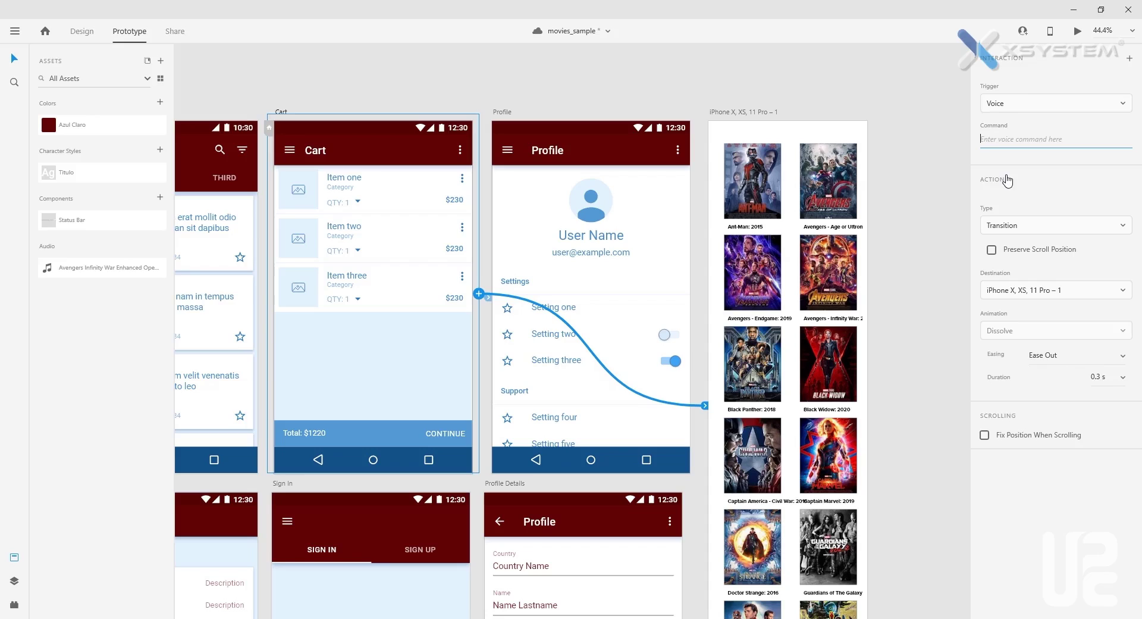
text(go to movi)
key(ctrl+s)
click(896, 195)
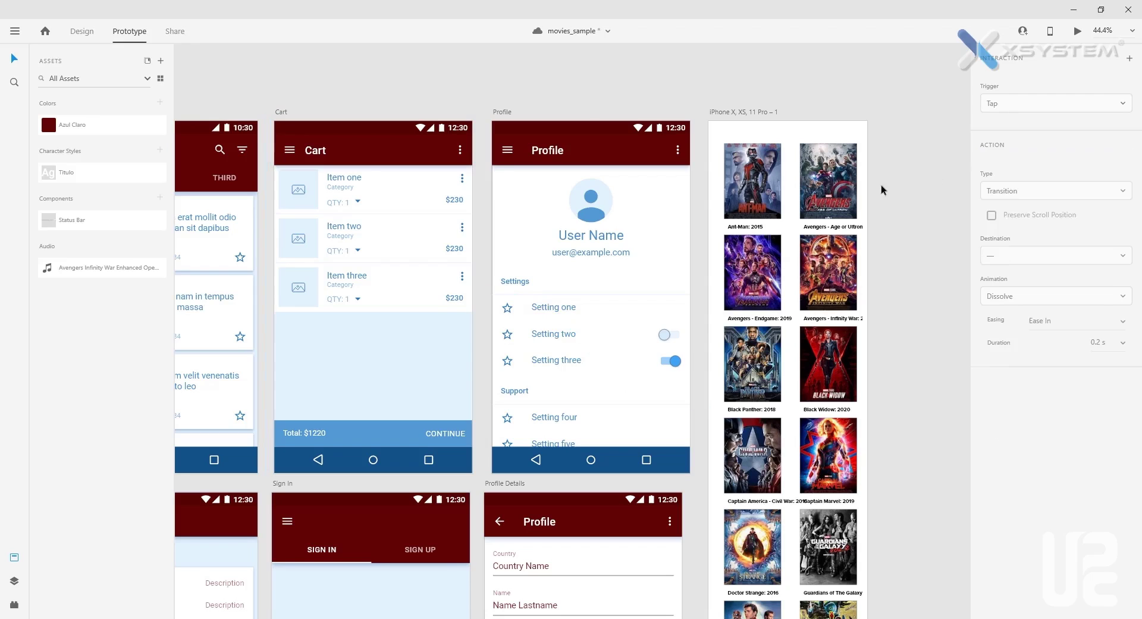
Add a voice-triggered Scroll To interaction from the Ant-Man poster to Repeat Grid 1, and review the available triggers.
click(818, 133)
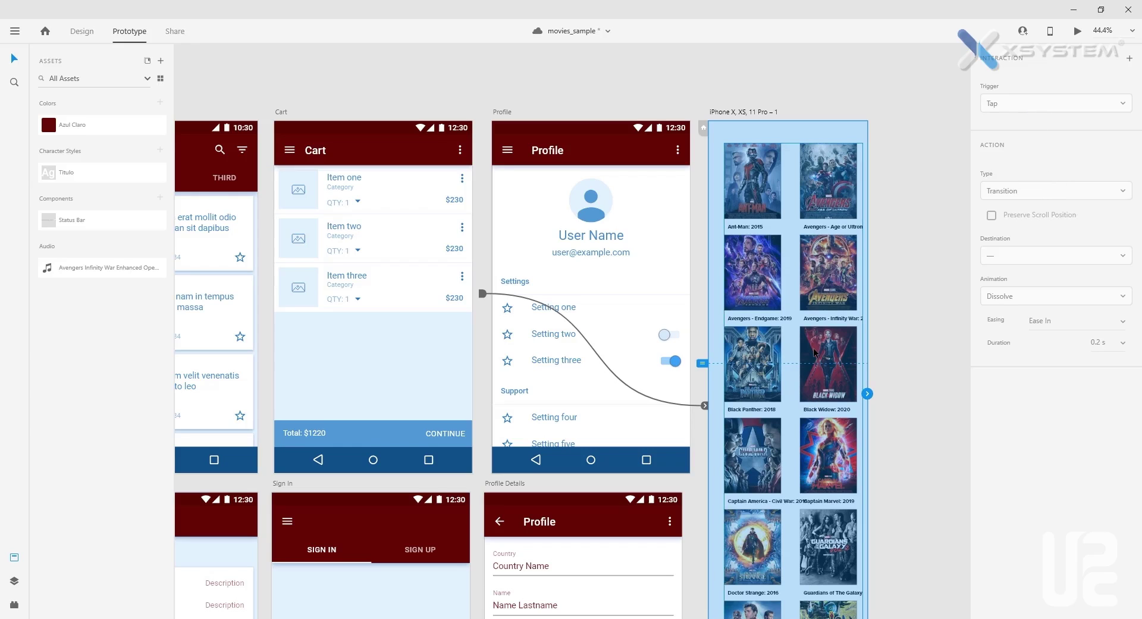
double_click(771, 209)
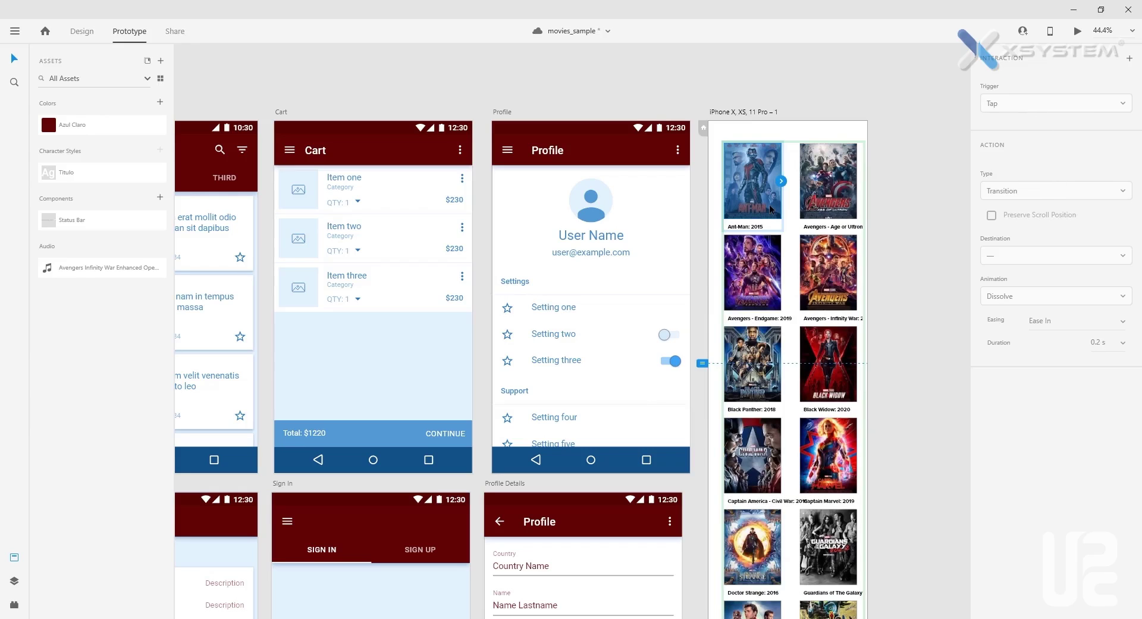
drag(781, 181, 809, 203)
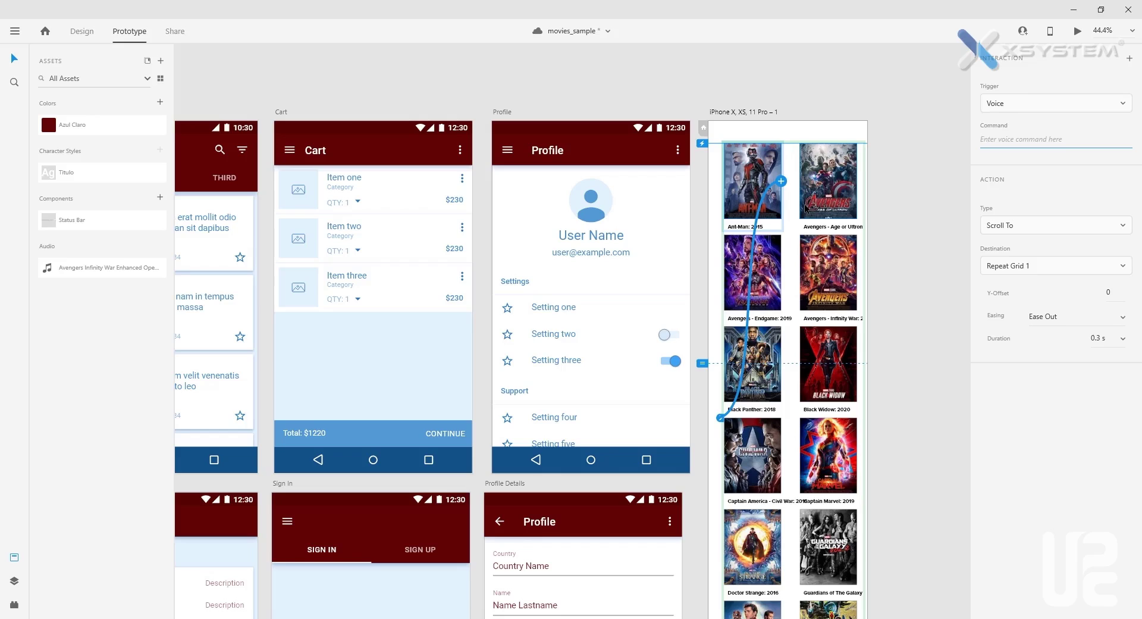
click(1041, 103)
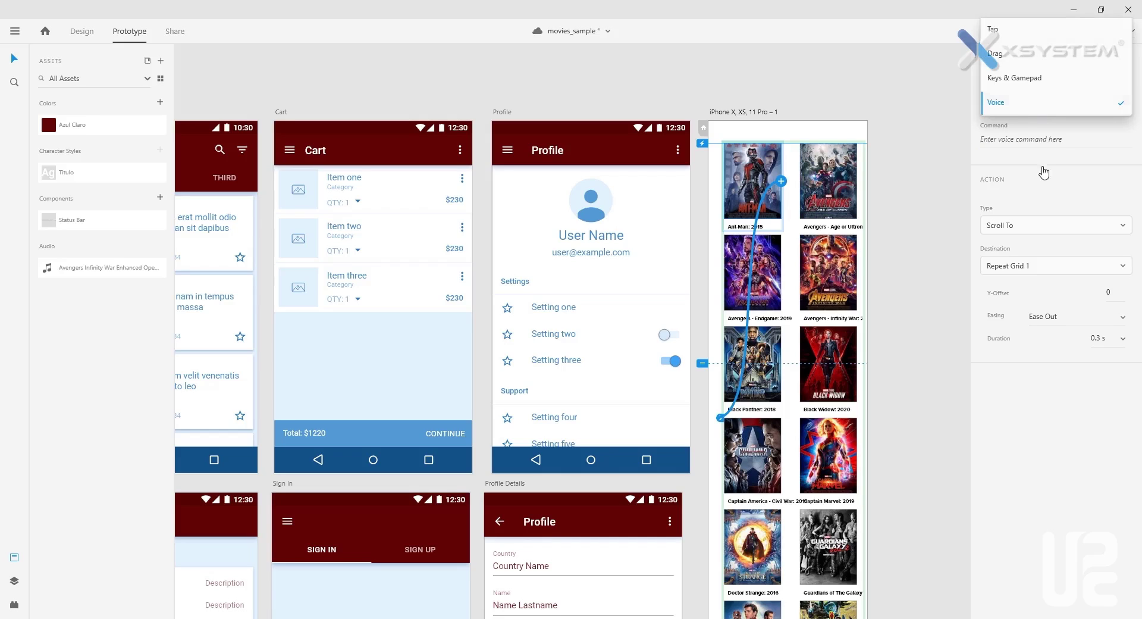
click(1045, 202)
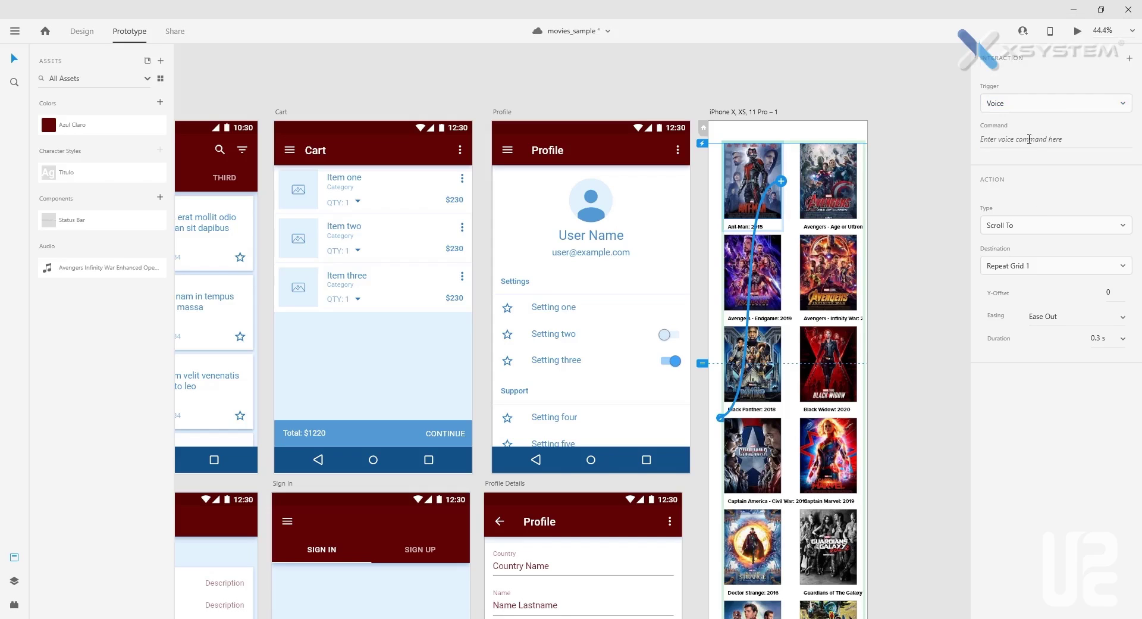
click(910, 229)
Preview the flow from Discover through Profile and Cart to the movie artboard, and browse the poster grid from top to bottom.
click(1078, 32)
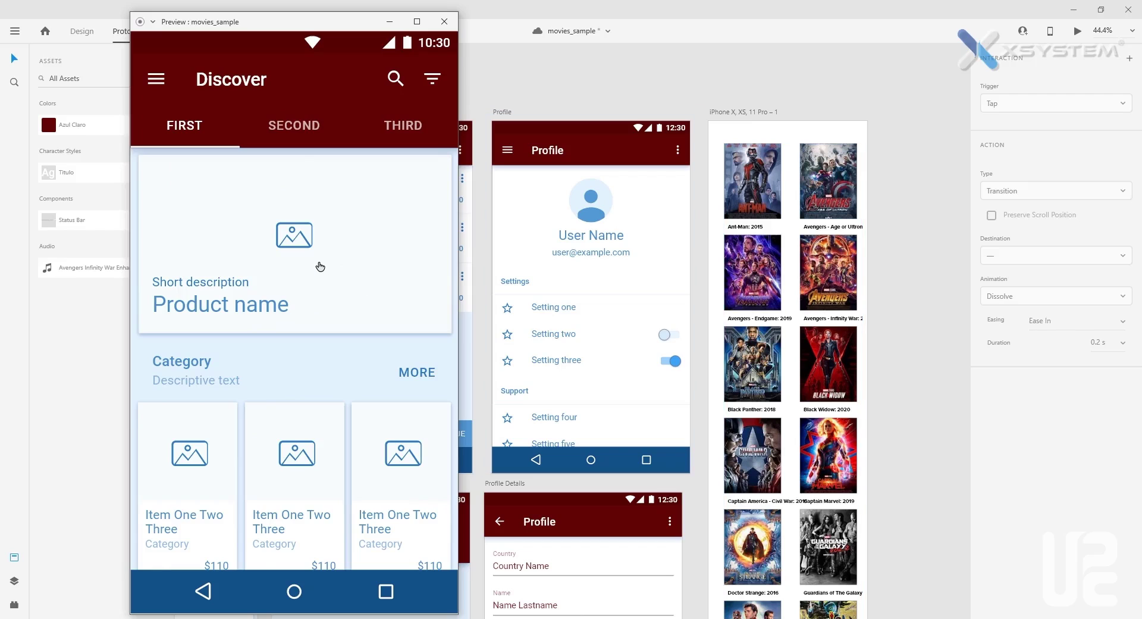
click(320, 266)
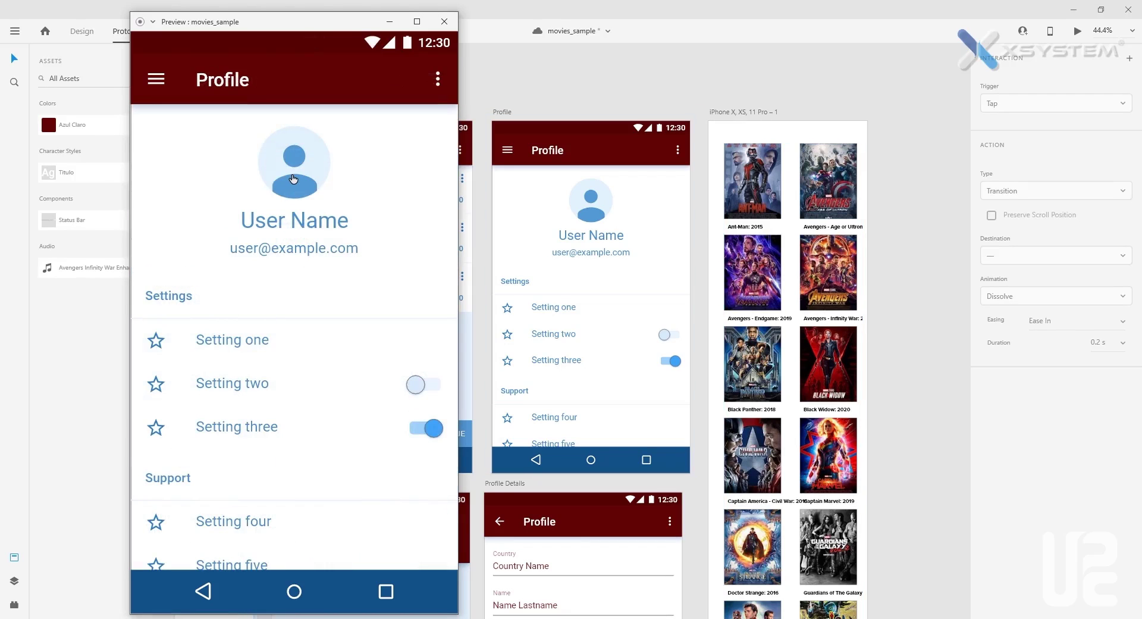
click(293, 178)
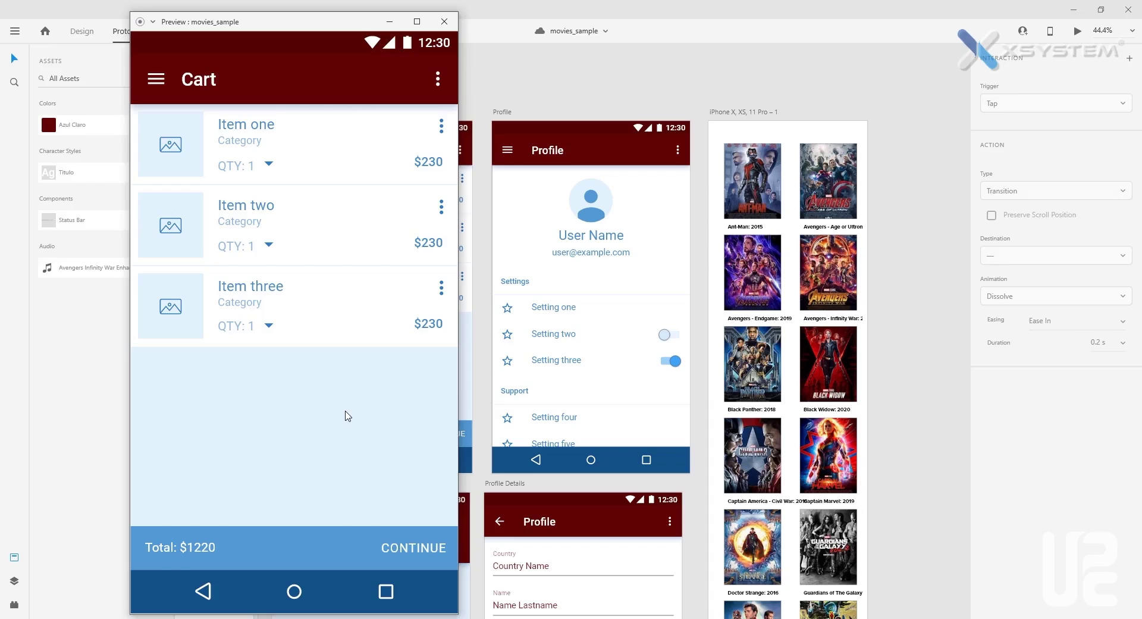
click(347, 415)
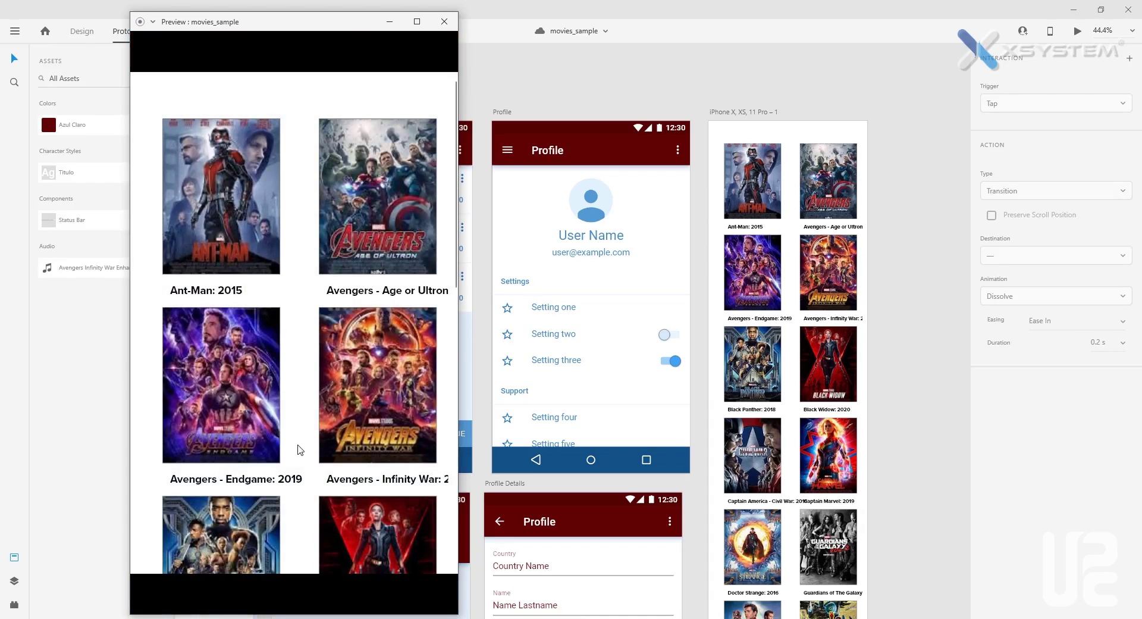
scroll(358, 352, down, 10)
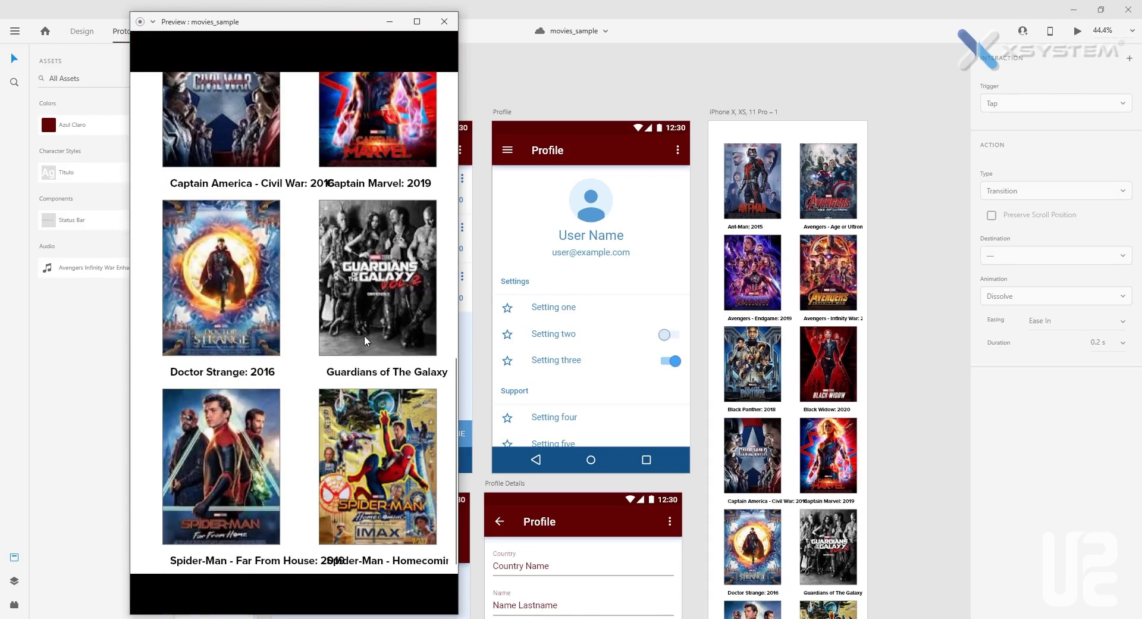
scroll(364, 334, up, 10)
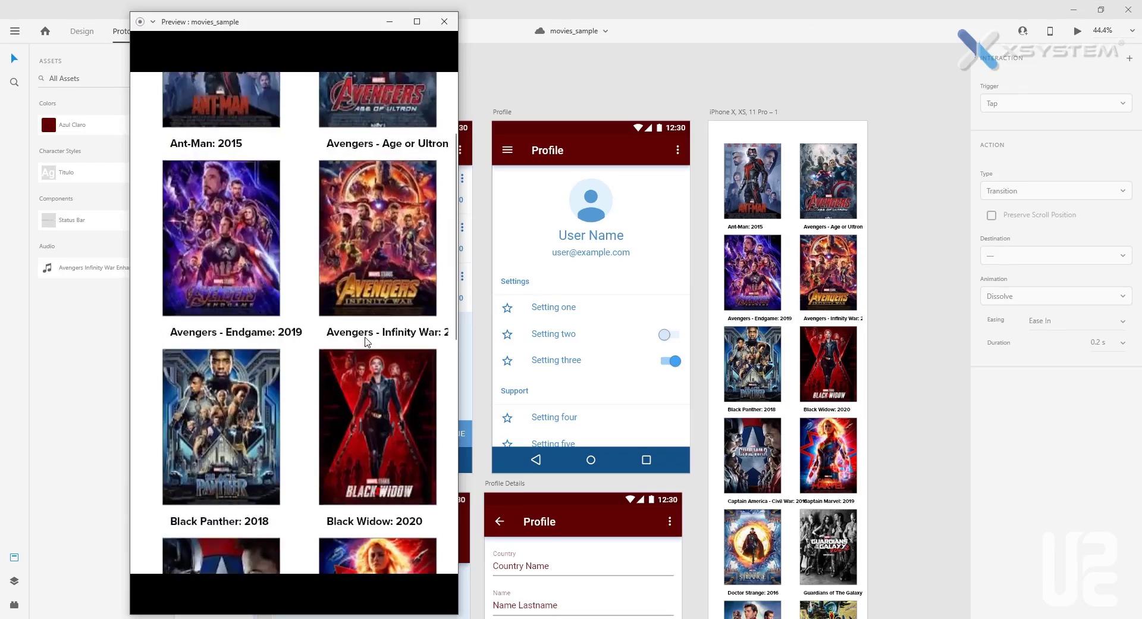
scroll(366, 341, down, 10)
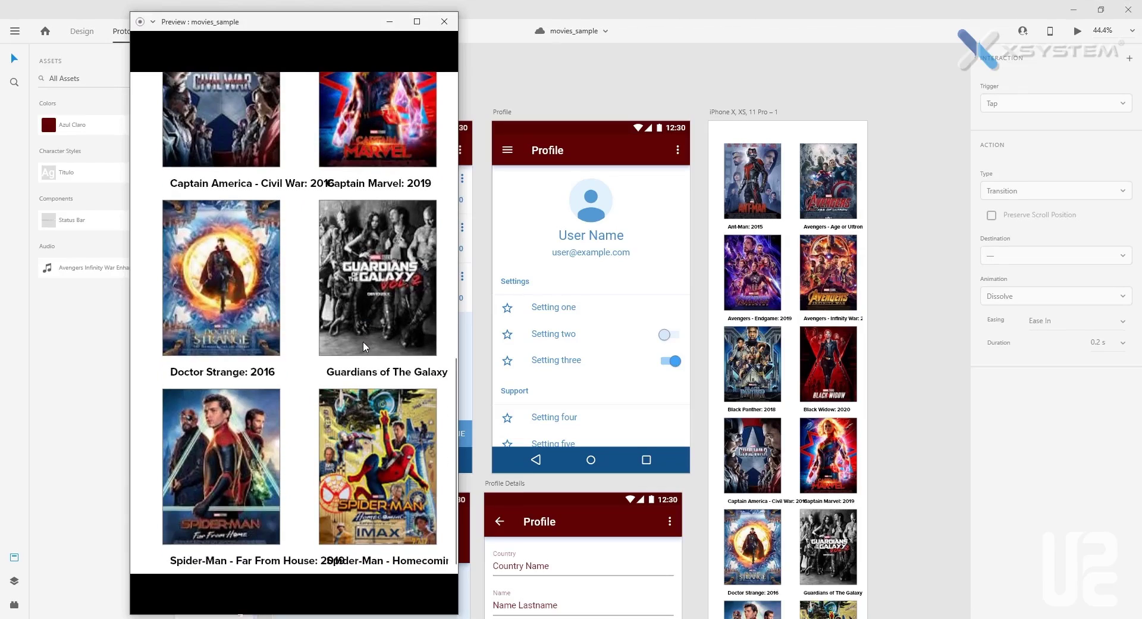
scroll(364, 345, up, 10)
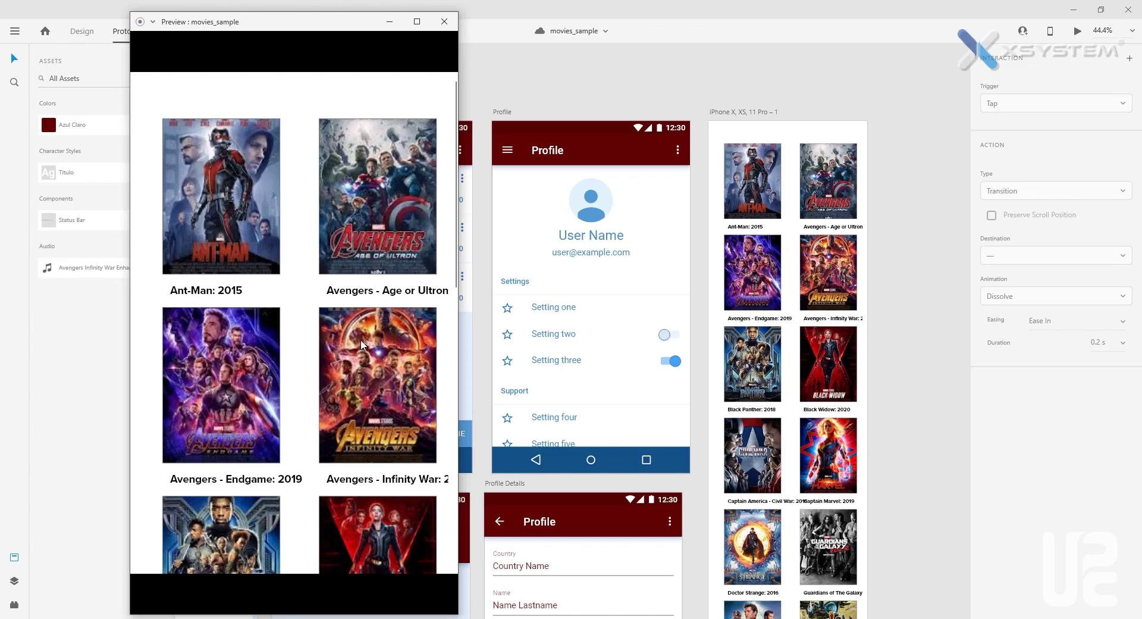
Close the prototype preview, set the share link's View Setting to Development, and look over the document's invite options.
click(445, 21)
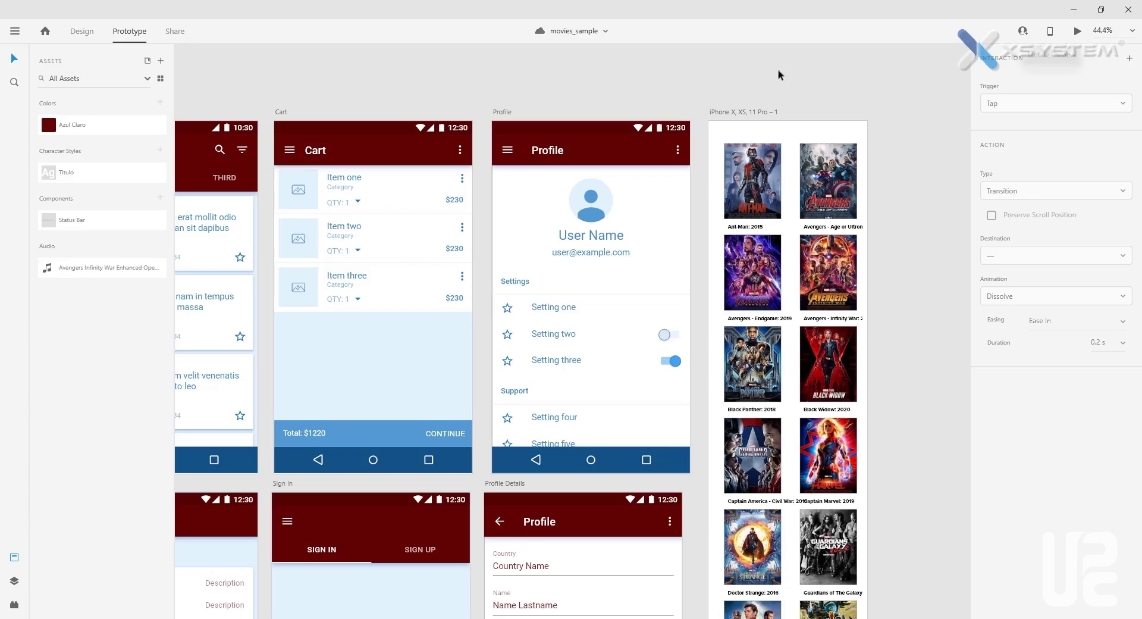
click(174, 34)
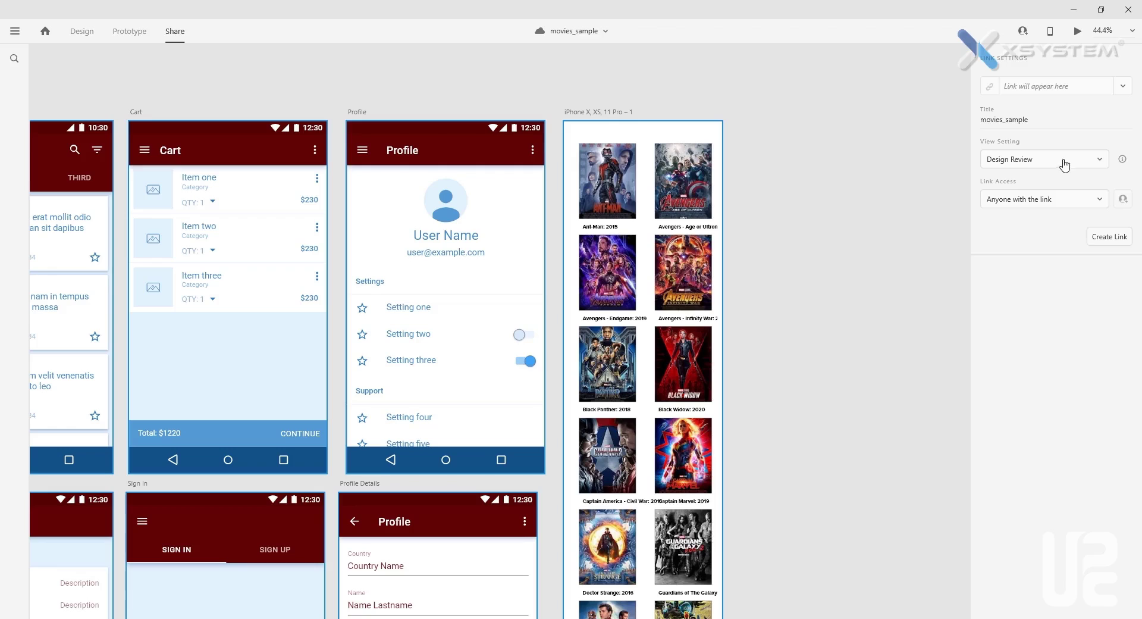
click(1103, 164)
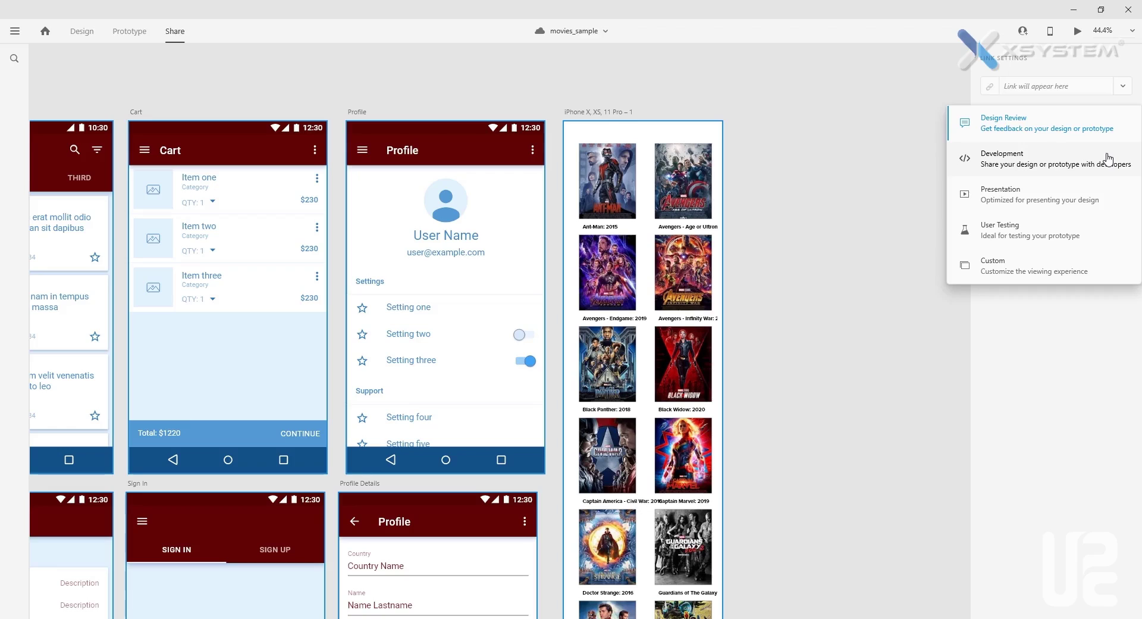
click(1023, 160)
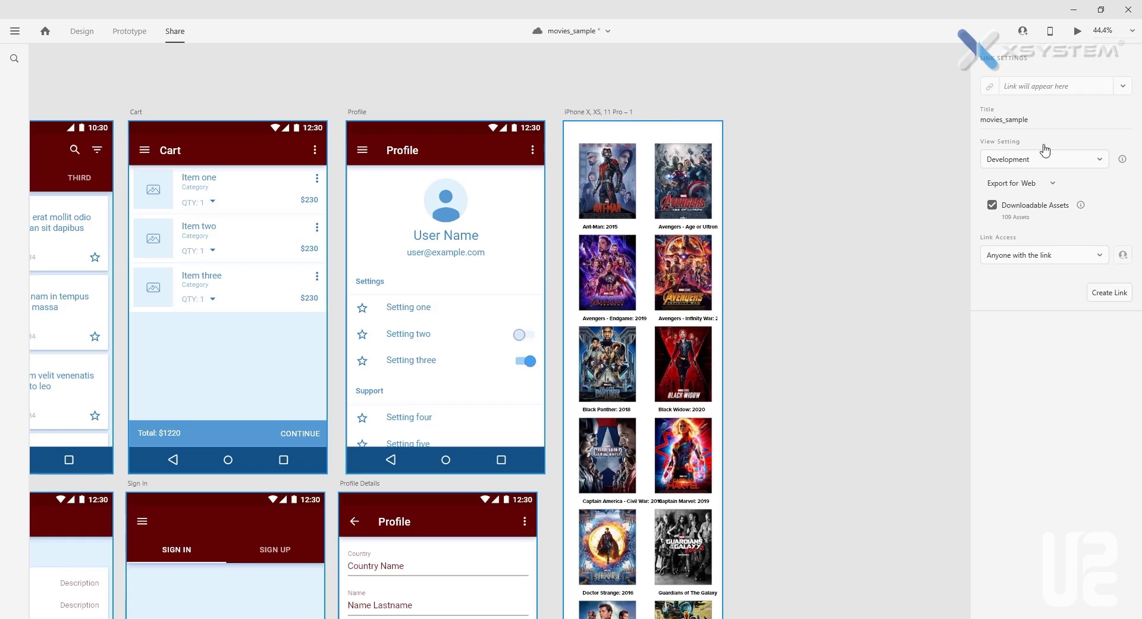
click(1023, 36)
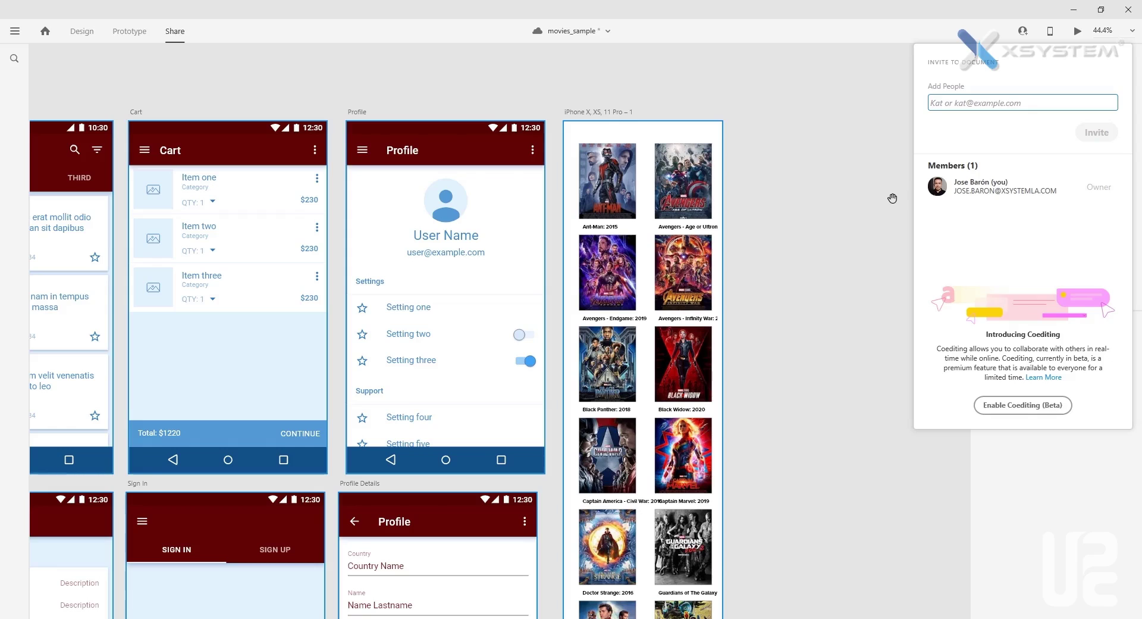
click(850, 209)
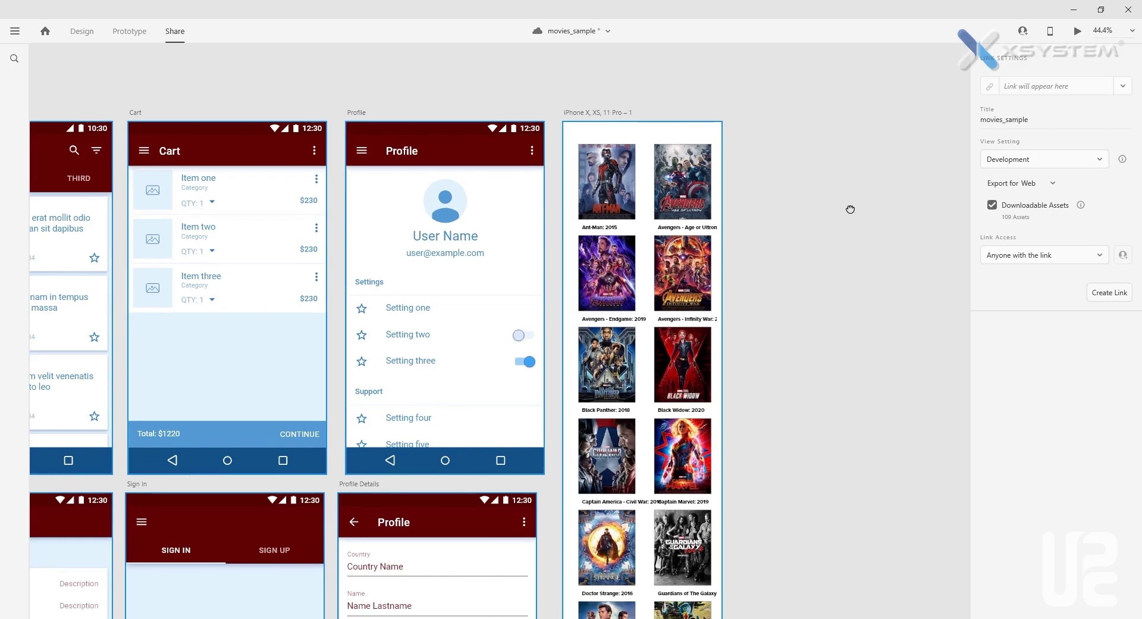
Minimize the movies_sample window, advance the Adobe presentation past the XD page, and close the interfaz document.
click(1073, 11)
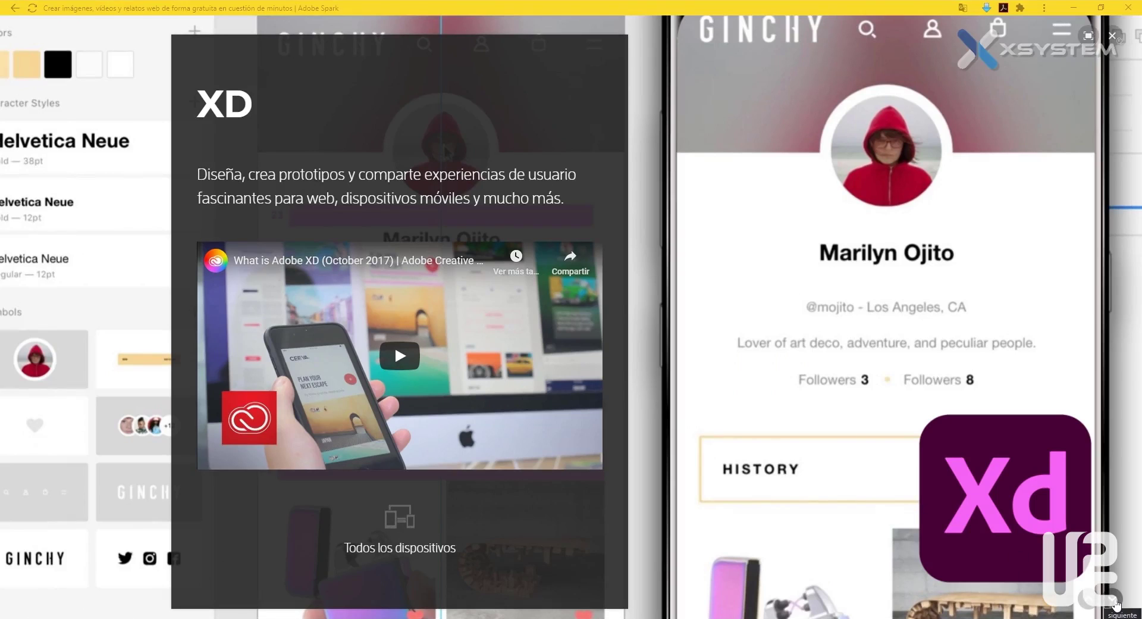
click(1117, 605)
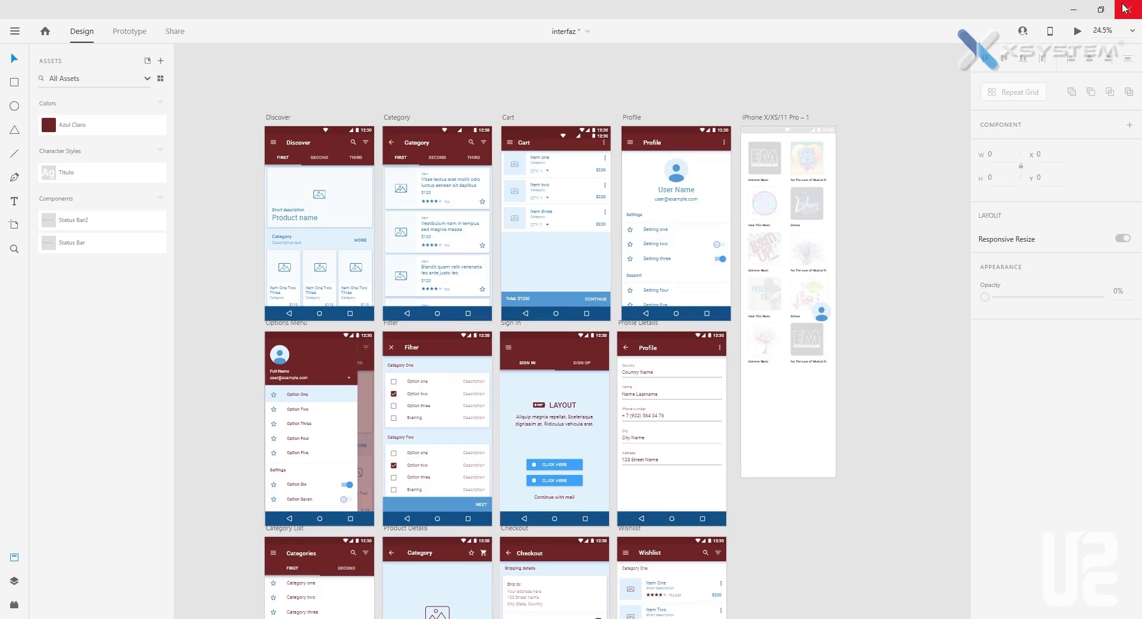
click(1128, 8)
click(606, 331)
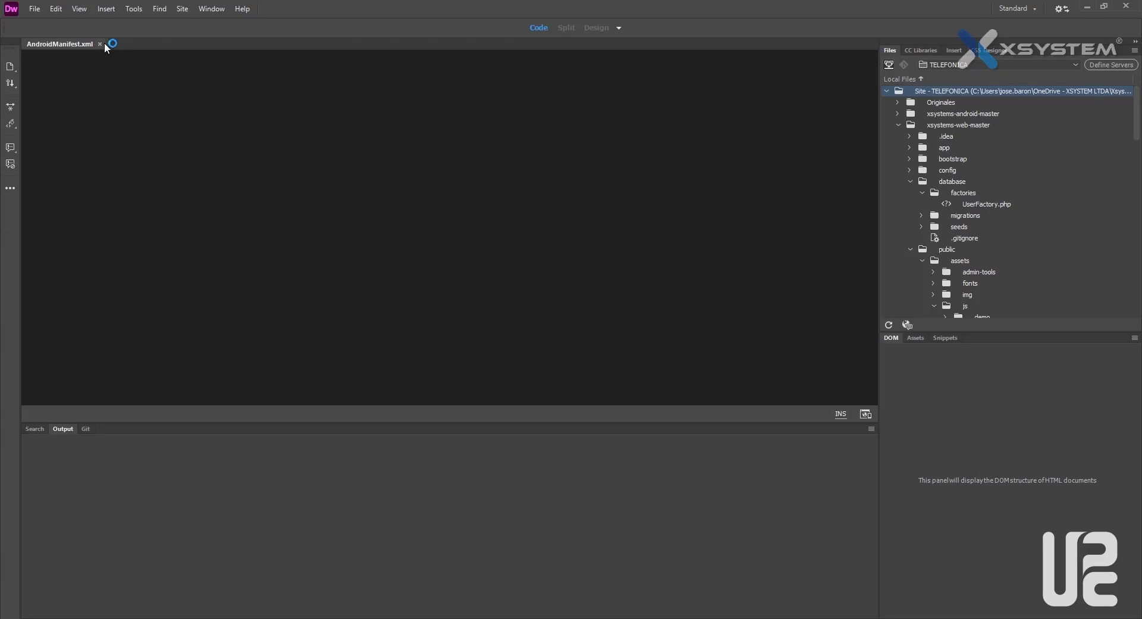
In Dreamweaver, close AndroidManifest.xml and create a document from the Email - Responsive starter template, dismissing the Bootstrap 4 Support notice.
click(100, 43)
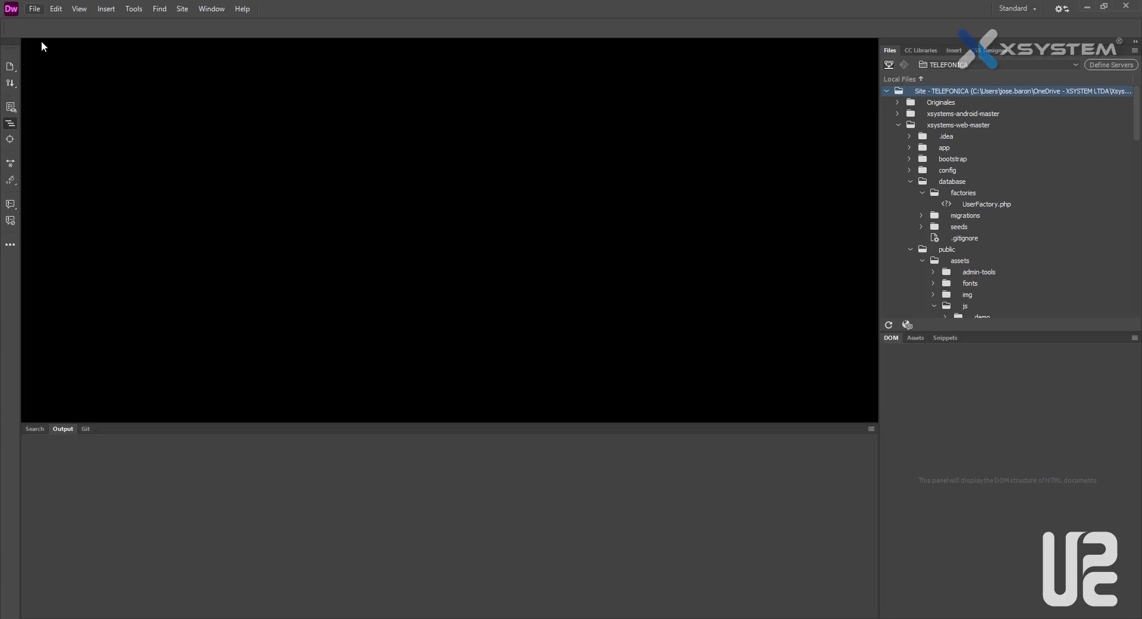
click(34, 8)
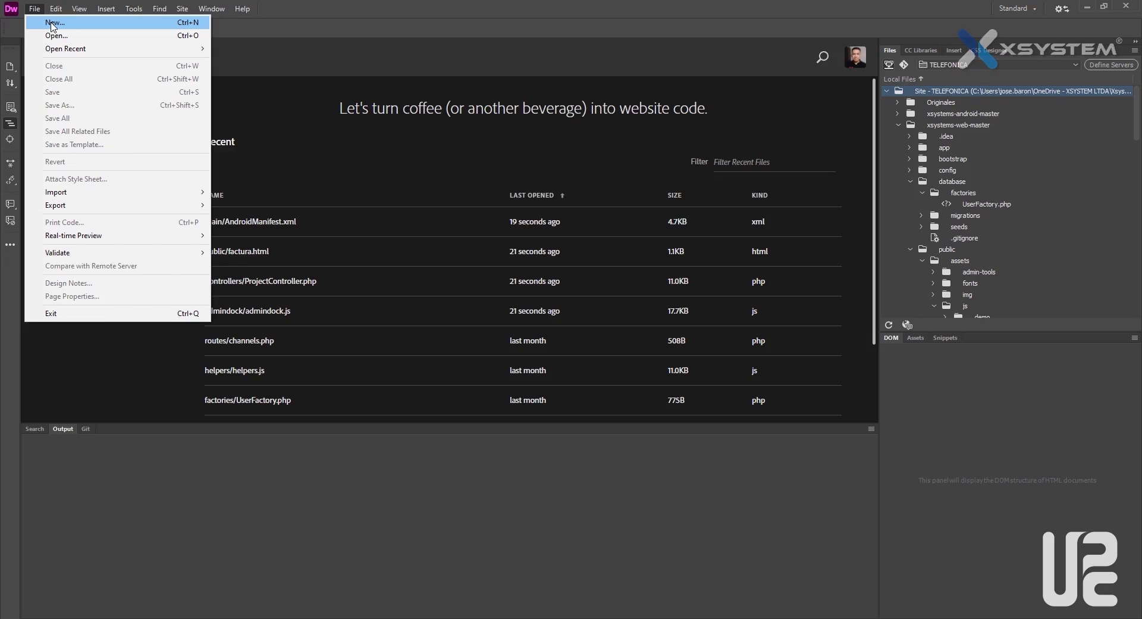
click(51, 22)
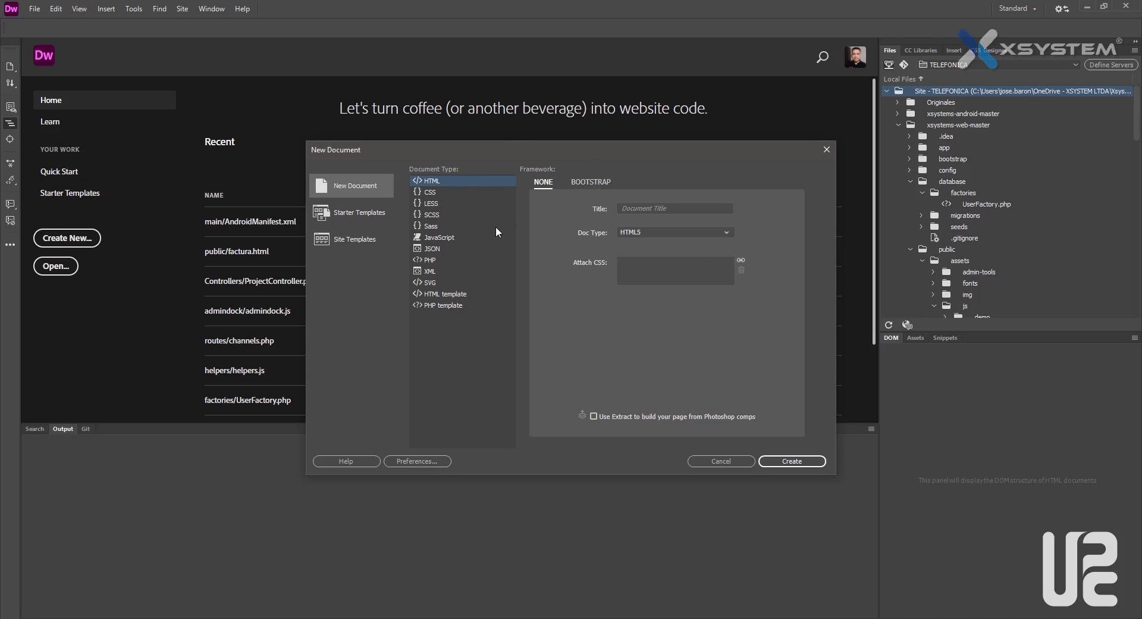
click(366, 211)
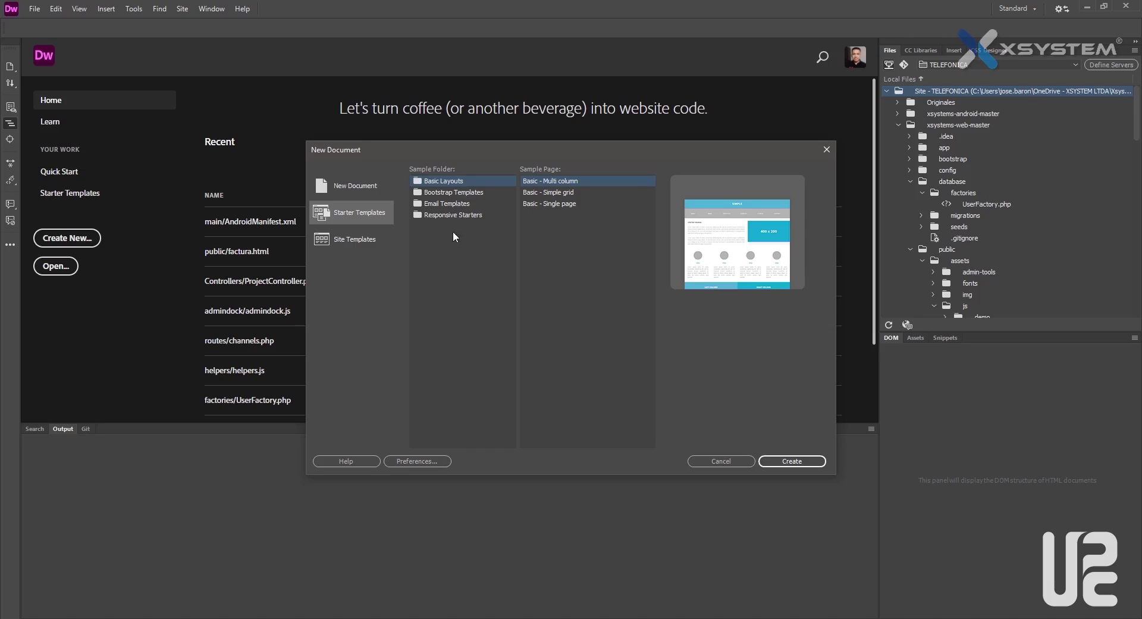
click(445, 204)
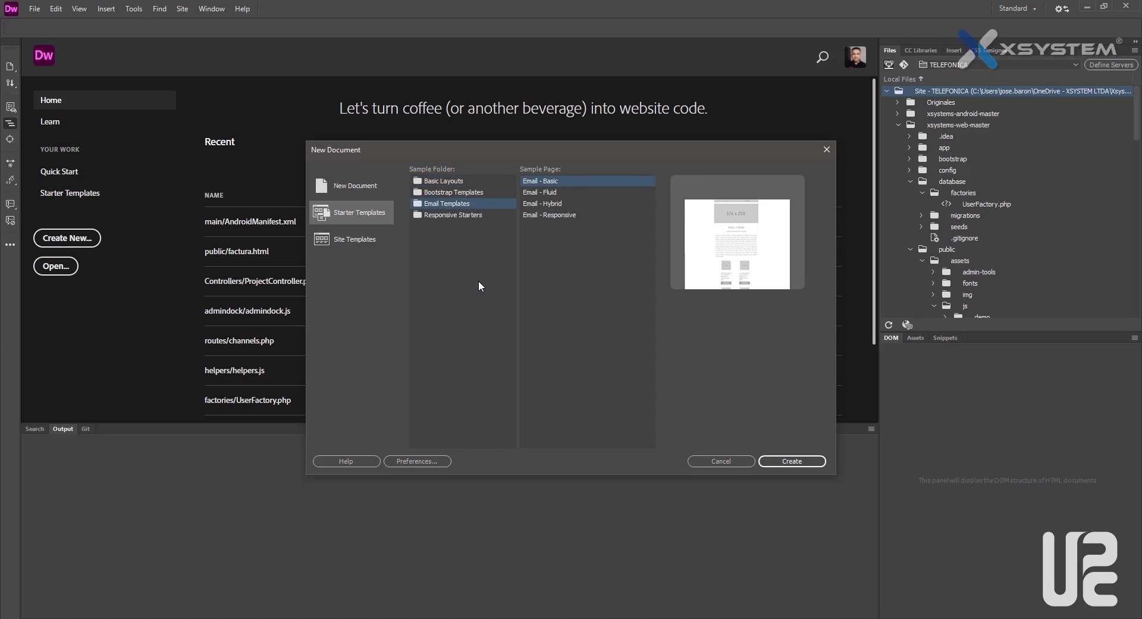
click(543, 194)
click(542, 205)
click(541, 217)
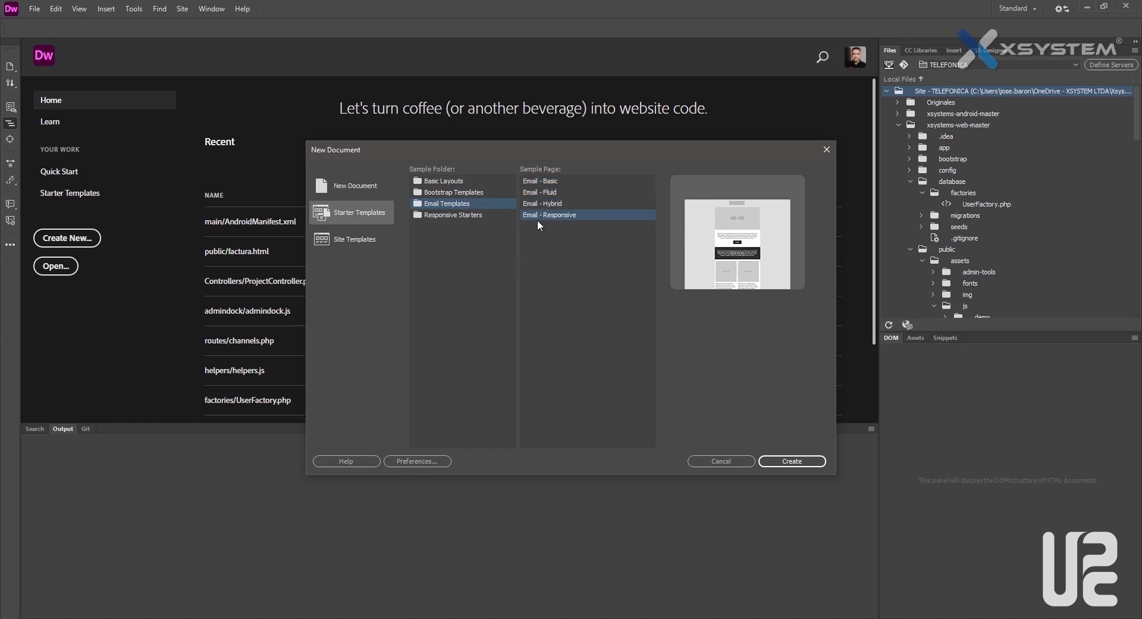
click(797, 462)
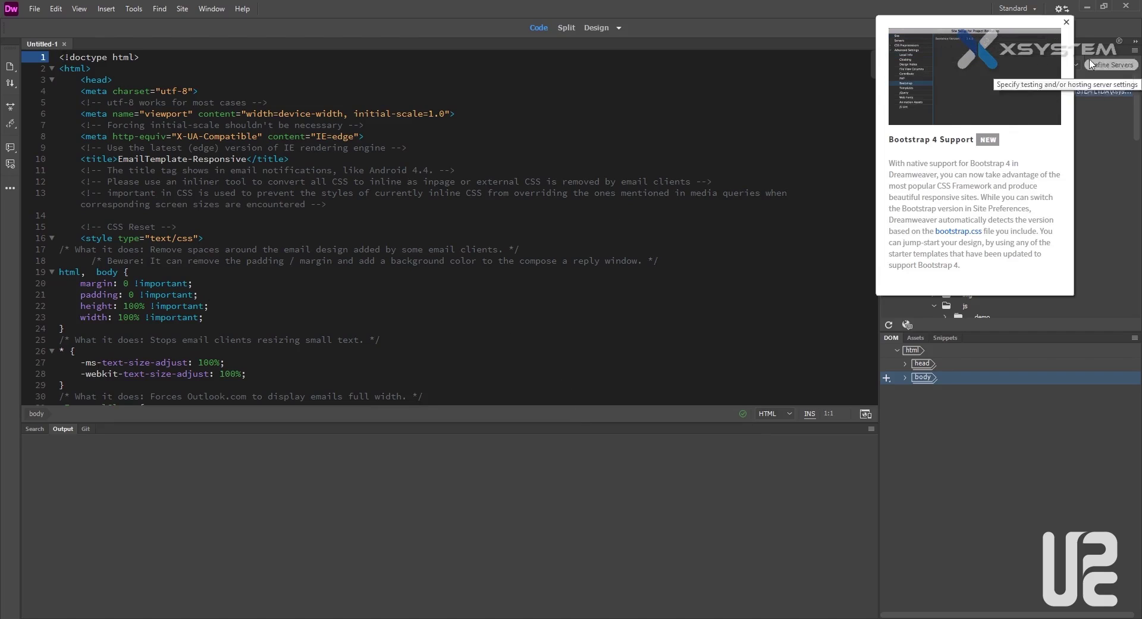
click(1066, 22)
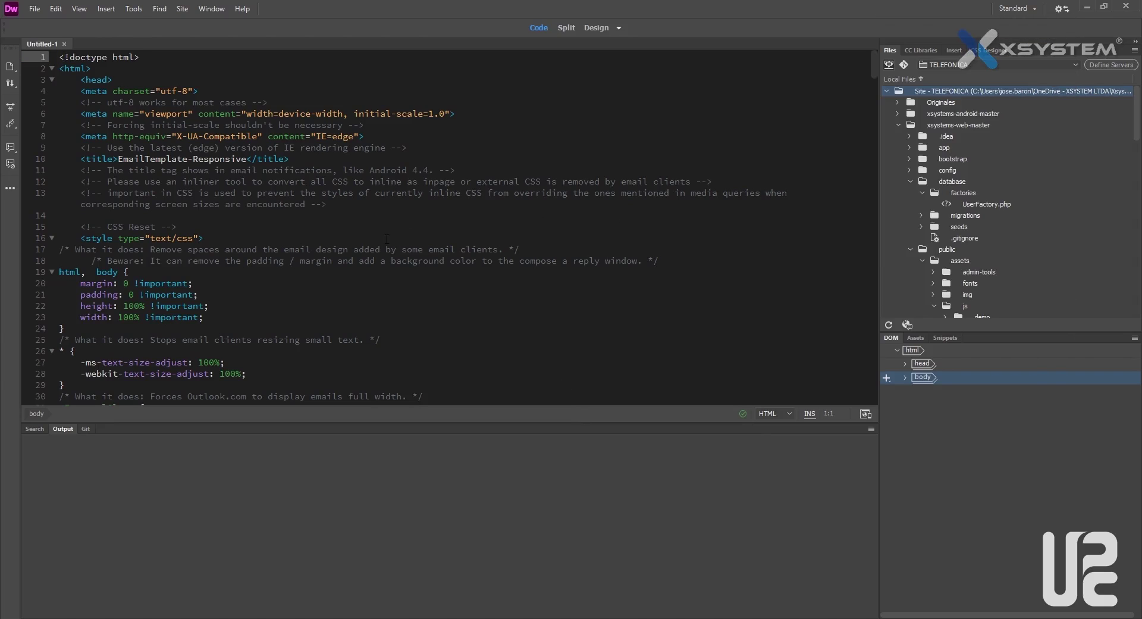
Review the email template's code, and use Split view to locate the code of the 600×300 hero image and the two-column text.
scroll(388, 239, down, 20)
scroll(387, 242, up, 20)
click(565, 28)
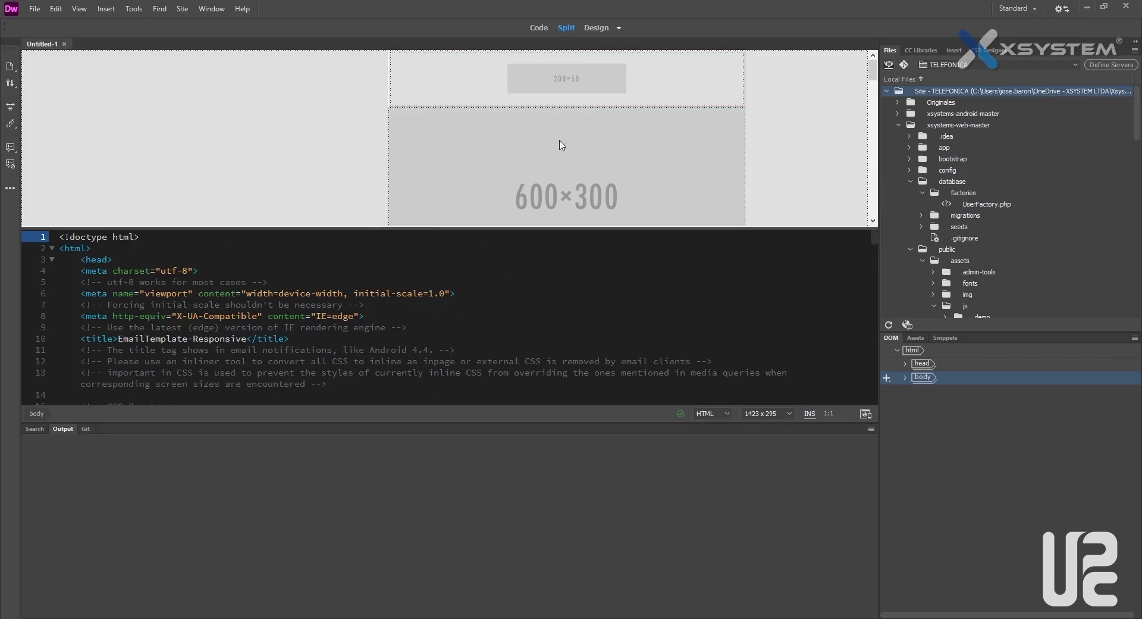
click(566, 159)
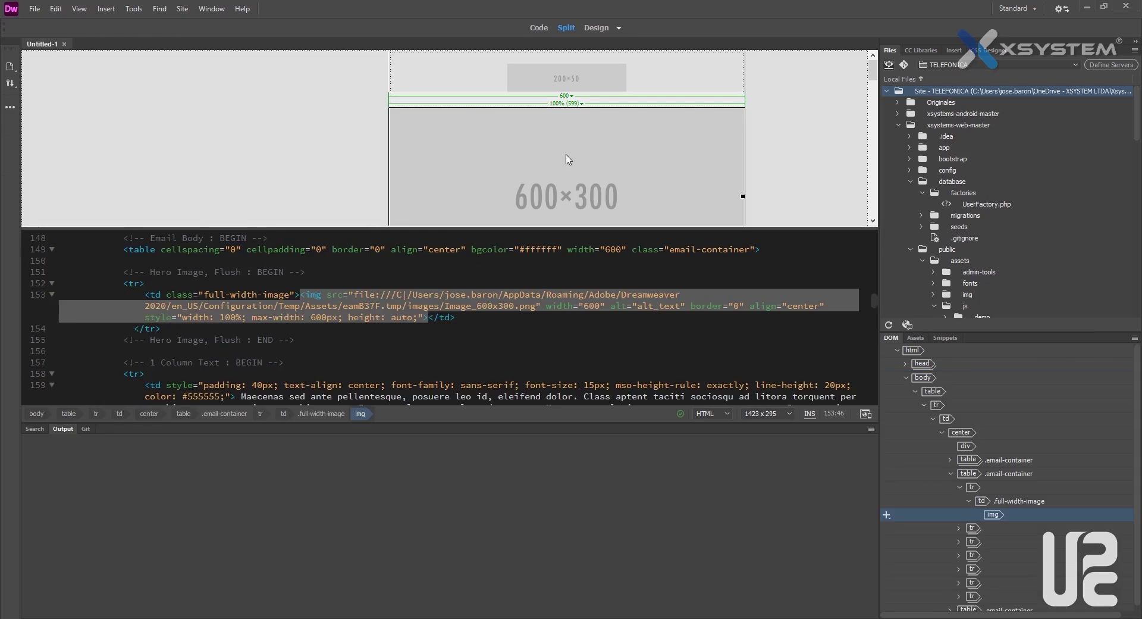
scroll(590, 181, down, 1)
scroll(592, 183, down, 6)
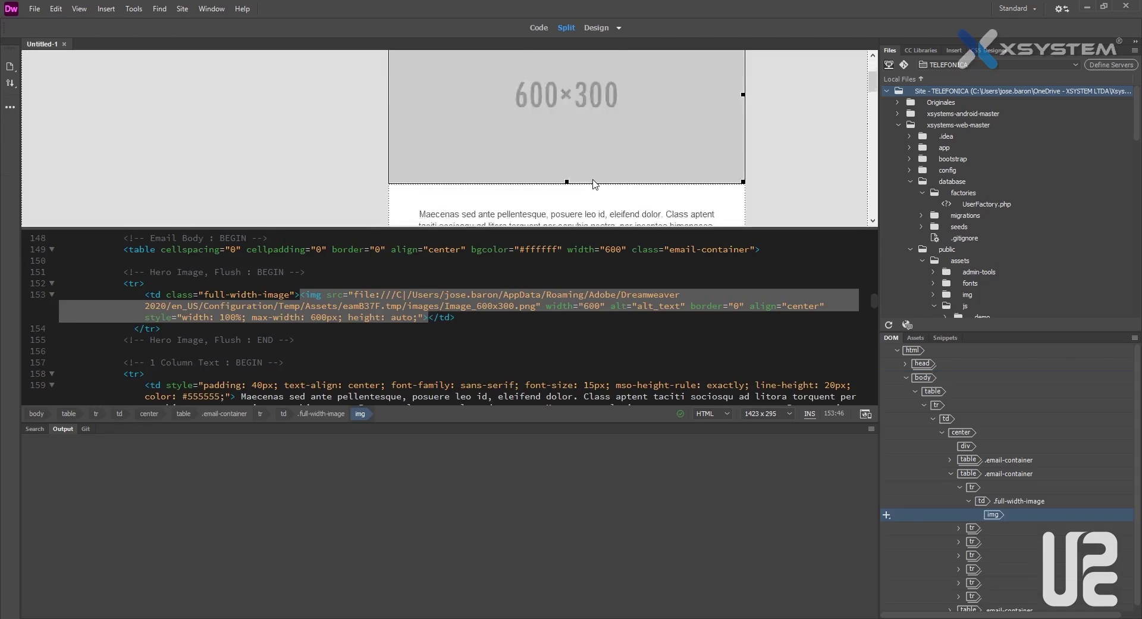
scroll(598, 188, down, 3)
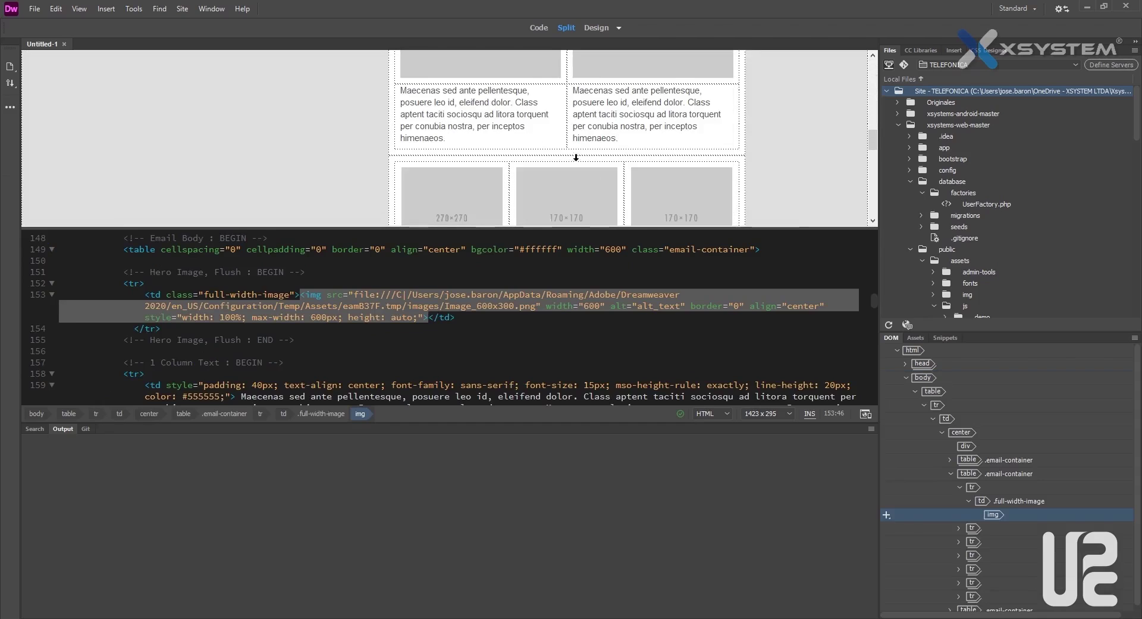
click(599, 114)
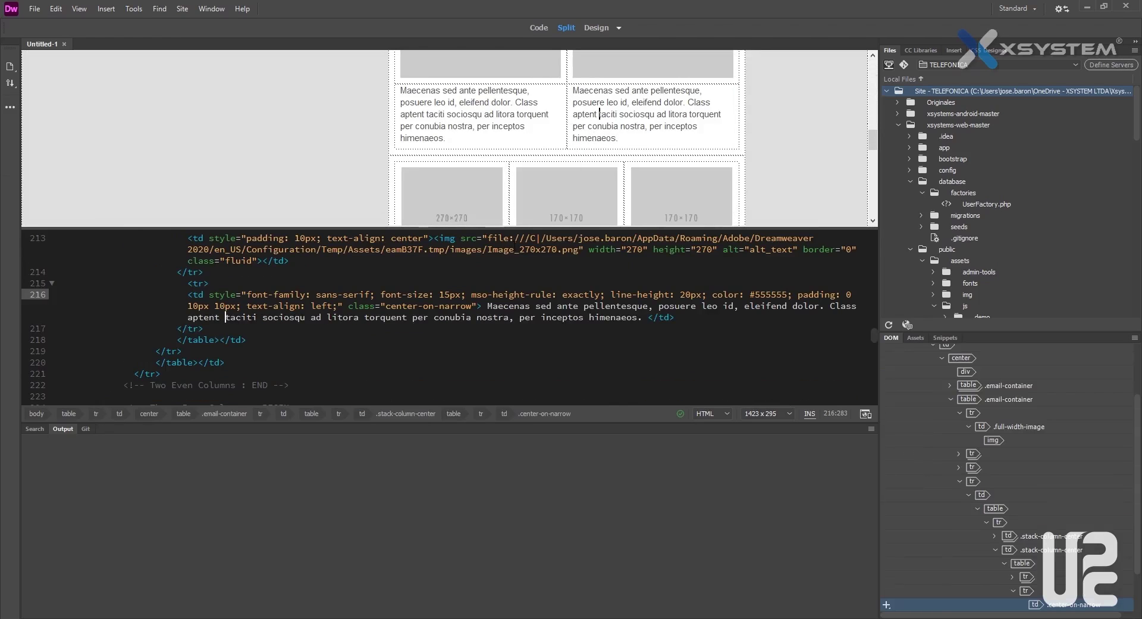
Examine the whole email layout in Design view, from the header and hero image down to the footer.
click(598, 28)
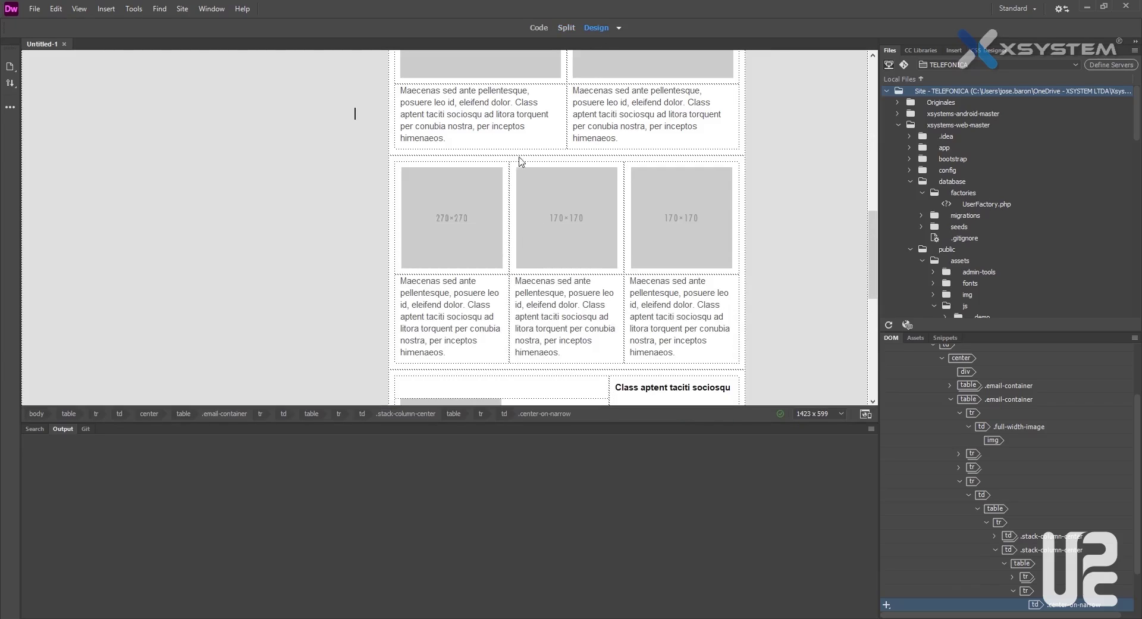
scroll(462, 202, up, 3)
click(446, 255)
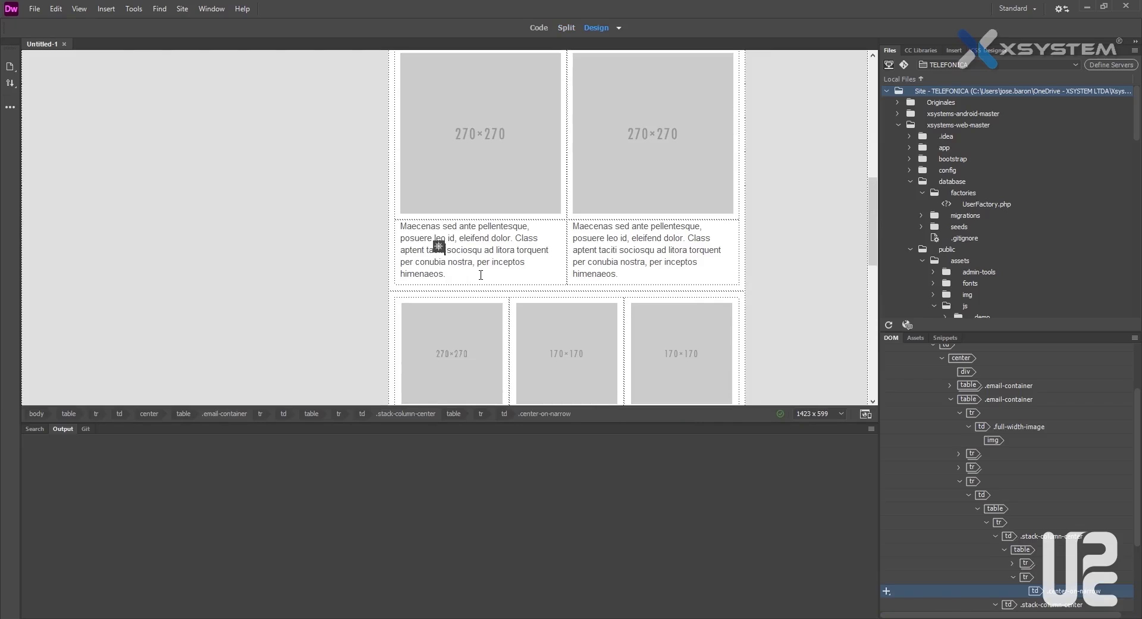
scroll(482, 268, up, 6)
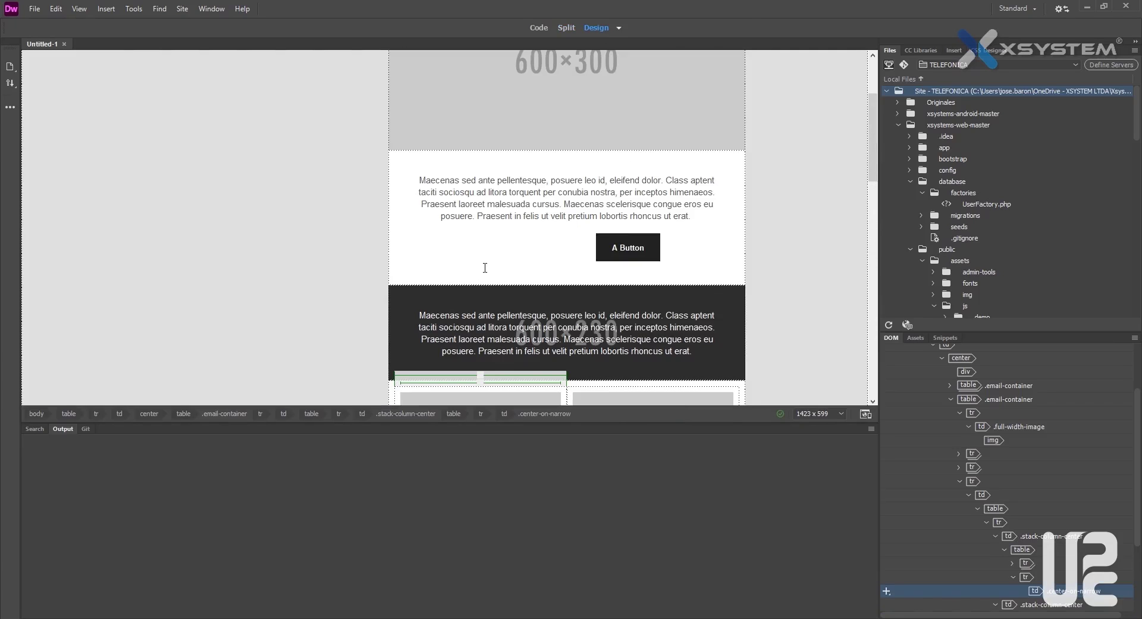
scroll(491, 225, up, 2)
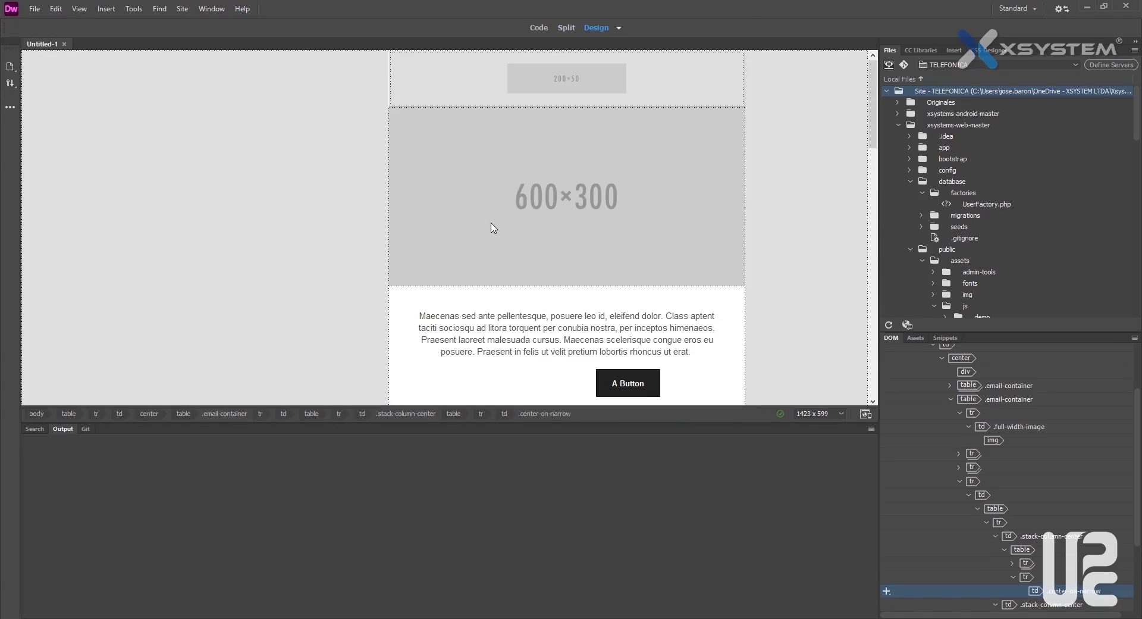
scroll(494, 228, down, 20)
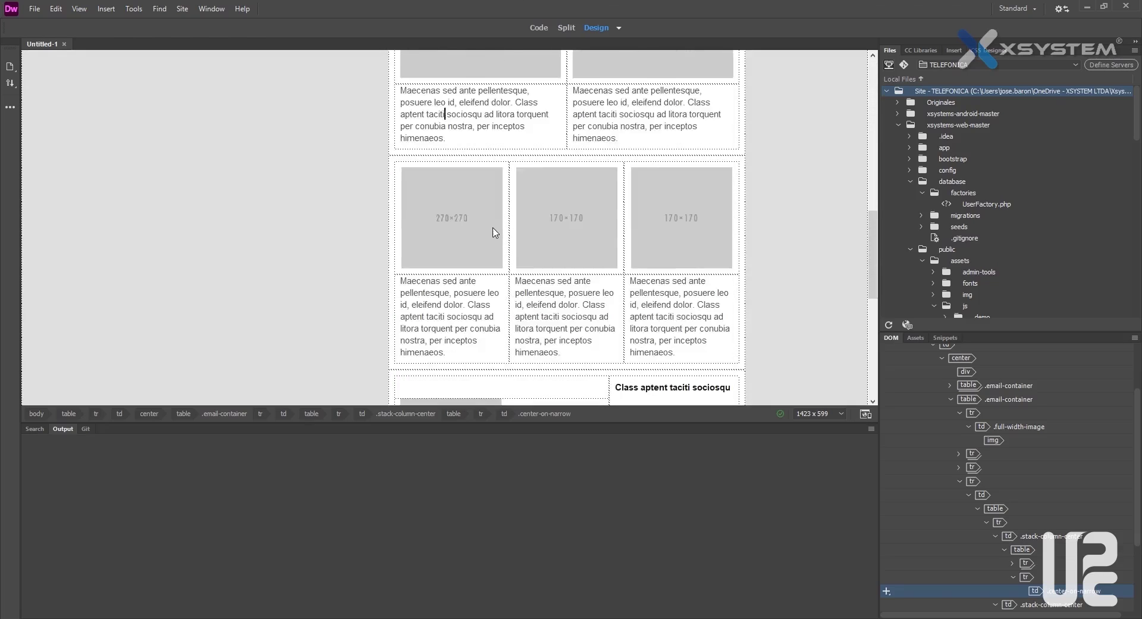
scroll(494, 228, down, 1)
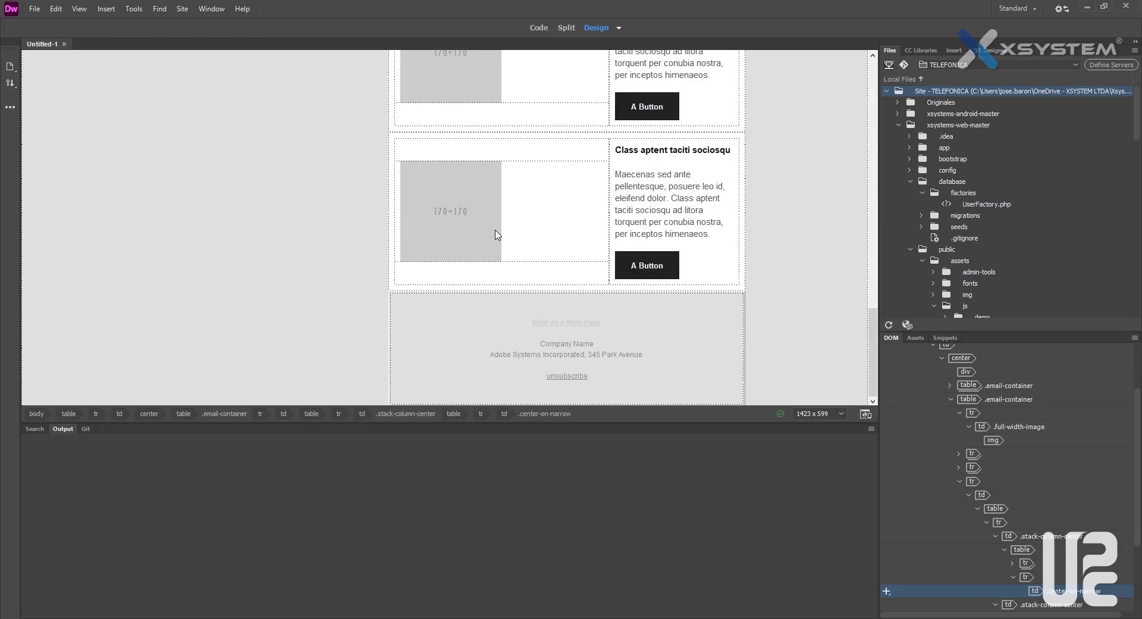
scroll(498, 233, up, 10)
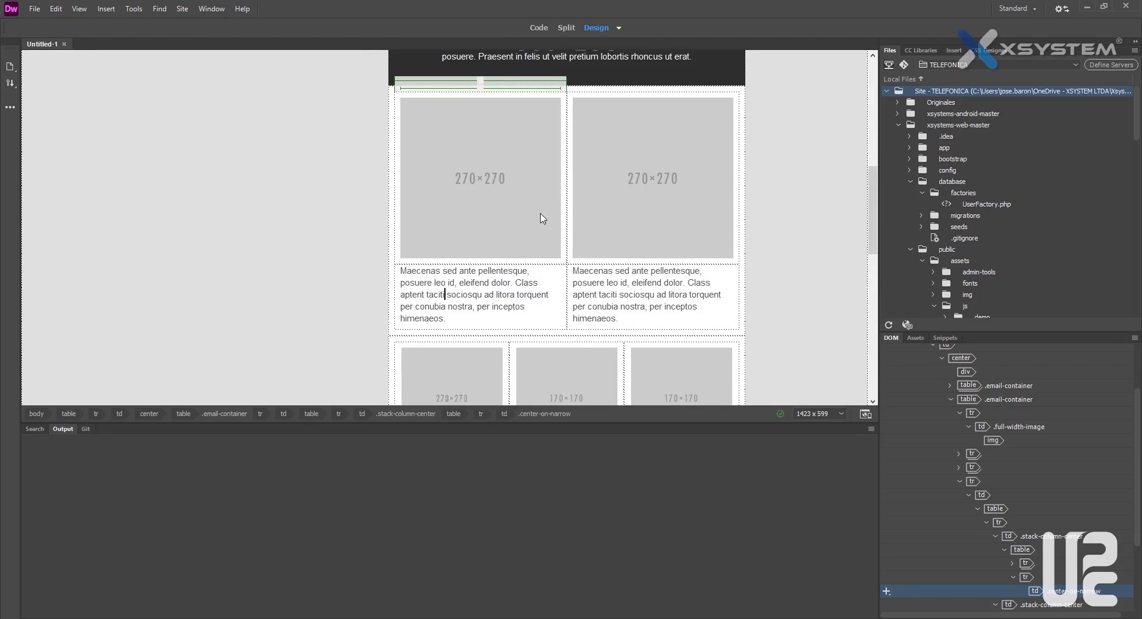
scroll(487, 288, up, 8)
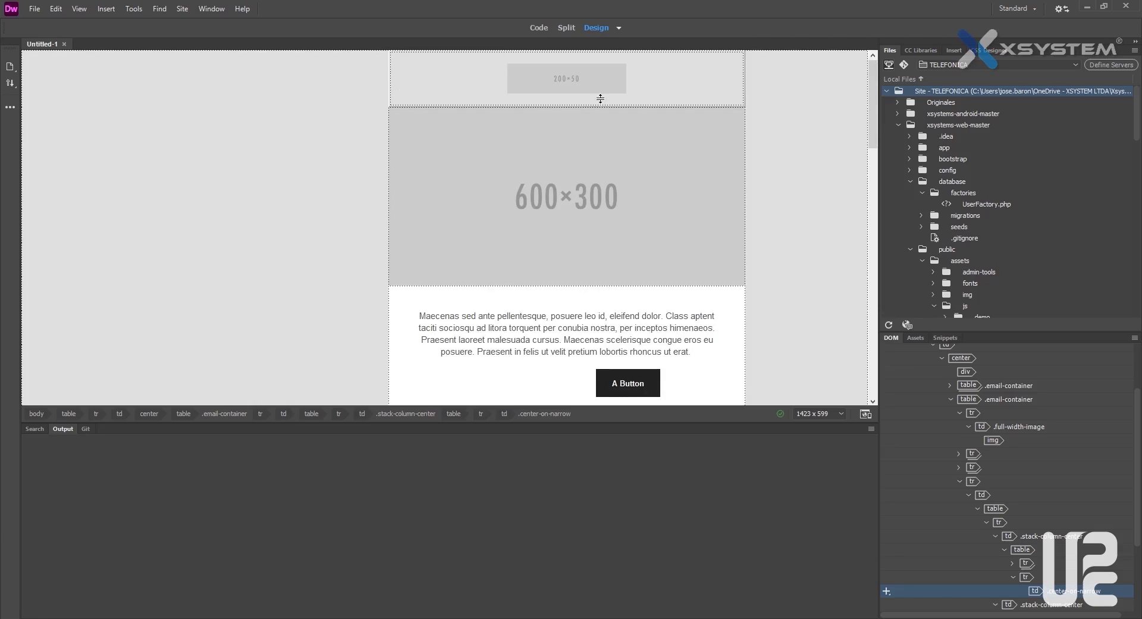
Switch to Live view and check the responsive layout at widths of 600 px and about 1086 px.
click(619, 28)
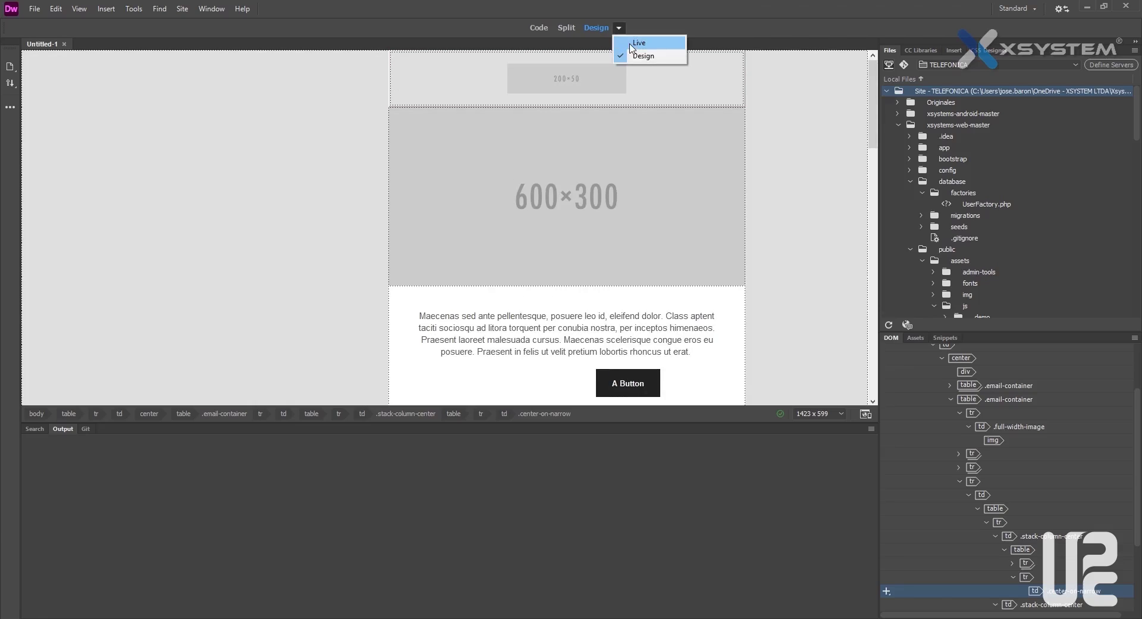
click(639, 43)
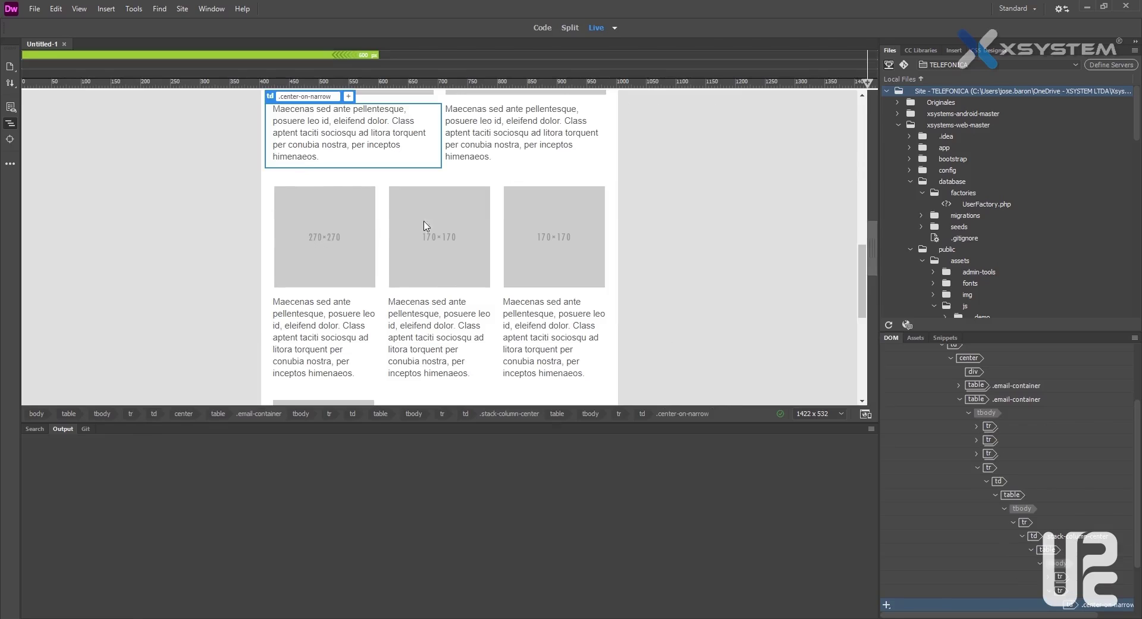
scroll(580, 262, up, 6)
scroll(584, 269, up, 3)
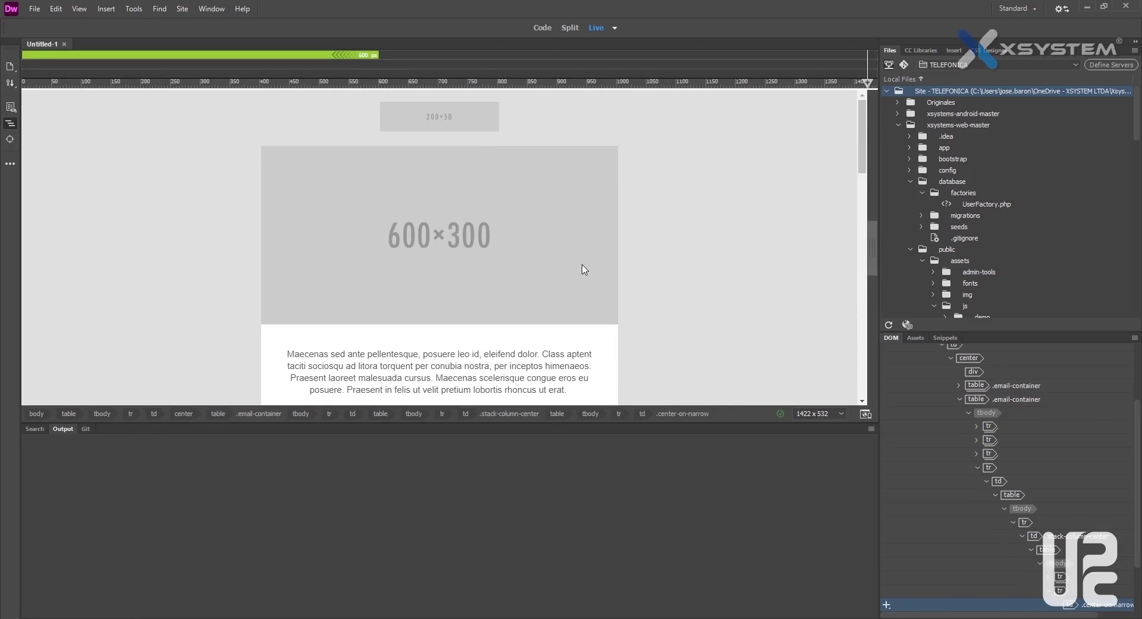
scroll(584, 269, down, 8)
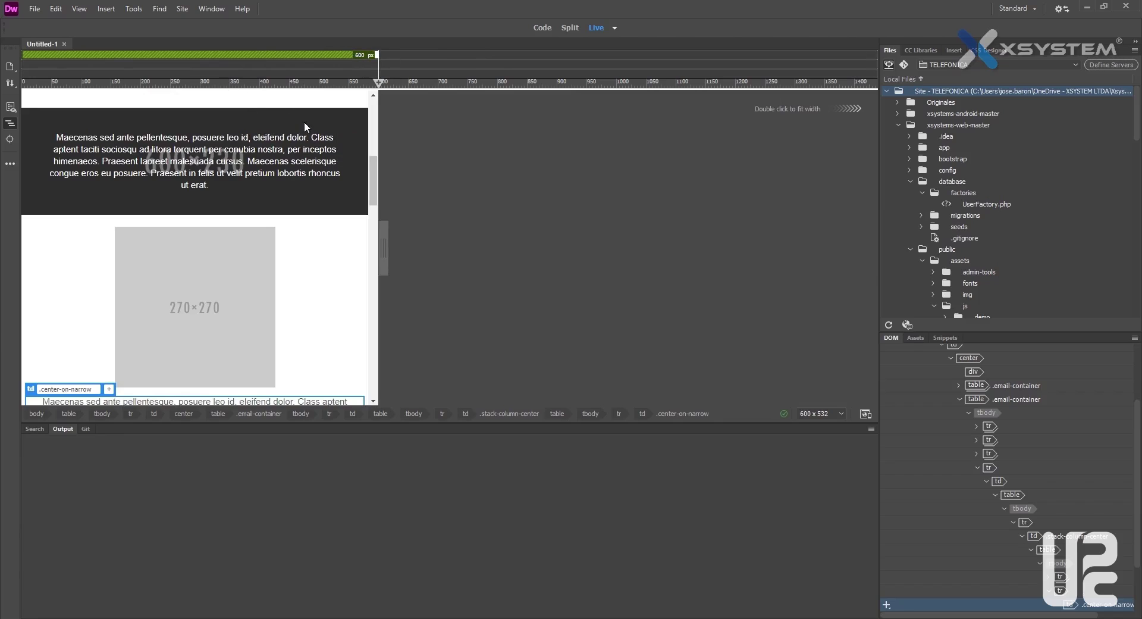
drag(381, 251, 670, 252)
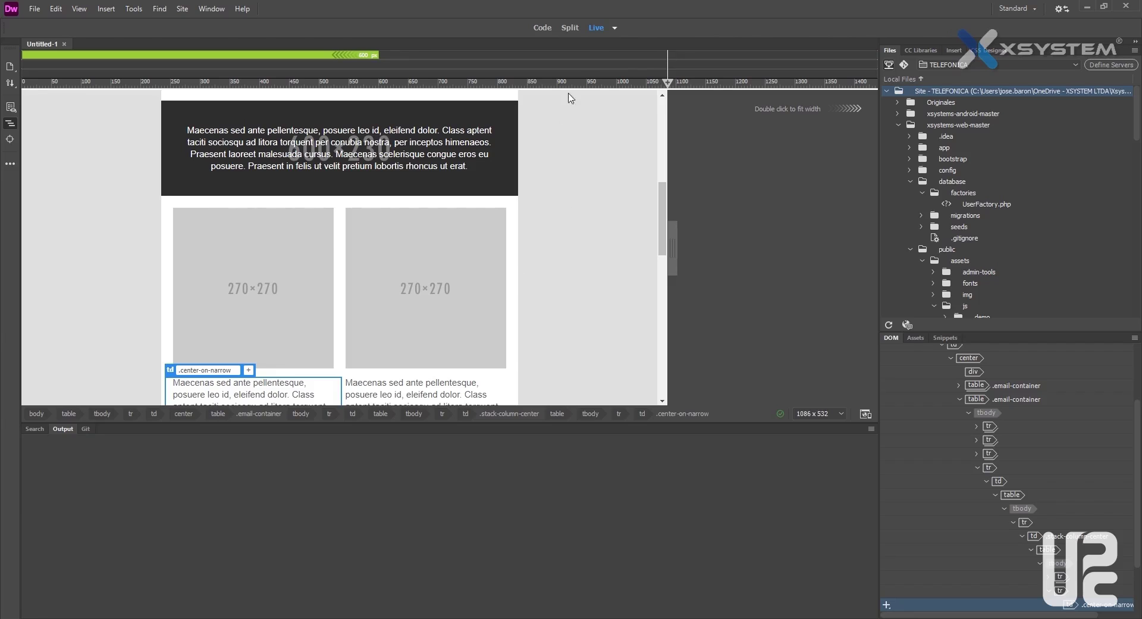
Switch to Split view and preview the Blog post, eCommerce and About page Responsive Starters templates without creating a document.
click(572, 28)
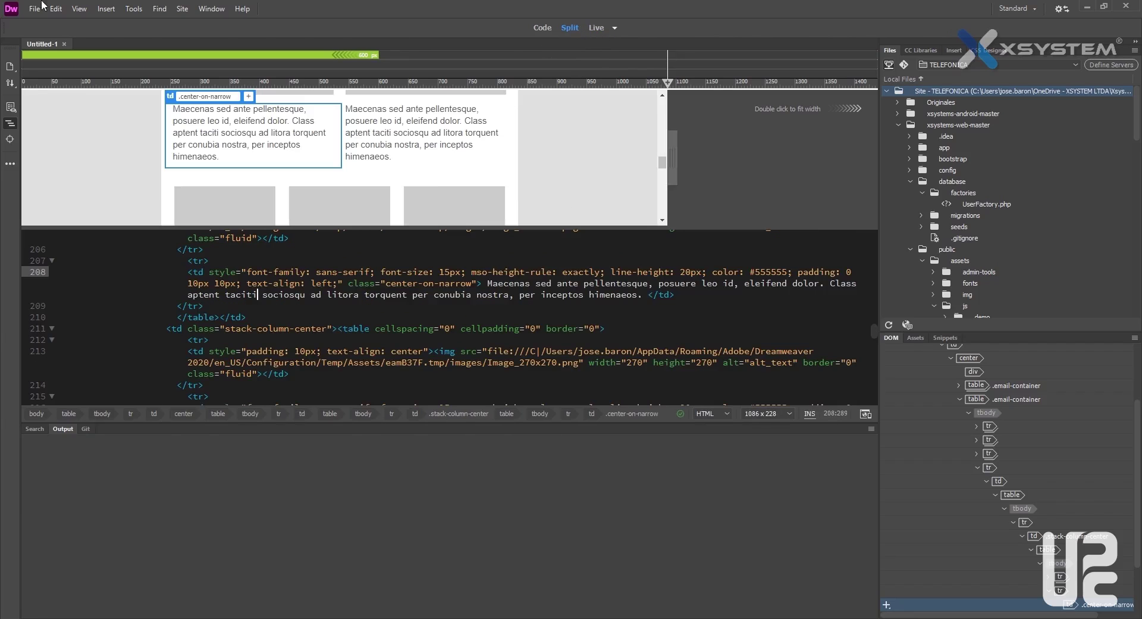
click(35, 9)
click(55, 22)
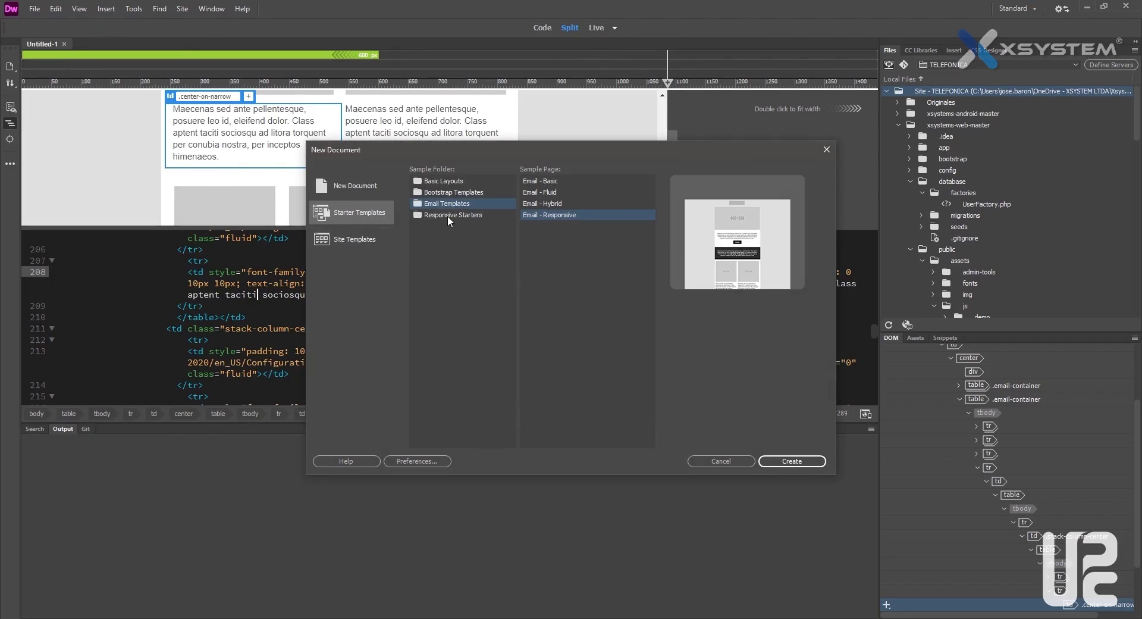
click(448, 215)
click(549, 193)
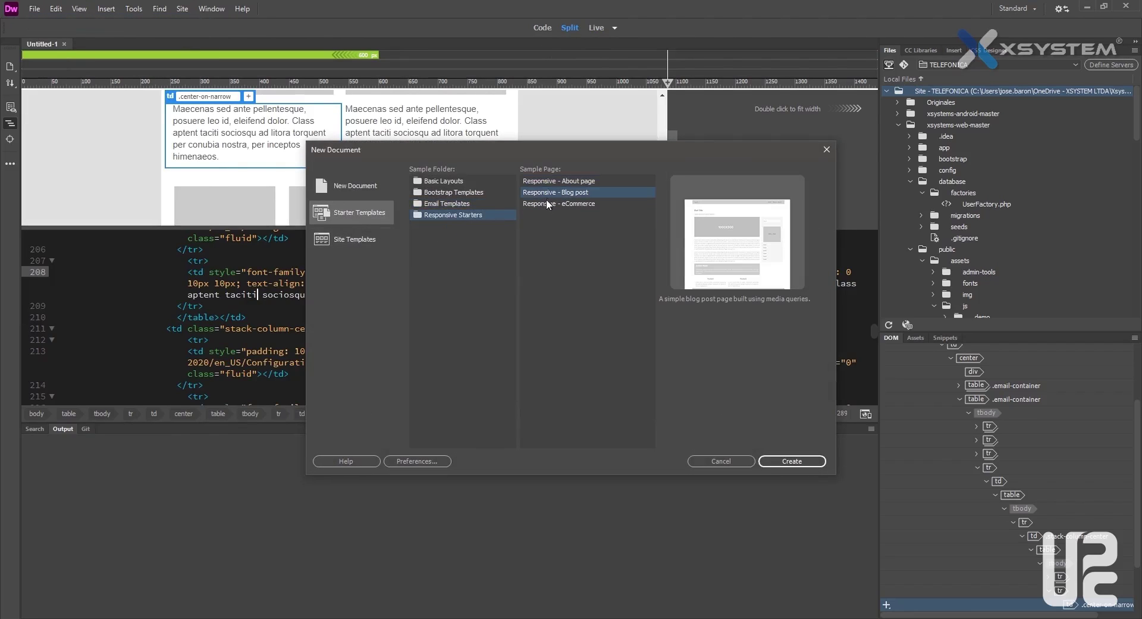
click(544, 205)
click(553, 182)
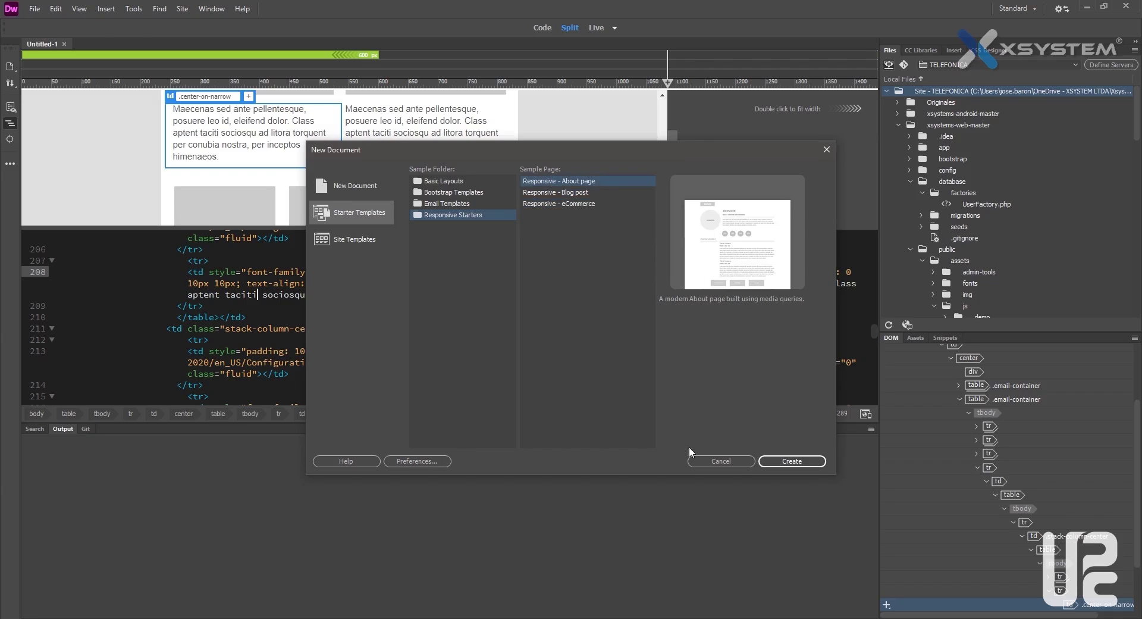
click(717, 461)
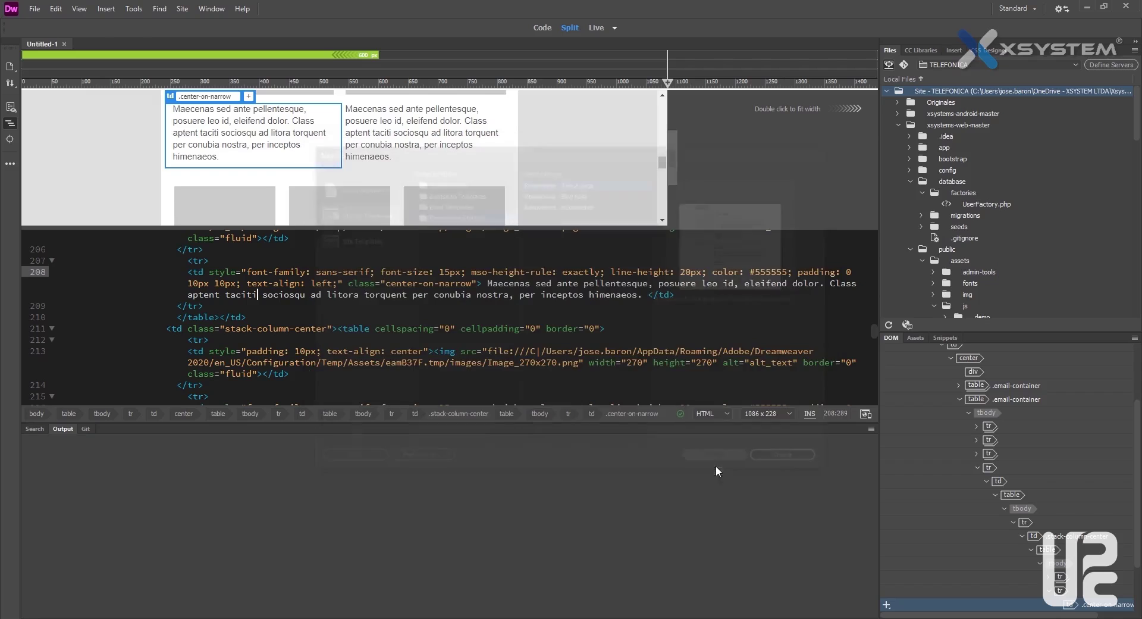
click(36, 11)
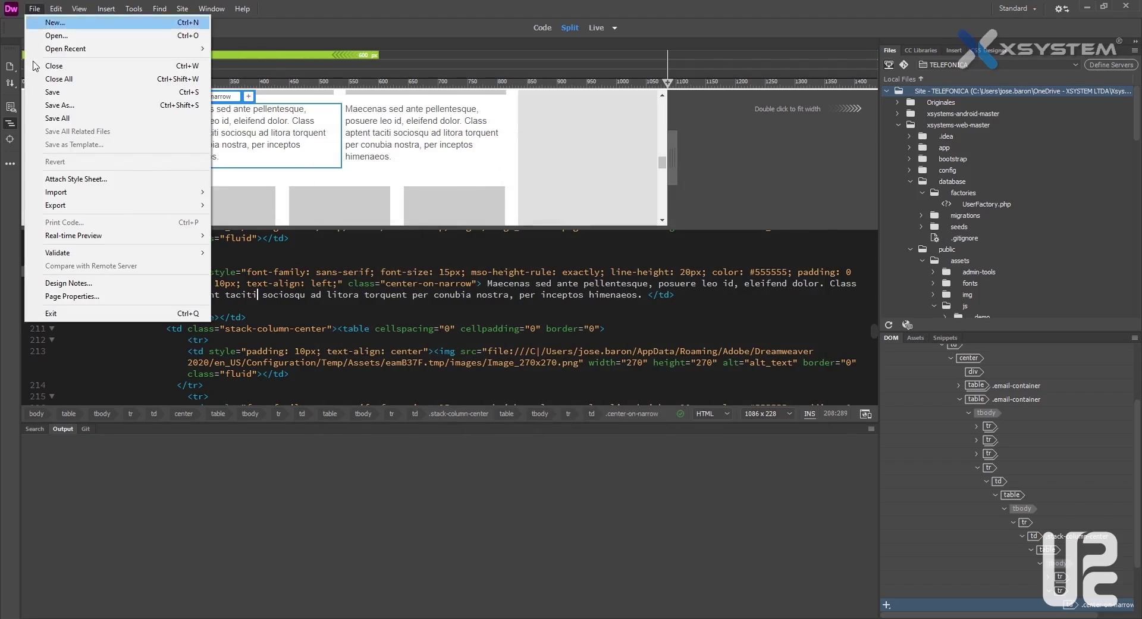
mouse_move(63, 211)
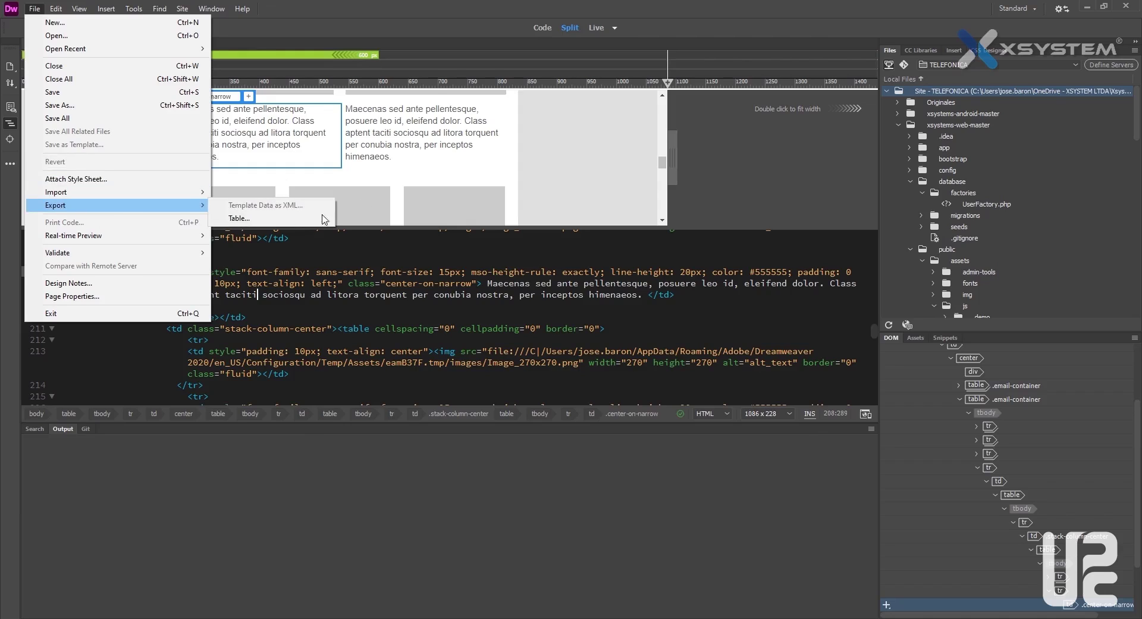
click(414, 272)
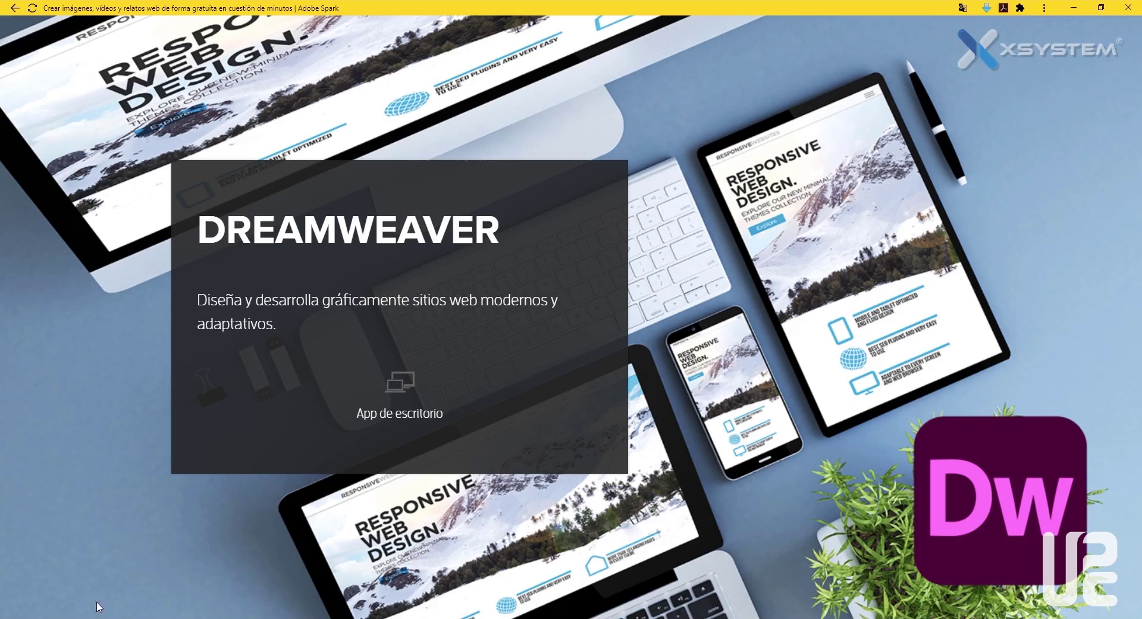
Move the Spark presentation past its Dreamweaver section, and in Adobe Muse open the recent site 08_publish_start, dismissing the missing-assets alert.
scroll(1114, 605, down, 3)
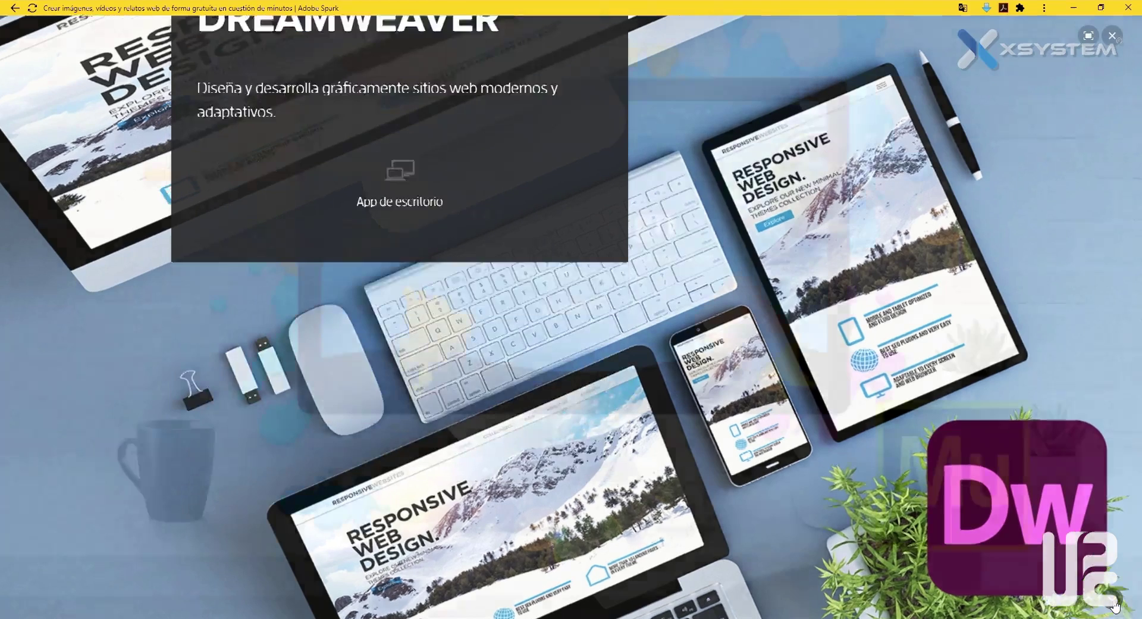
scroll(1114, 606, down, 3)
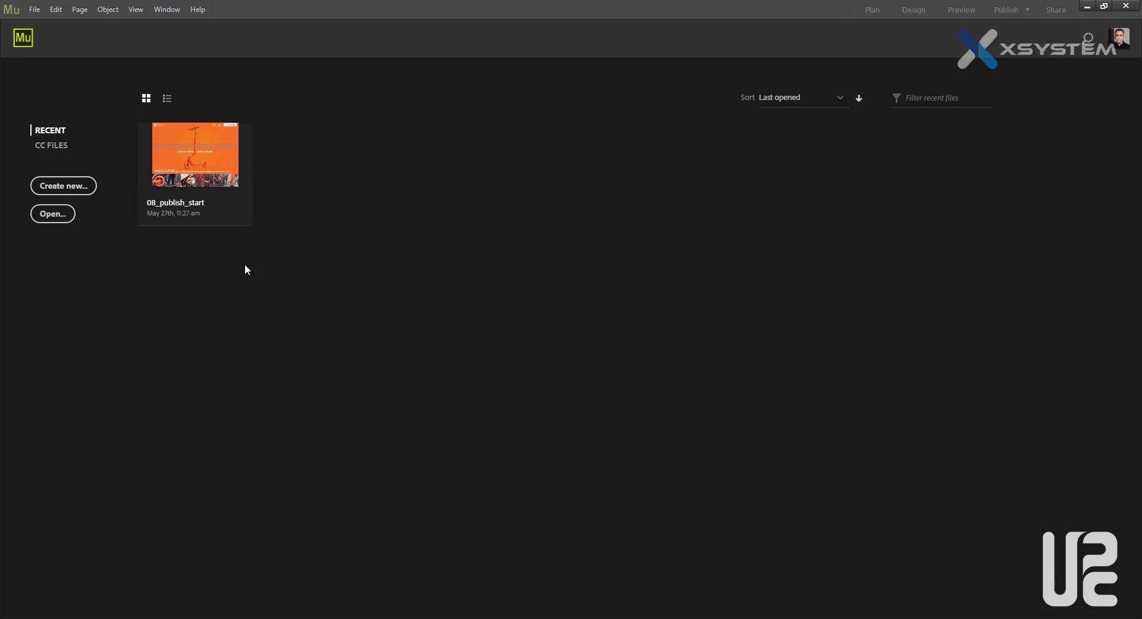
click(207, 176)
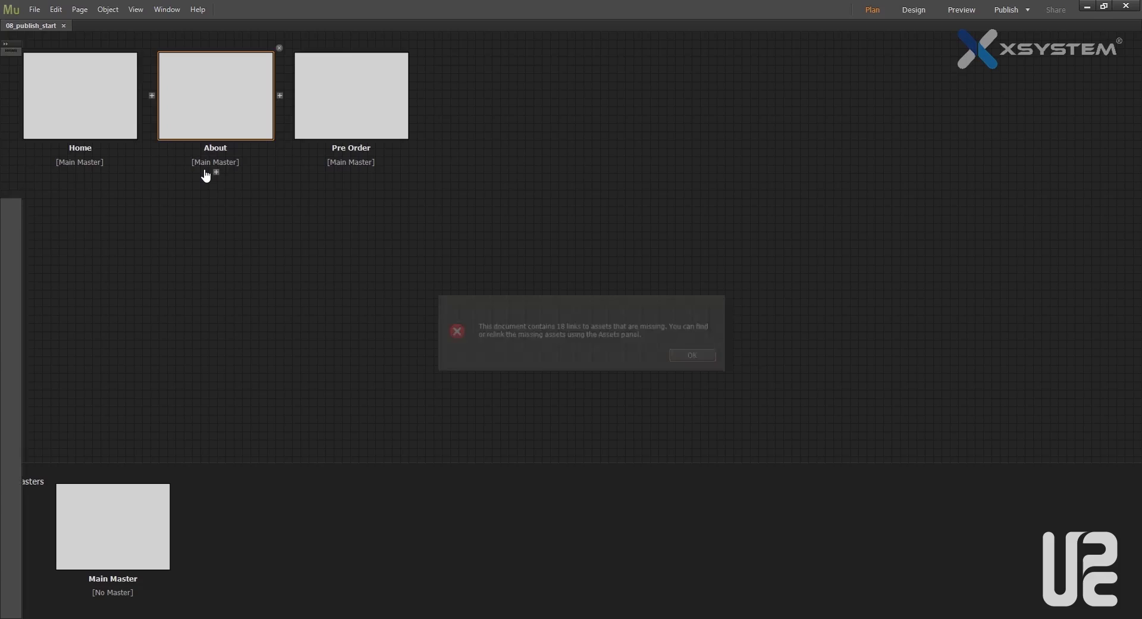
click(700, 356)
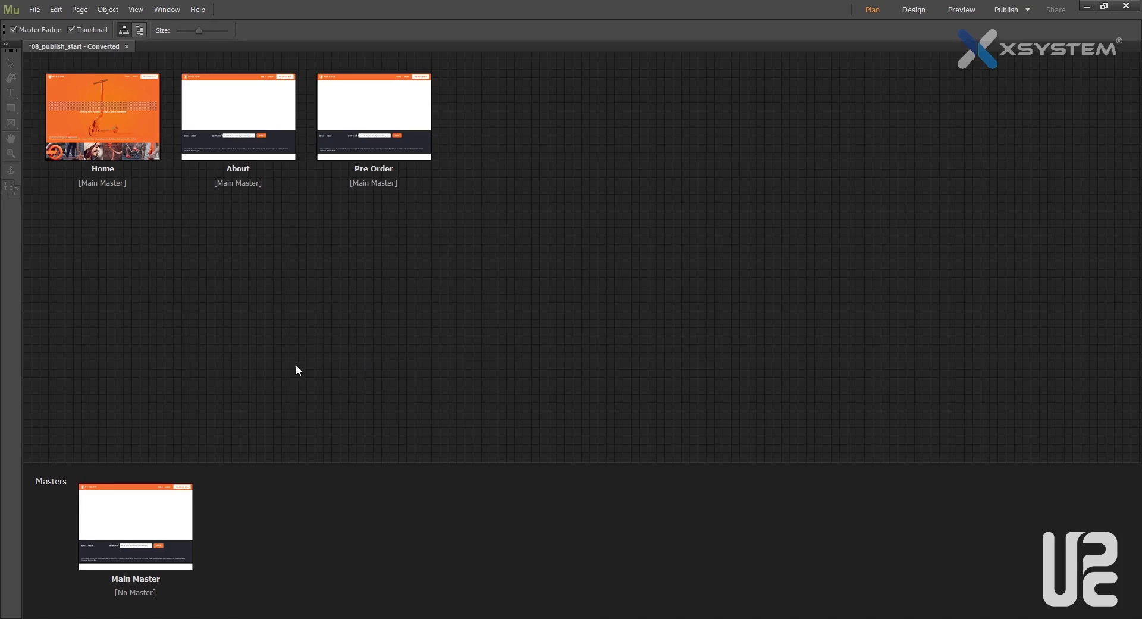
Open the Main Master page and the About page from the site plan to view their layouts.
double_click(121, 517)
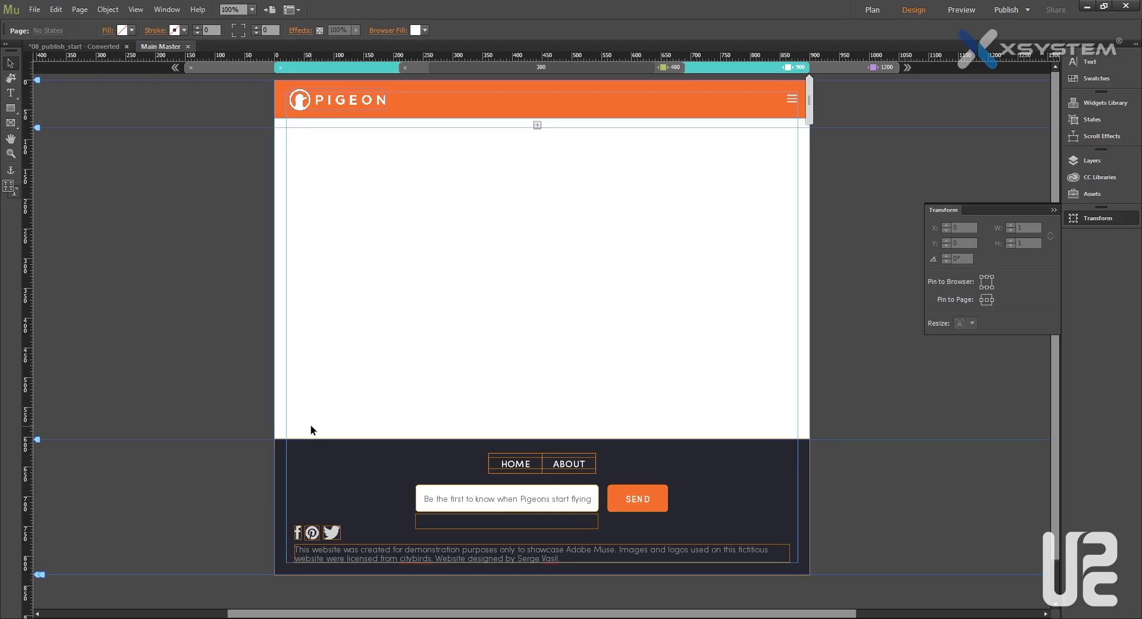
click(84, 44)
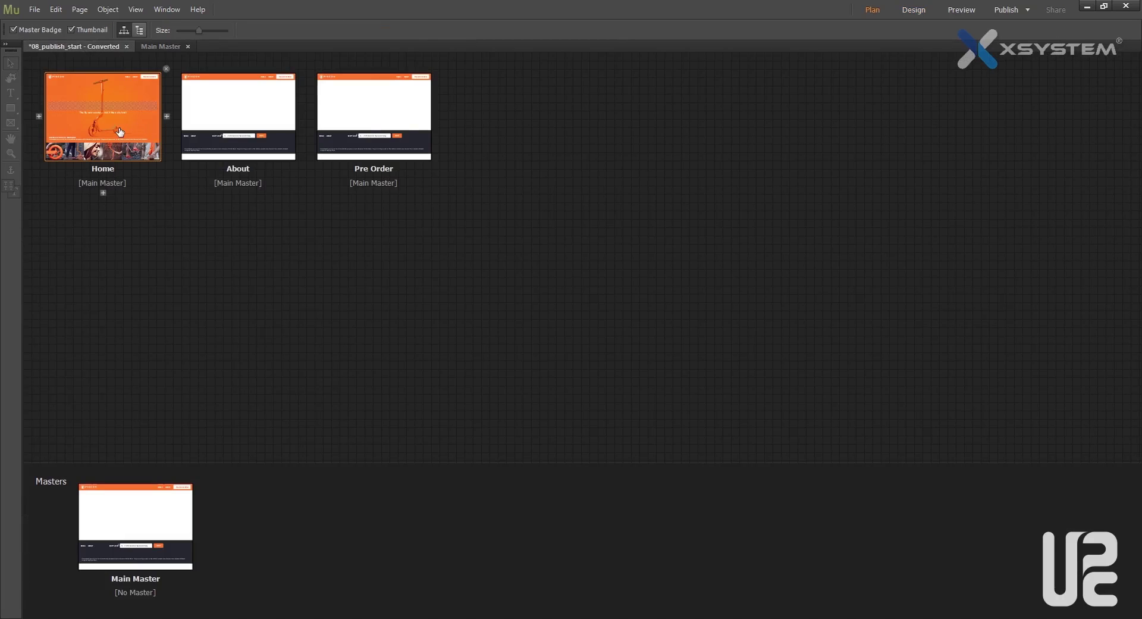
double_click(229, 124)
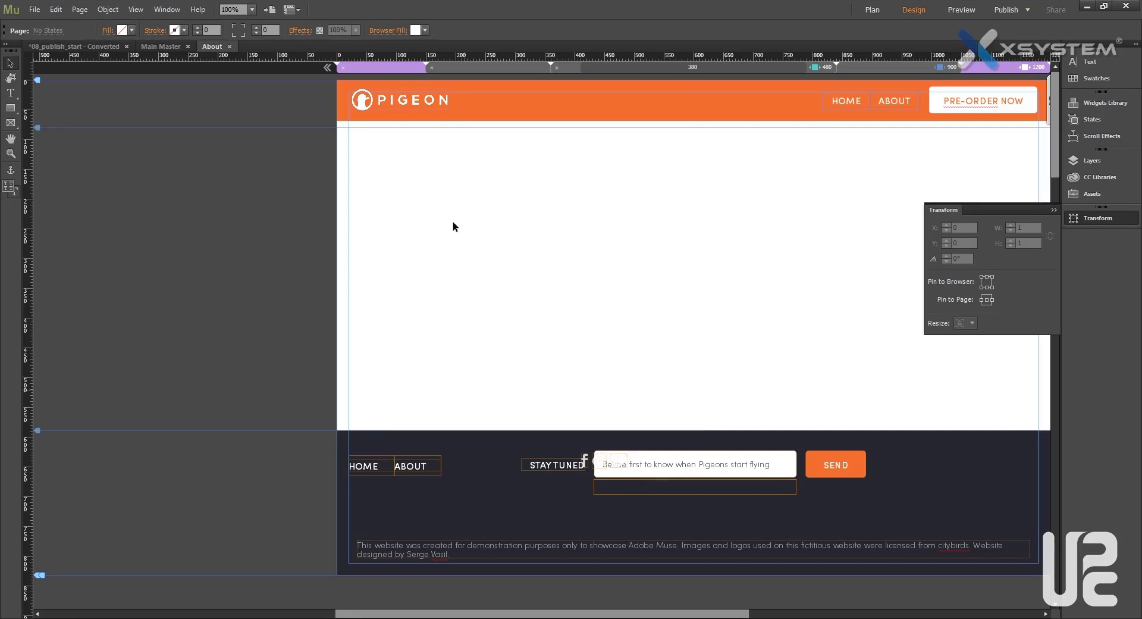
Test the Main Master's responsive layout by varying the page width around its 900 and 1200 breakpoints, and close that page.
click(148, 47)
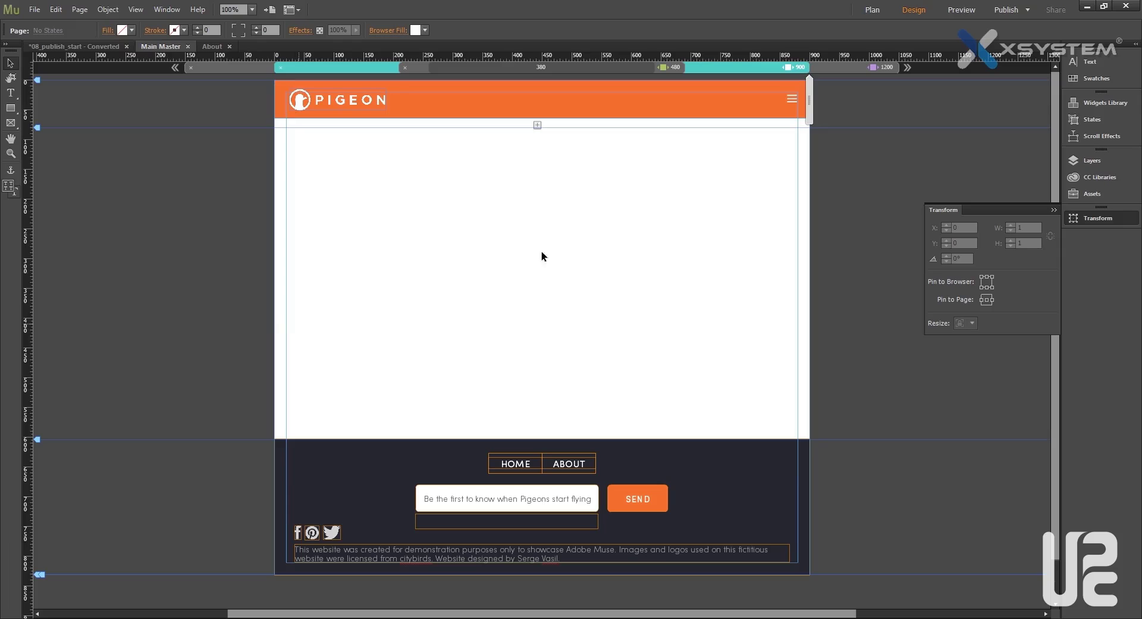
mouse_move(809, 104)
mouse_down()
mouse_move(662, 109)
mouse_move(929, 108)
mouse_move(821, 107)
mouse_up()
mouse_move(796, 107)
mouse_down()
mouse_move(785, 107)
mouse_move(797, 108)
mouse_up()
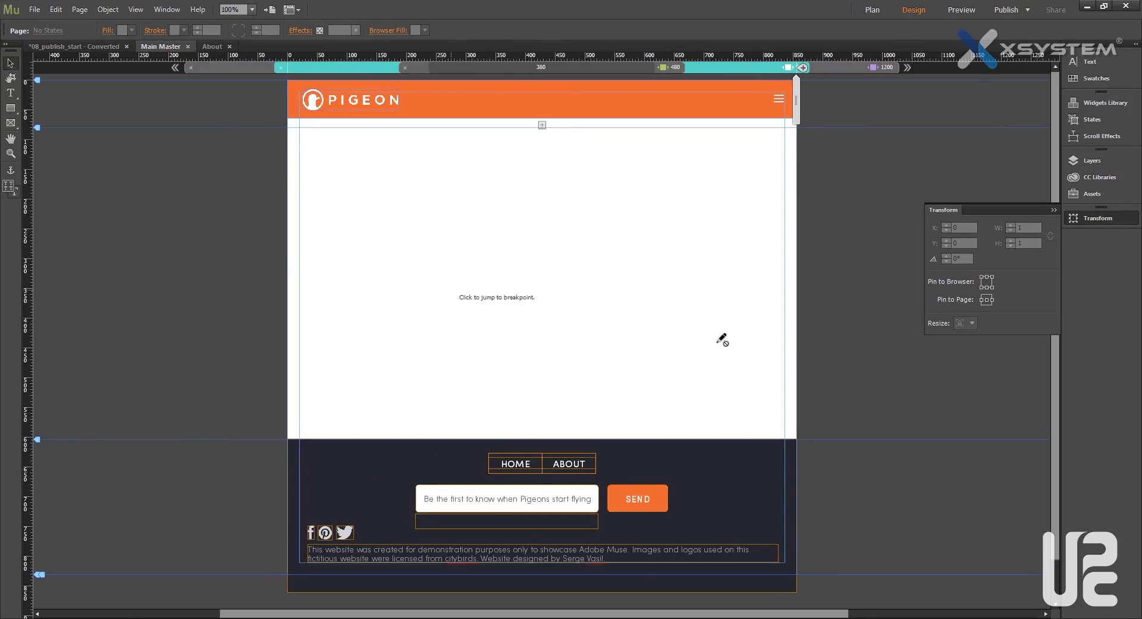
drag(796, 98, 879, 100)
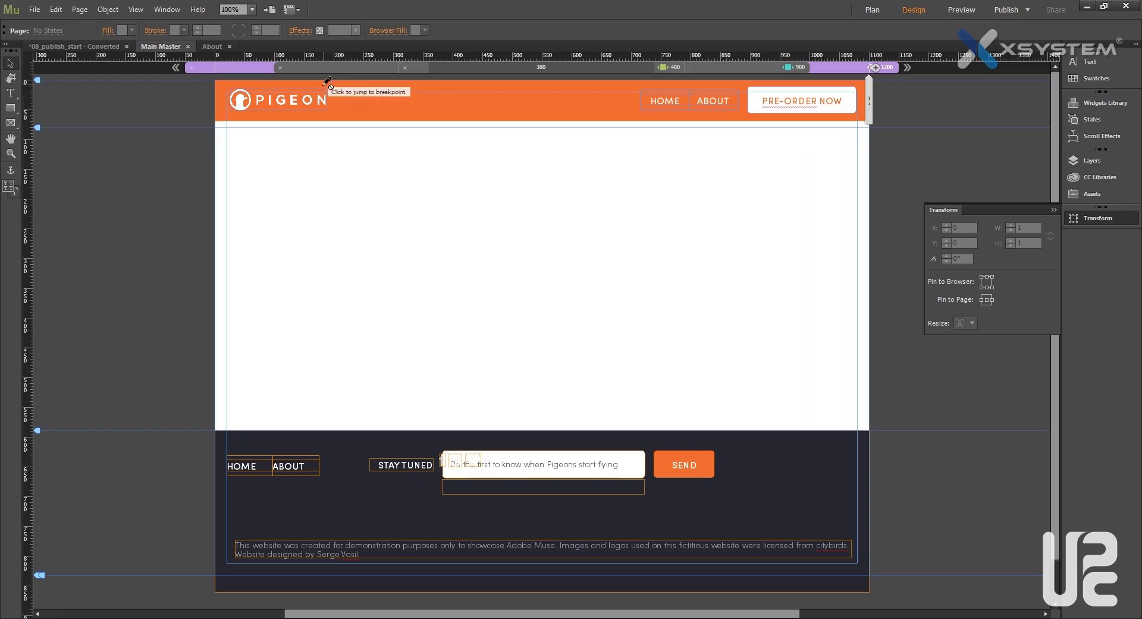
click(188, 46)
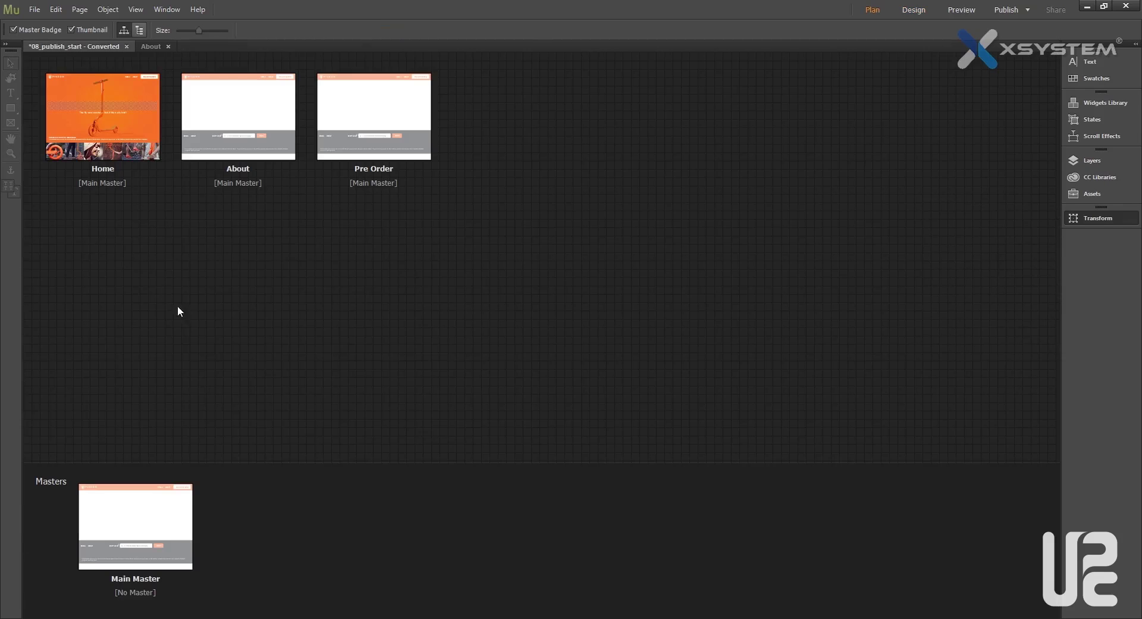
Reopen the Main Master, move the footer's sign-up form with its SEND button to X 315, Y 673, and close the page.
double_click(107, 525)
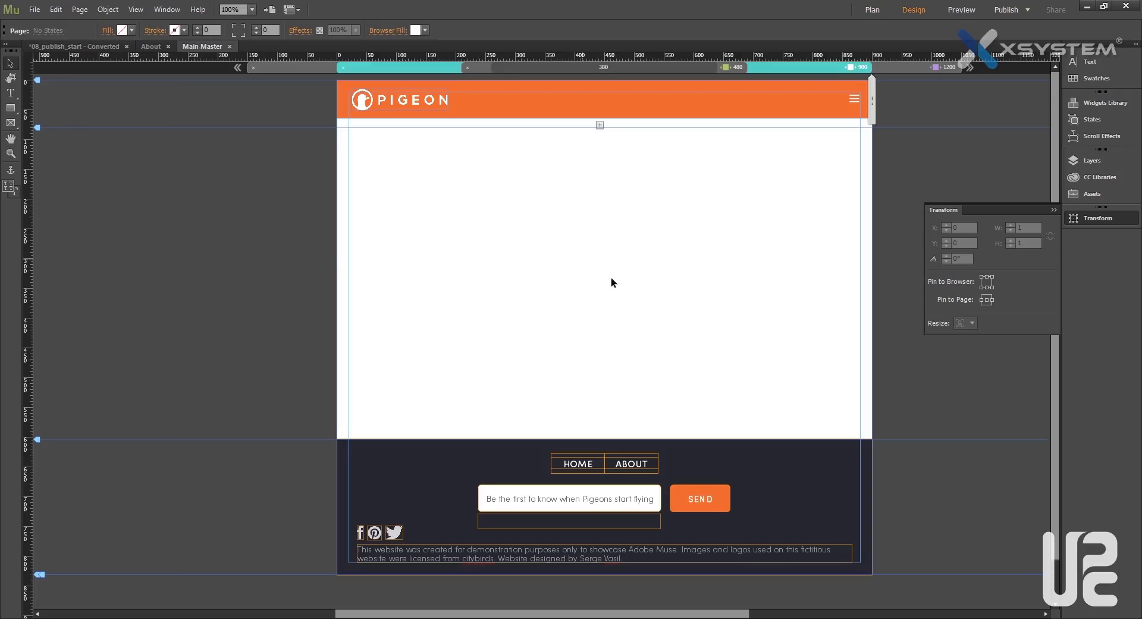
click(692, 503)
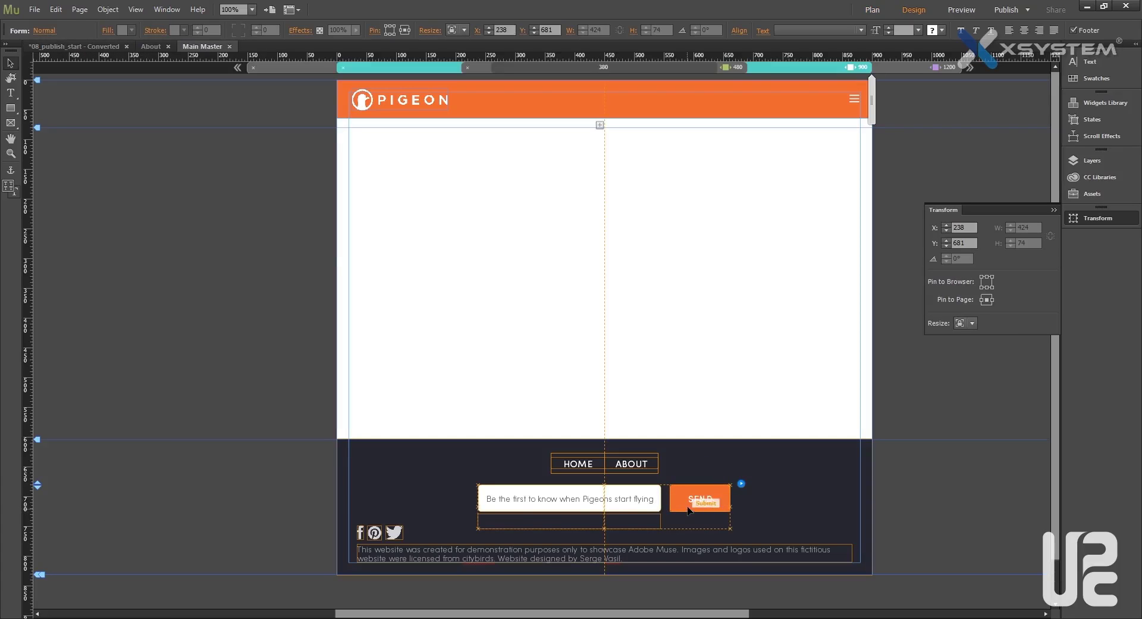
drag(693, 501, 743, 499)
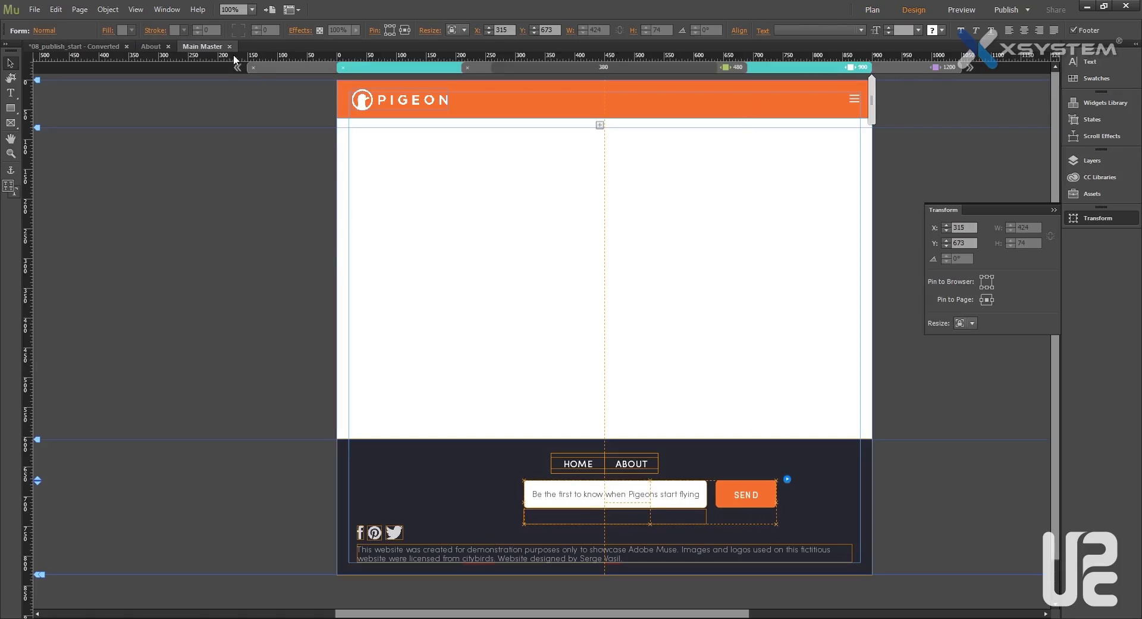
key(ctrl+w)
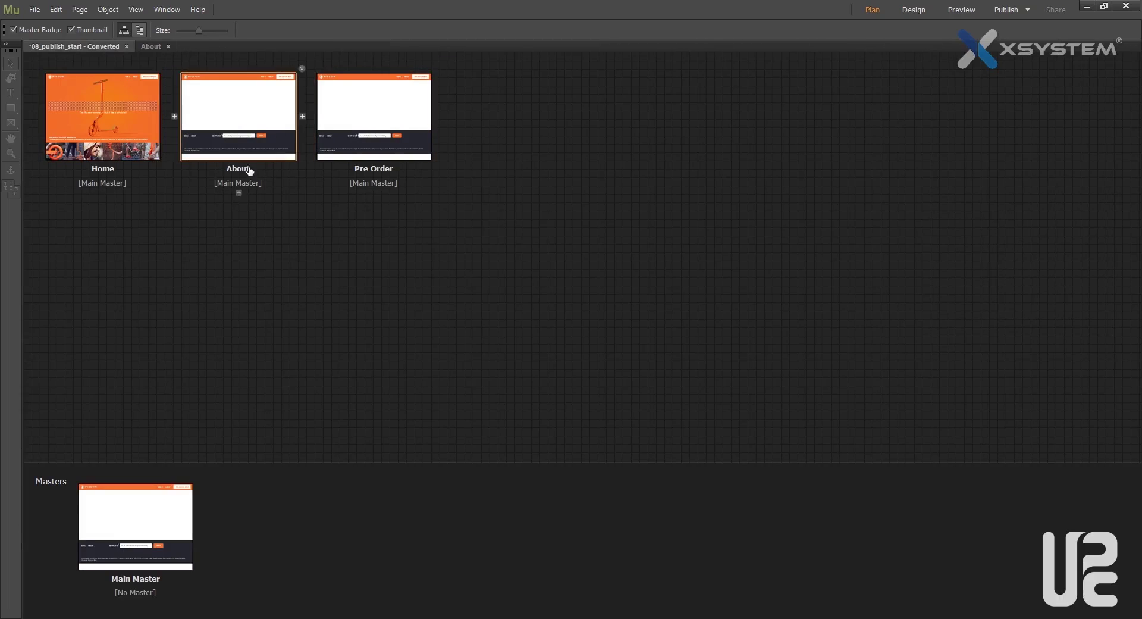
Open the Home page and draw an image frame about 234 × 149 px in the orange hero area beside the scooter.
double_click(108, 131)
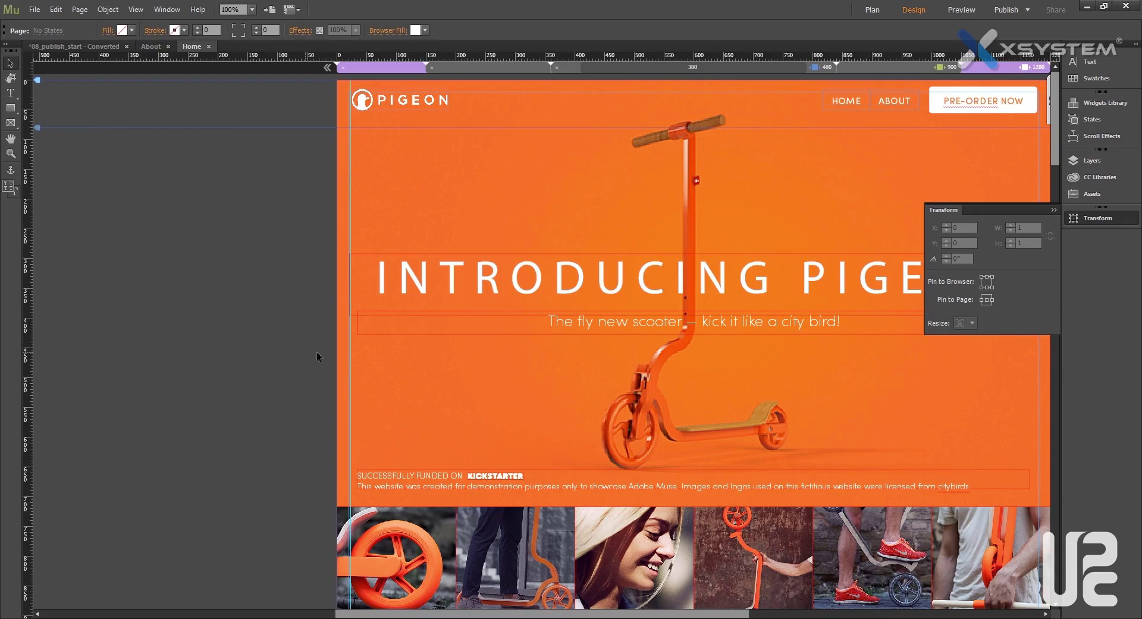
drag(507, 616, 574, 616)
scroll(526, 501, down, 3)
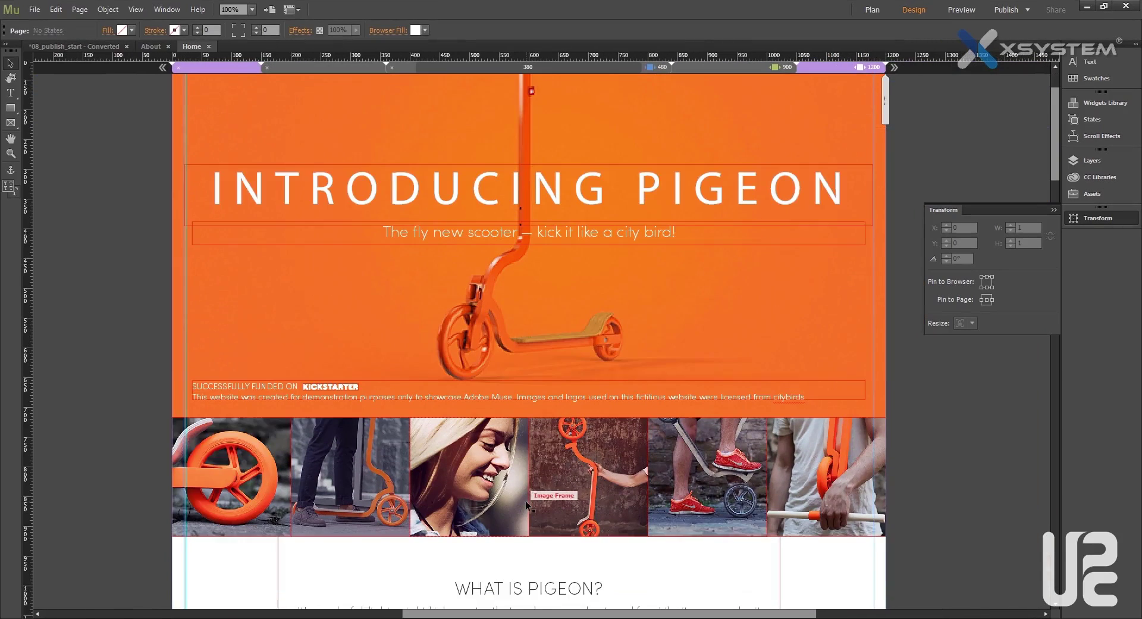
scroll(526, 501, down, 2)
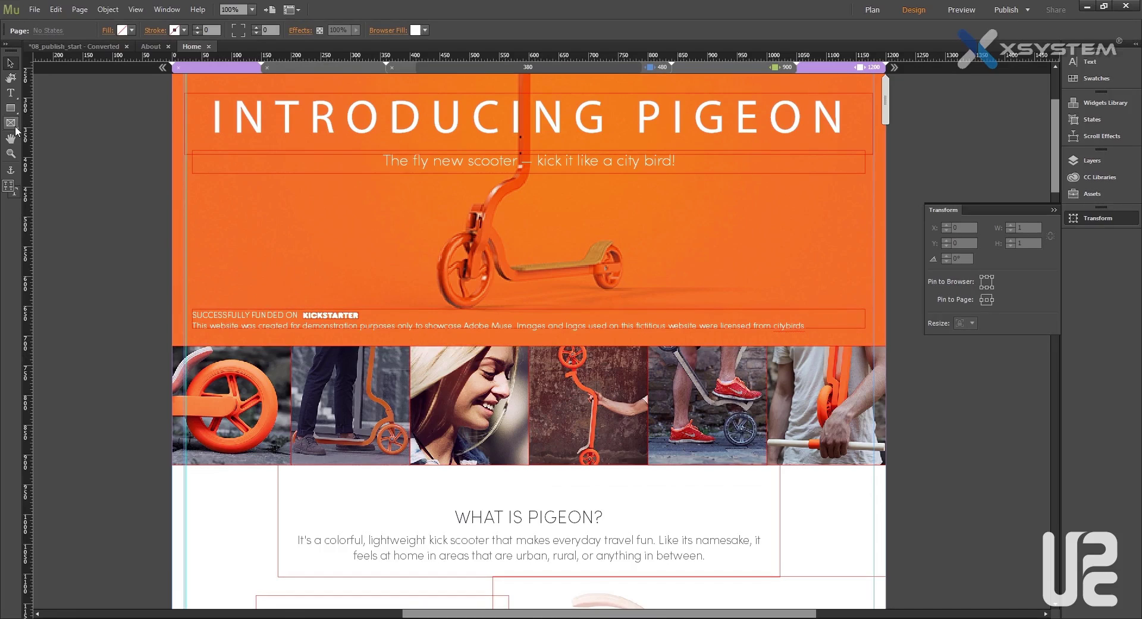
drag(218, 204, 356, 293)
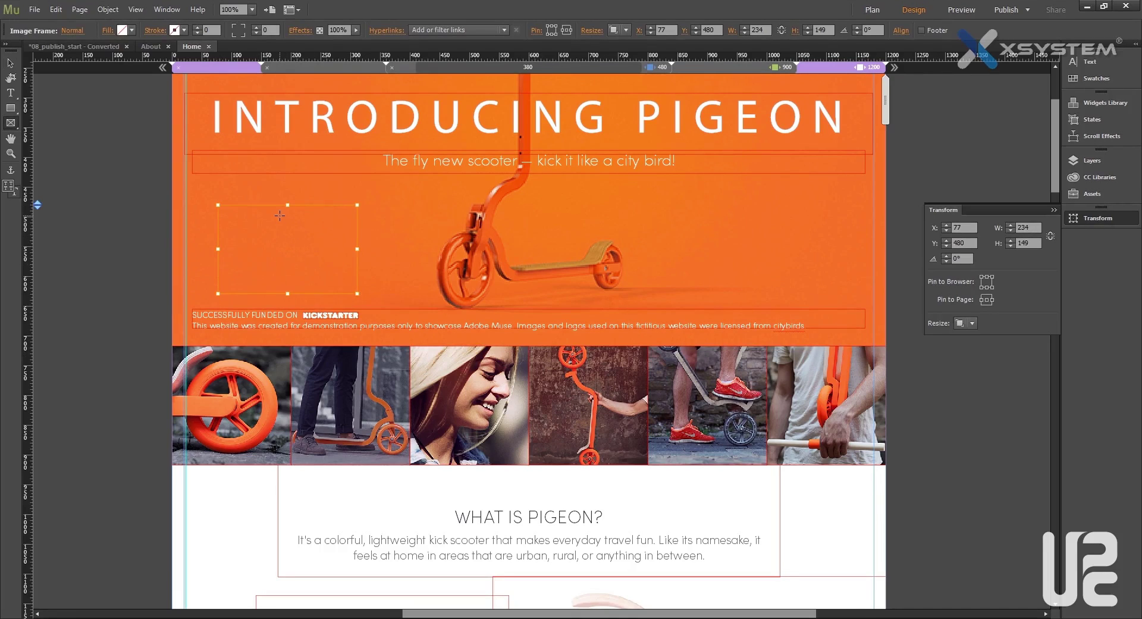
Add an AdobeStock image as the new frame's fill, and deselect the frame.
click(131, 31)
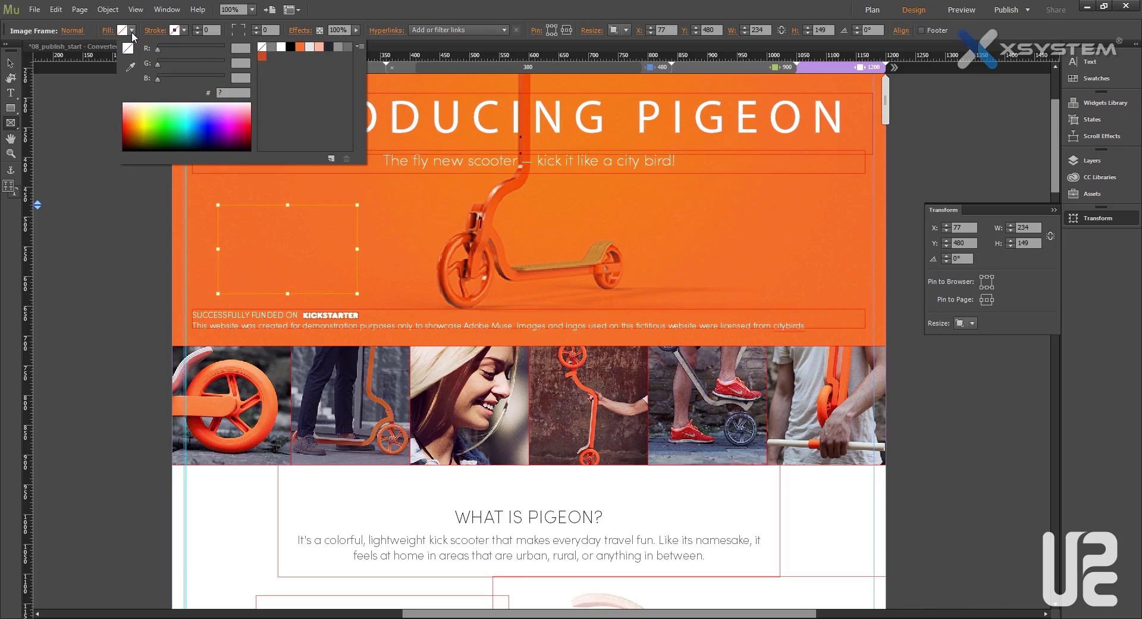
click(131, 31)
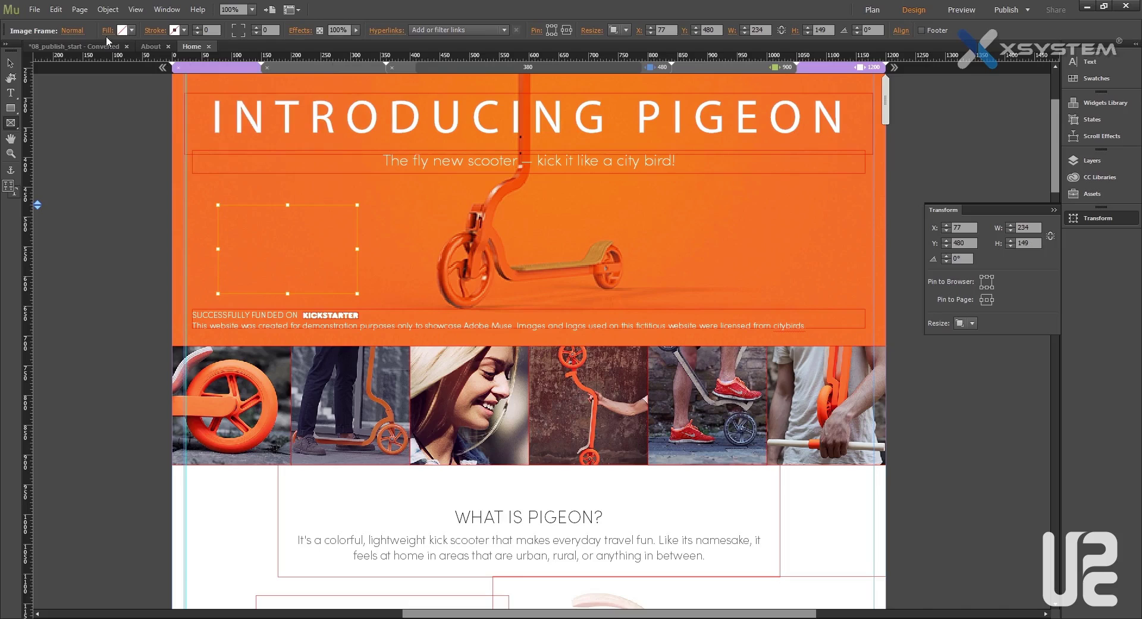
click(107, 32)
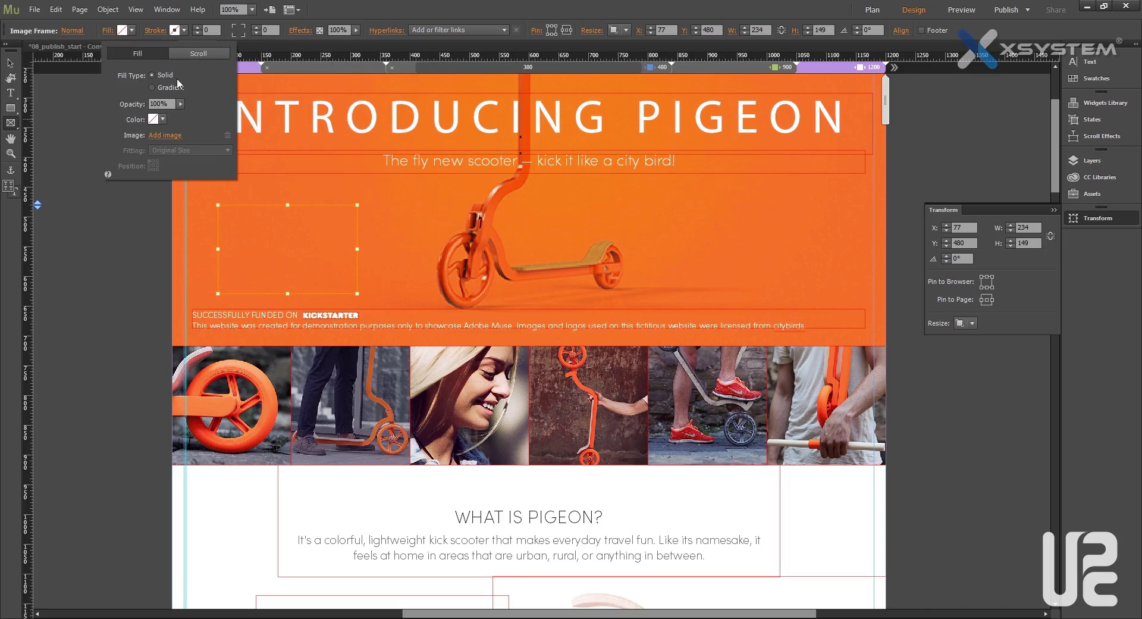
click(170, 139)
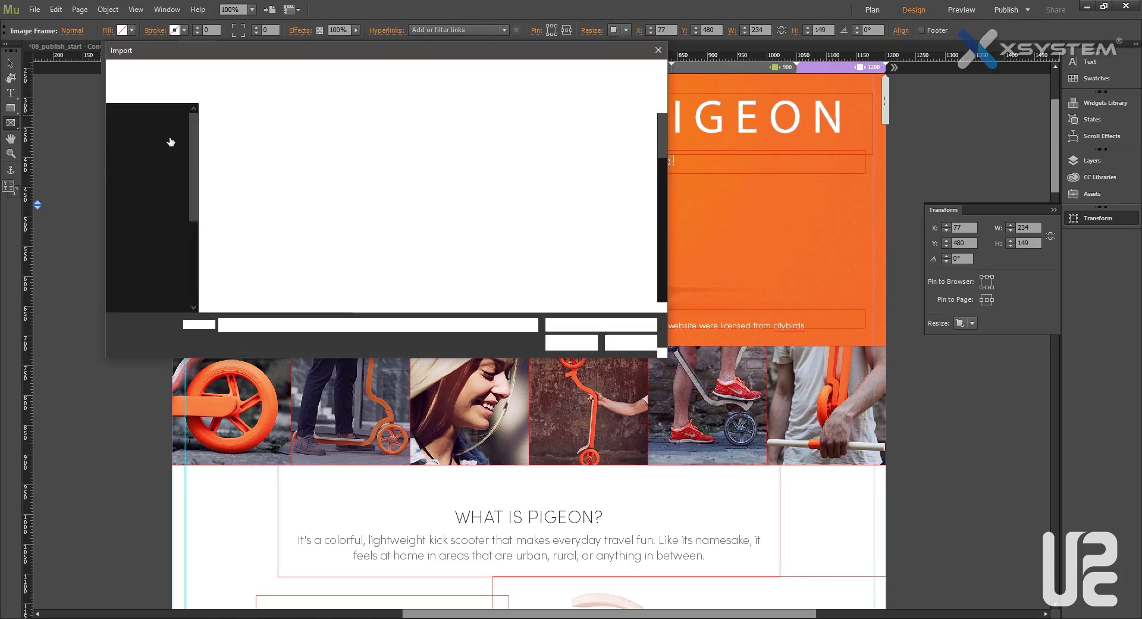
double_click(368, 216)
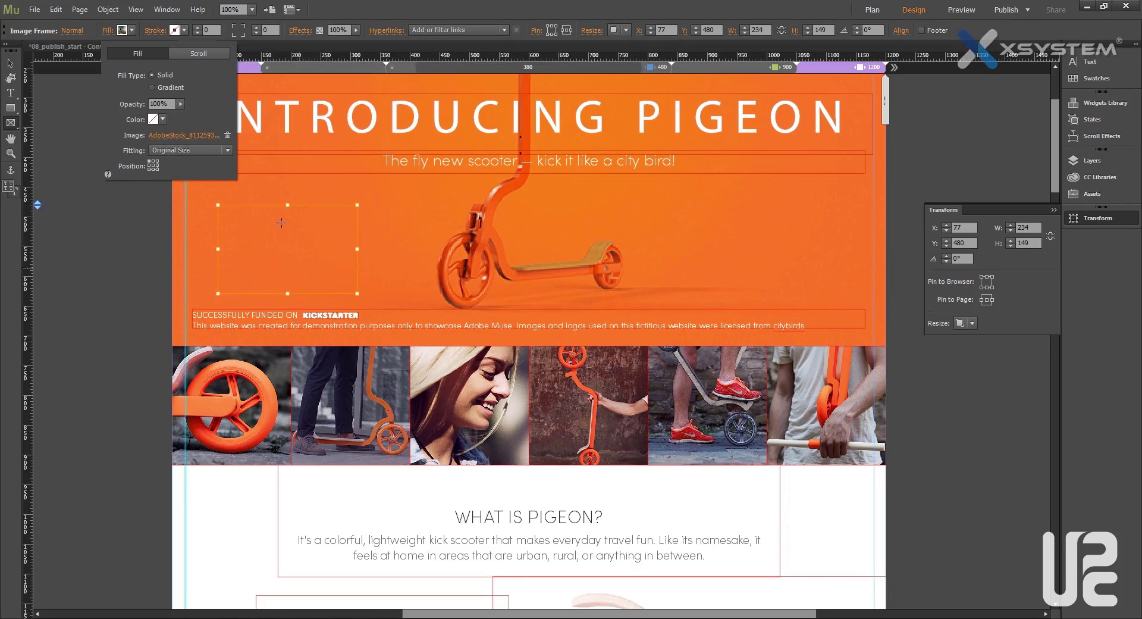
click(11, 63)
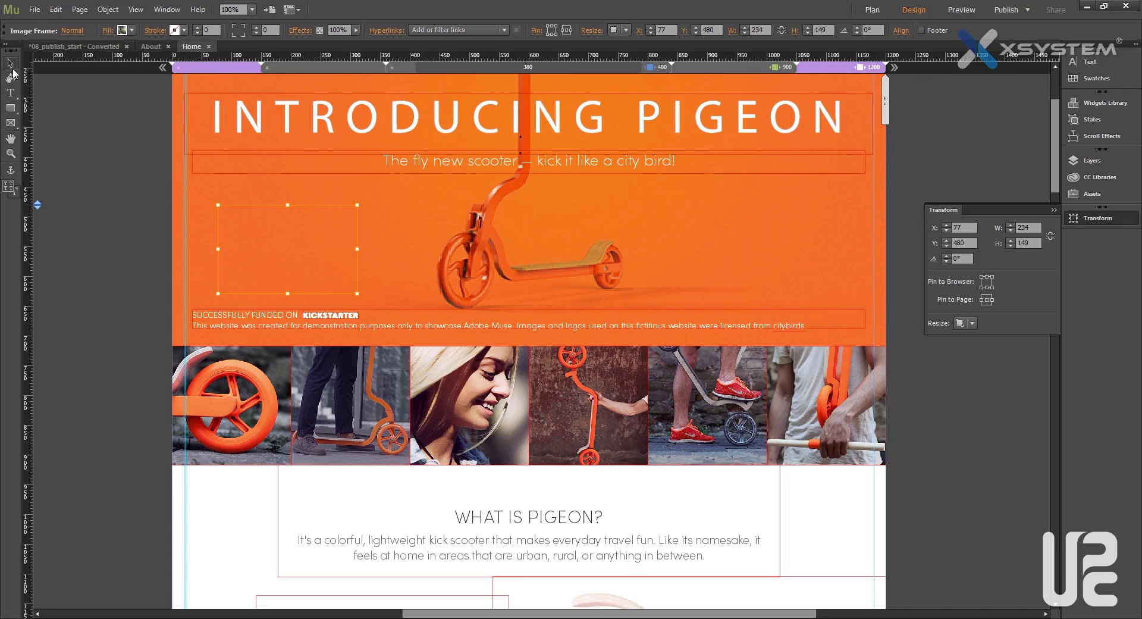
click(131, 208)
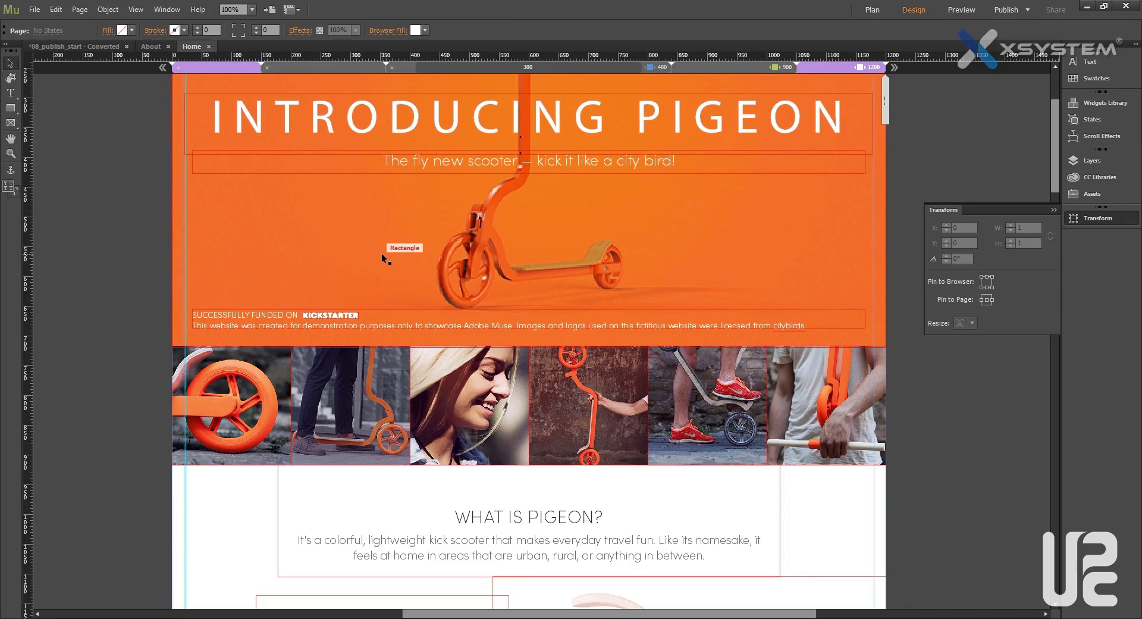
scroll(382, 254, down, 5)
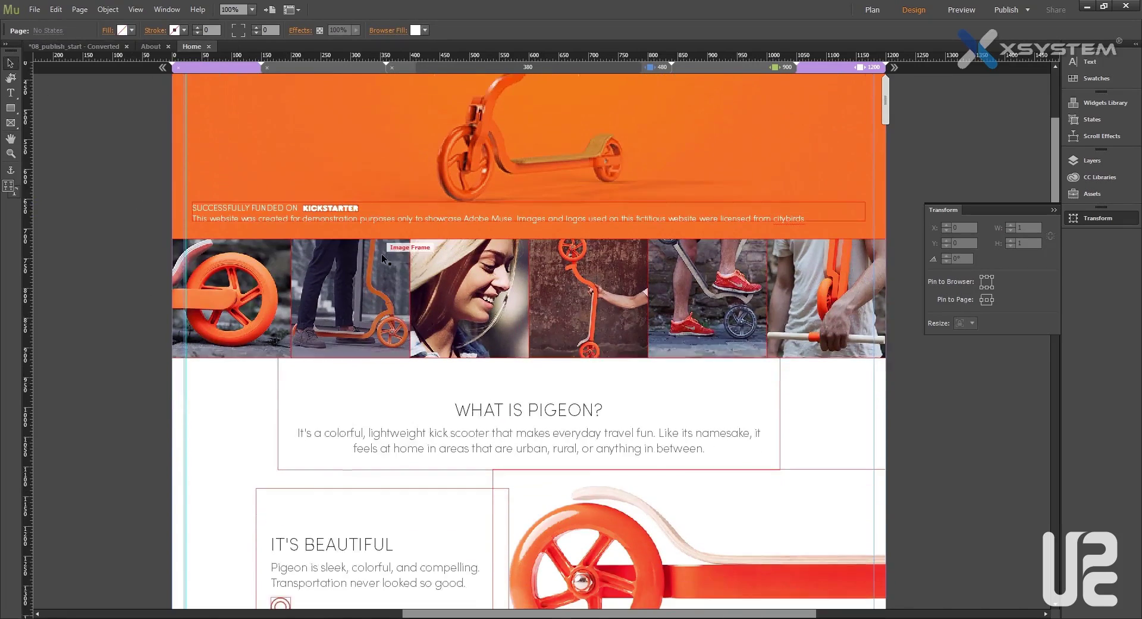
Examine the Home page's content sections from WHAT IS PIGEON? down to the footer, and look over the site's upload, publish and HTML export commands.
click(515, 359)
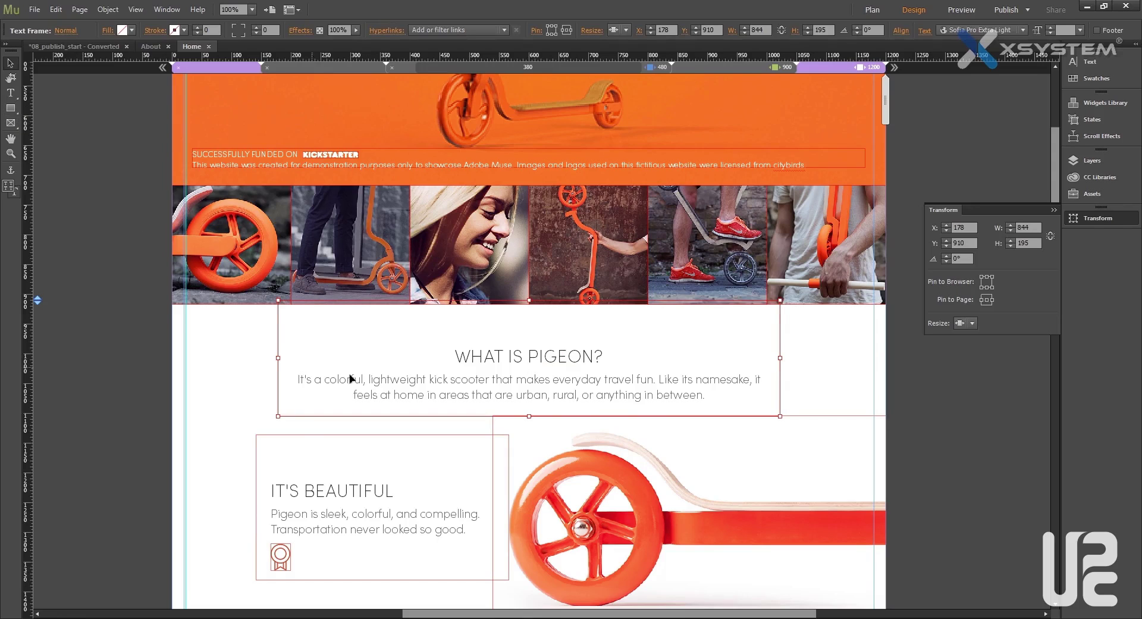
scroll(356, 369, down, 6)
scroll(358, 366, down, 8)
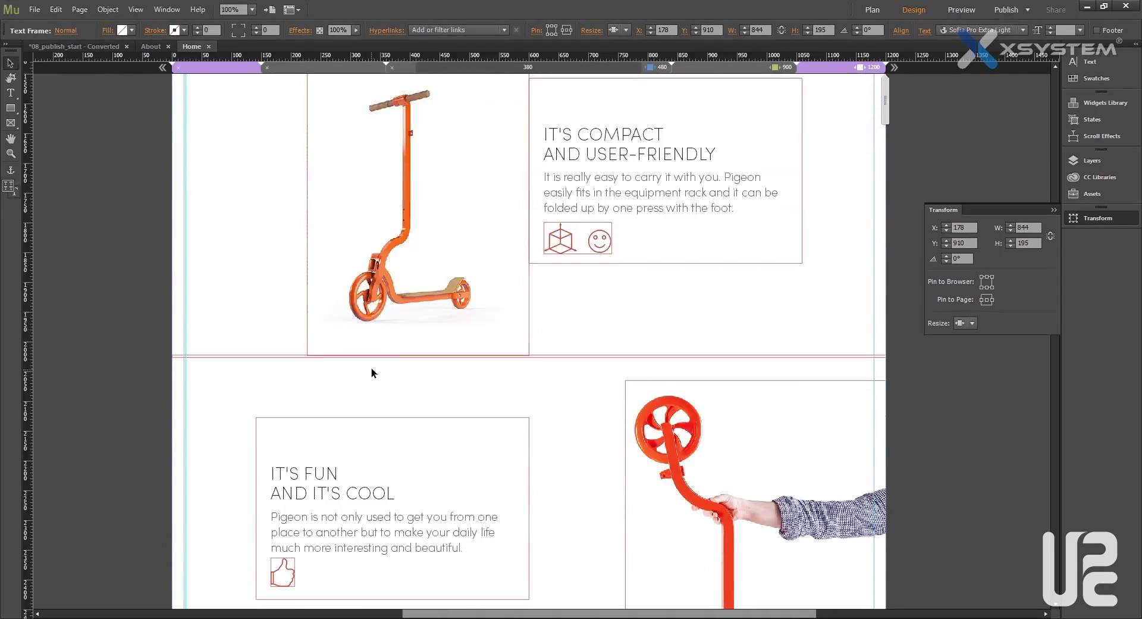
scroll(376, 370, down, 5)
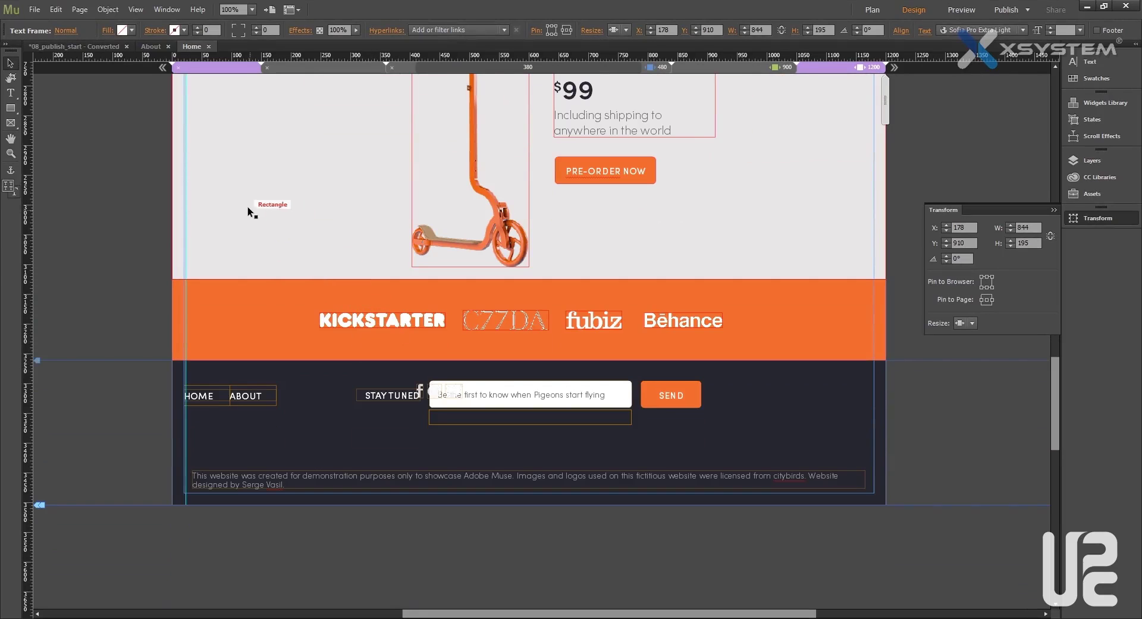
click(34, 12)
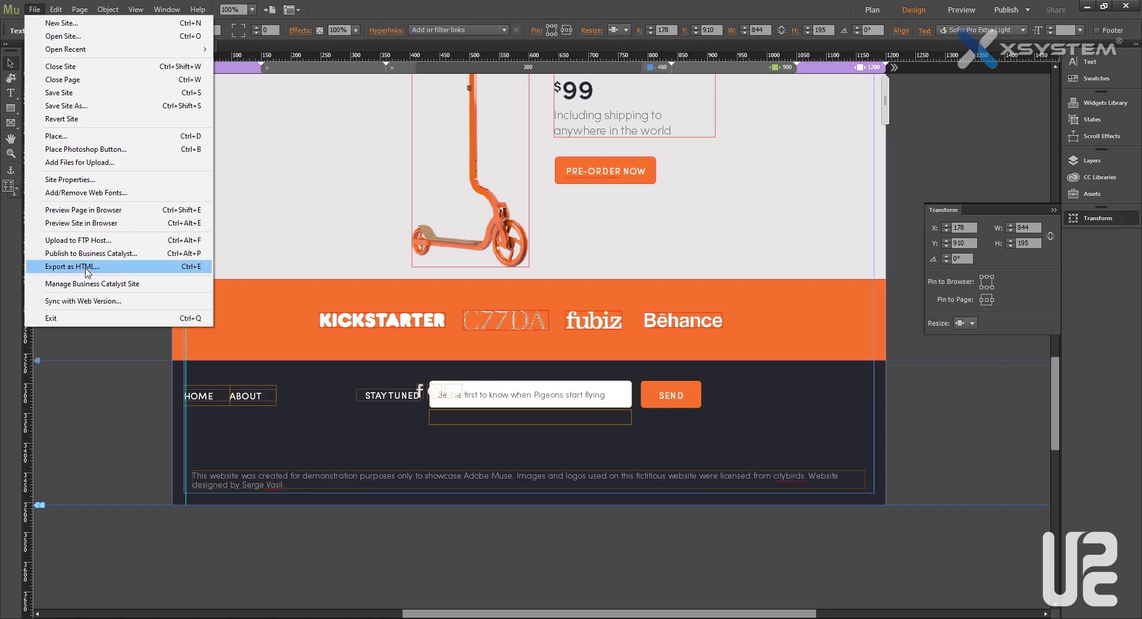
click(108, 385)
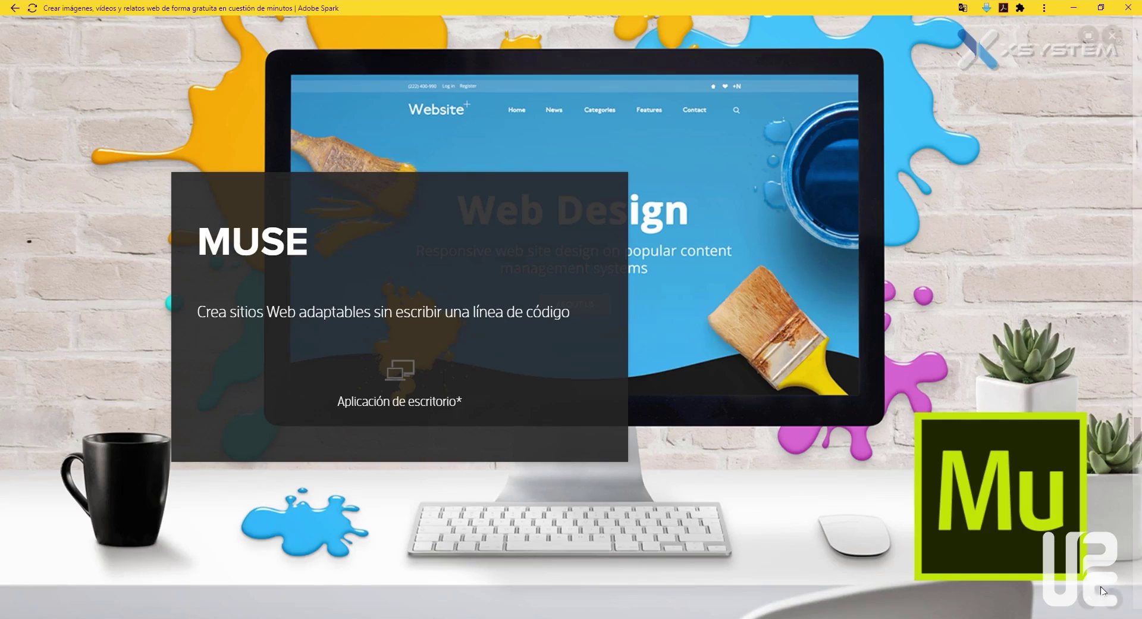
Switch to the Adobe Spark presentation and advance from the Muse slide through ADOBE FONTS and BIBLIOTECAS CC to the ¿PREGUNTAS? slide.
click(1112, 601)
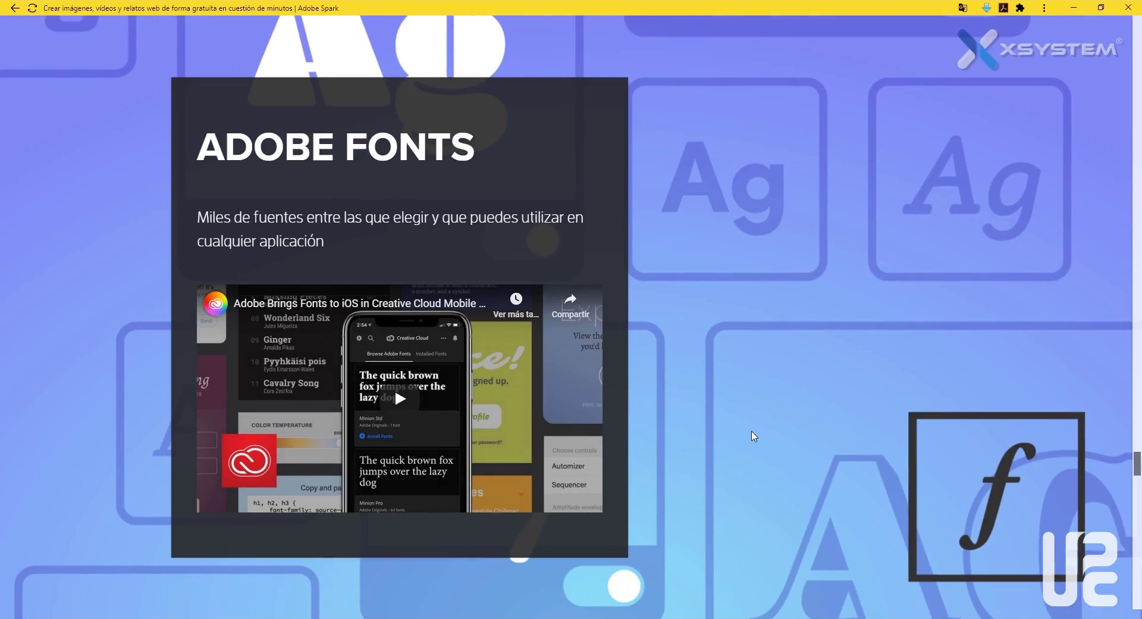
mouse_move(1115, 601)
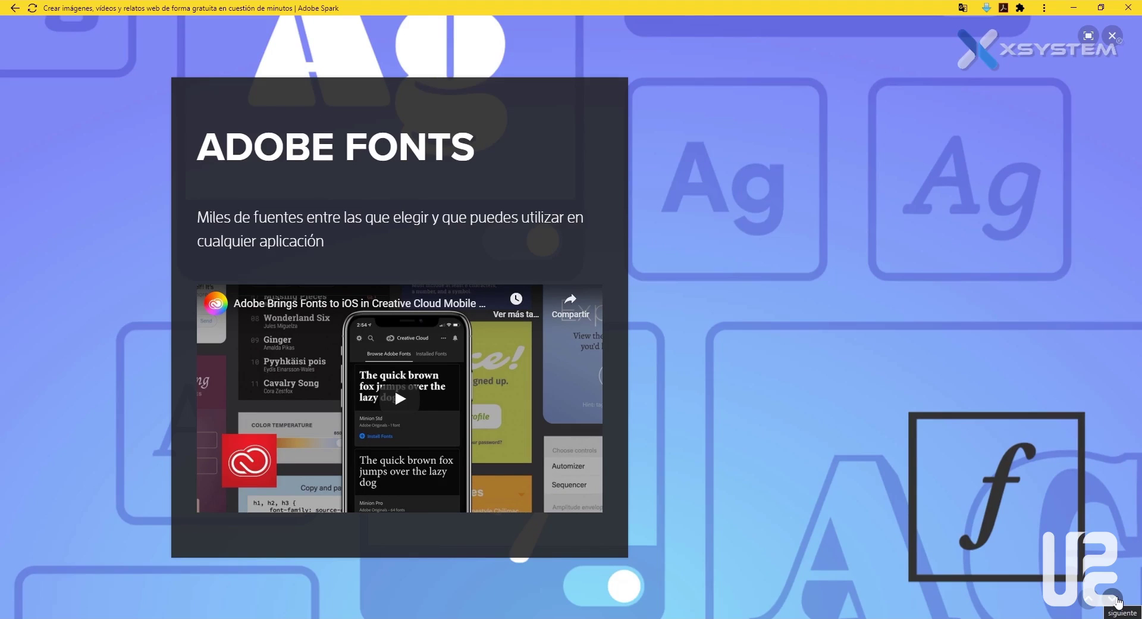
click(1116, 601)
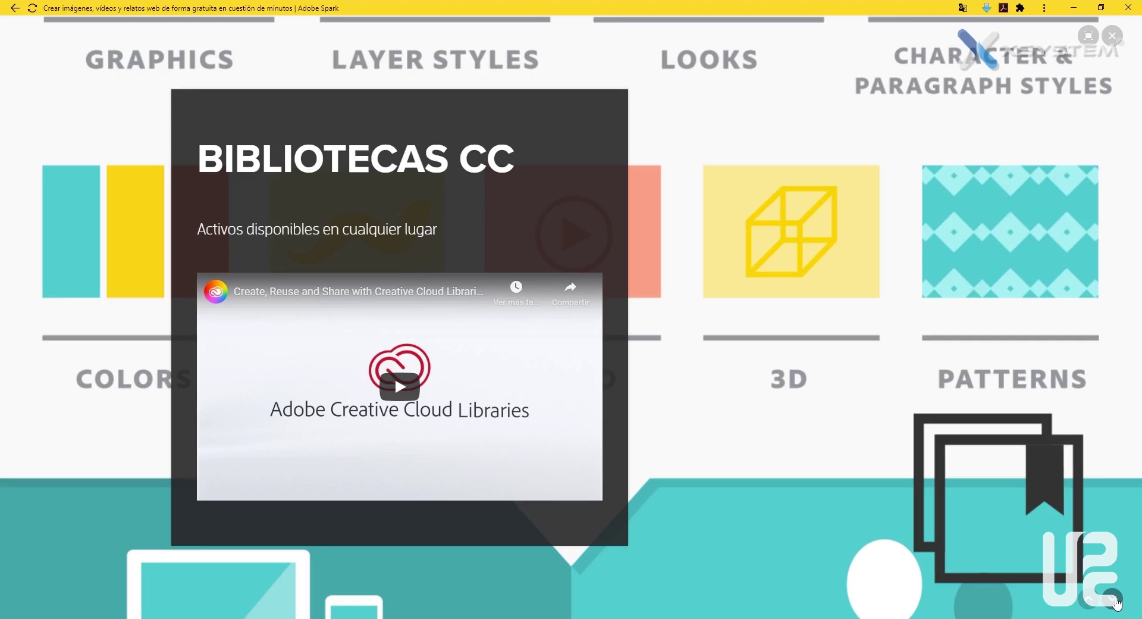
click(1112, 598)
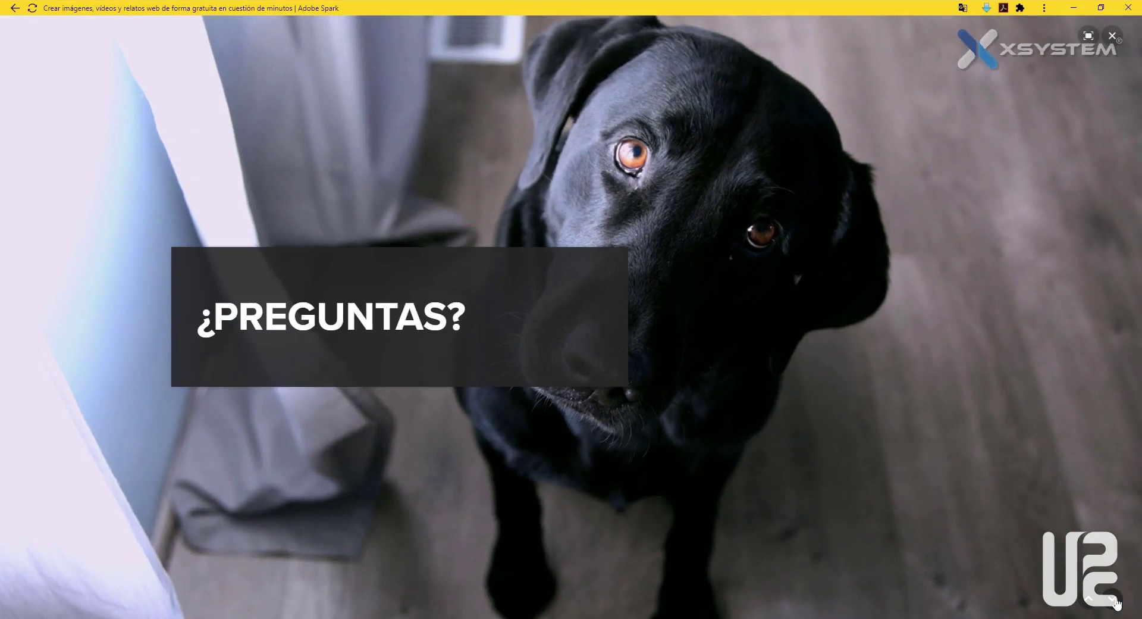